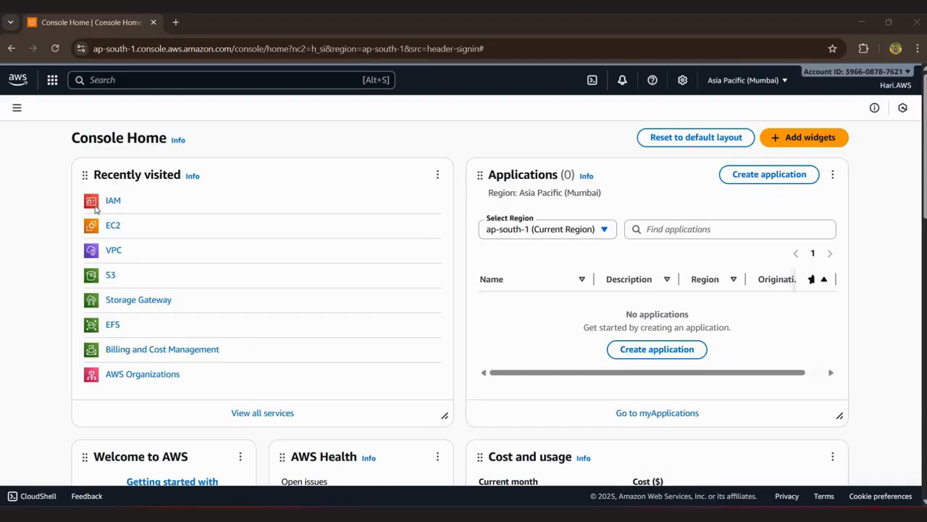
Open IAM from Recently visited, view the Users list, and start the Create user wizard
{"action": "left_click", "coordinate": [114, 205]}
{"action": "left_click", "coordinate": [115, 205]}
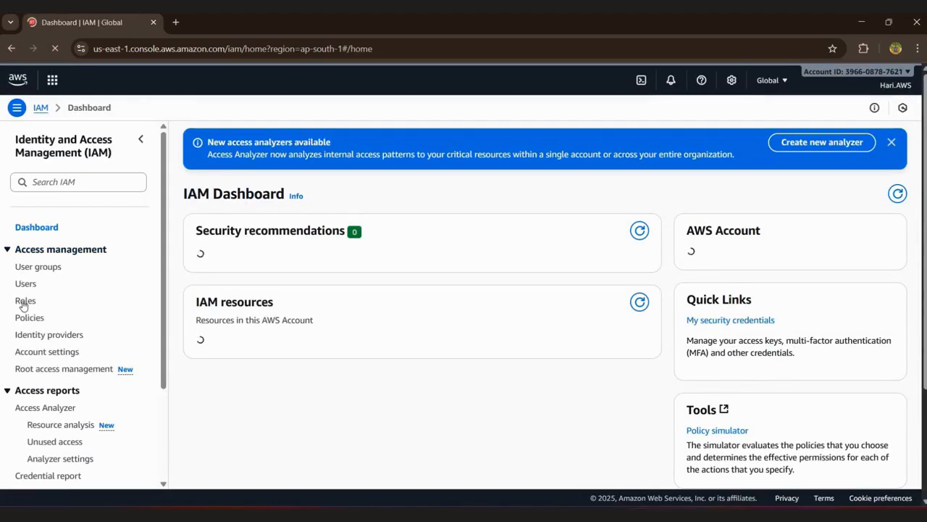
{"action": "left_click", "coordinate": [27, 288]}
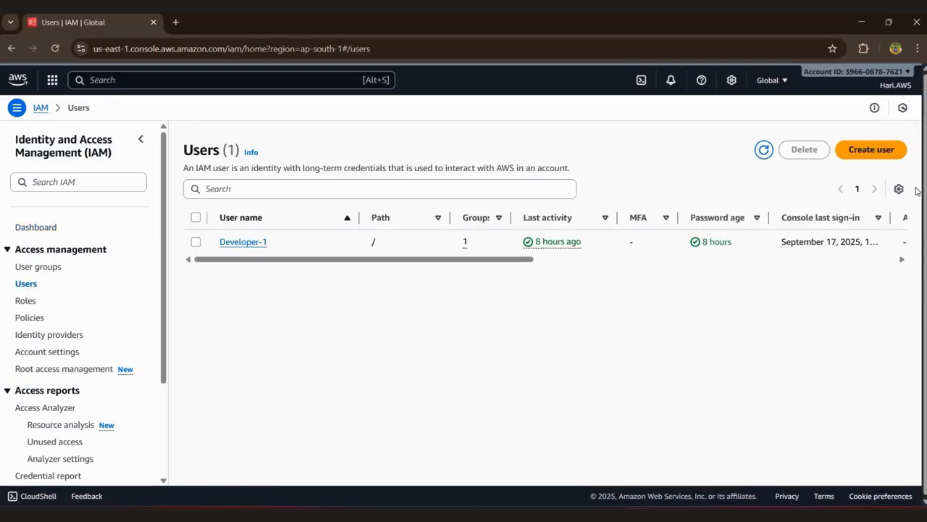
{"action": "left_click", "coordinate": [892, 158]}
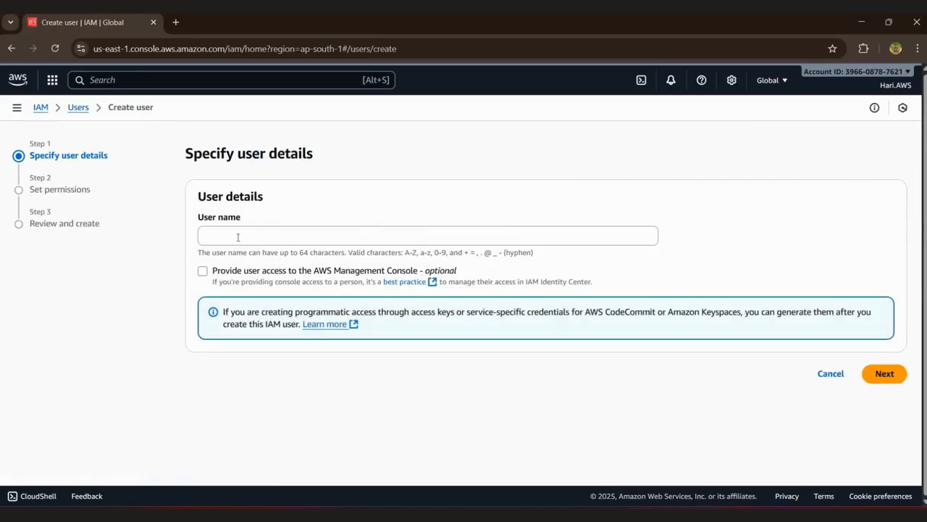
Name the user Operator-1 and give it console access as an IAM user
{"action": "left_click", "coordinate": [245, 237]}
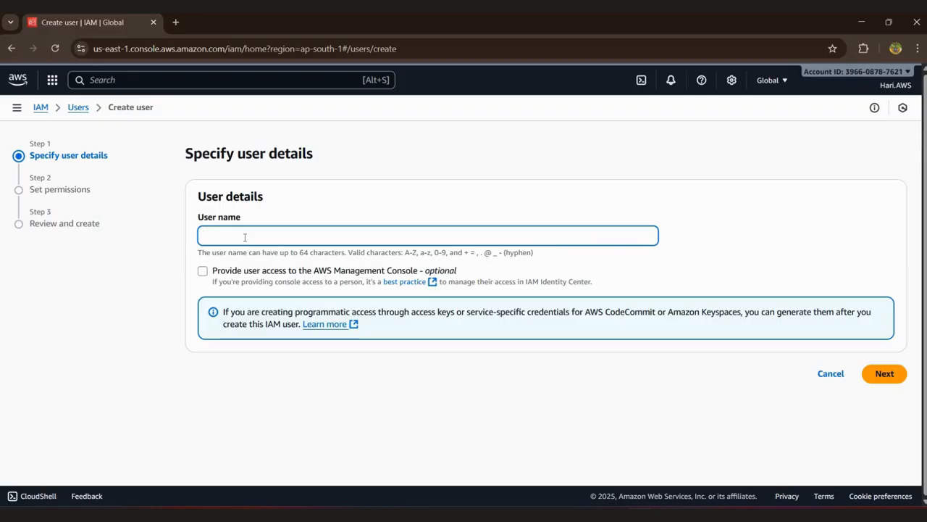
{"action": "type", "text": "Operator-1"}
{"action": "left_click", "coordinate": [202, 273]}
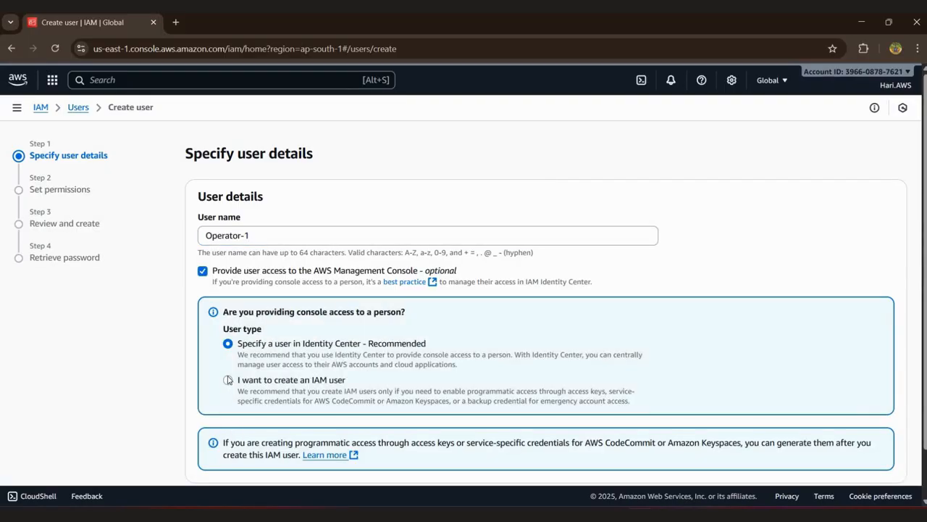
{"action": "left_click", "coordinate": [229, 379]}
Enter a custom console password, show it, and turn off the reset at next sign-in
{"action": "scroll", "coordinate": [192, 369], "scroll_direction": "down", "scroll_amount": 3}
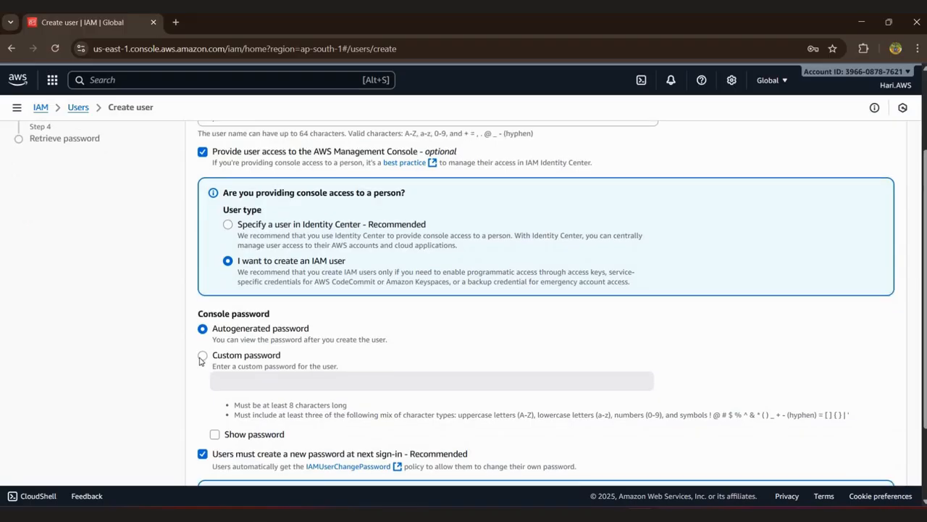
{"action": "left_click", "coordinate": [239, 384]}
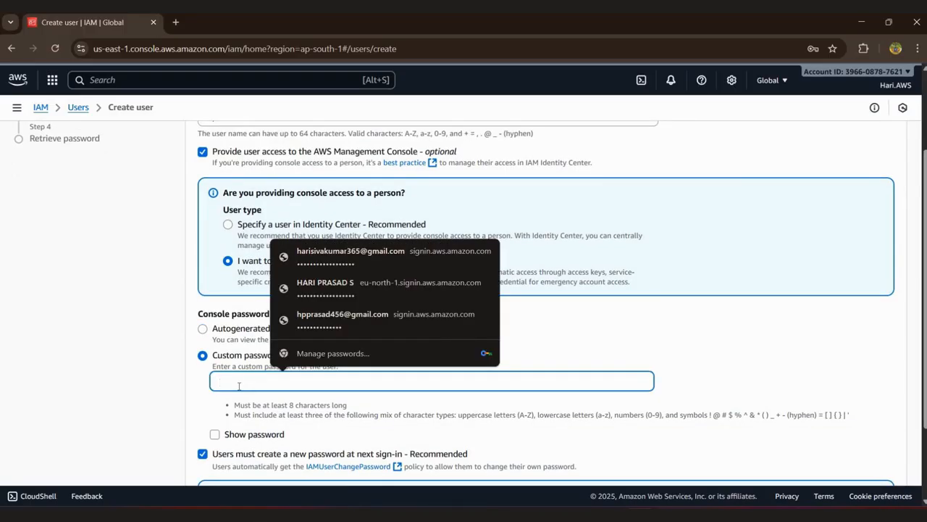
{"action": "left_click", "coordinate": [215, 437]}
{"action": "left_click", "coordinate": [215, 435]}
{"action": "scroll", "coordinate": [215, 434], "scroll_direction": "down", "scroll_amount": 2}
{"action": "left_click", "coordinate": [203, 365]}
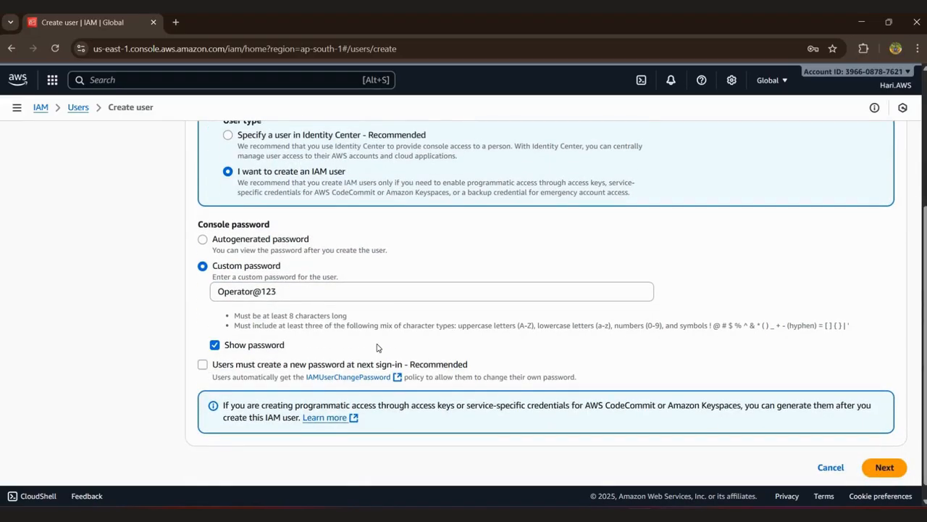
{"action": "scroll", "coordinate": [449, 340], "scroll_direction": "down", "scroll_amount": 1}
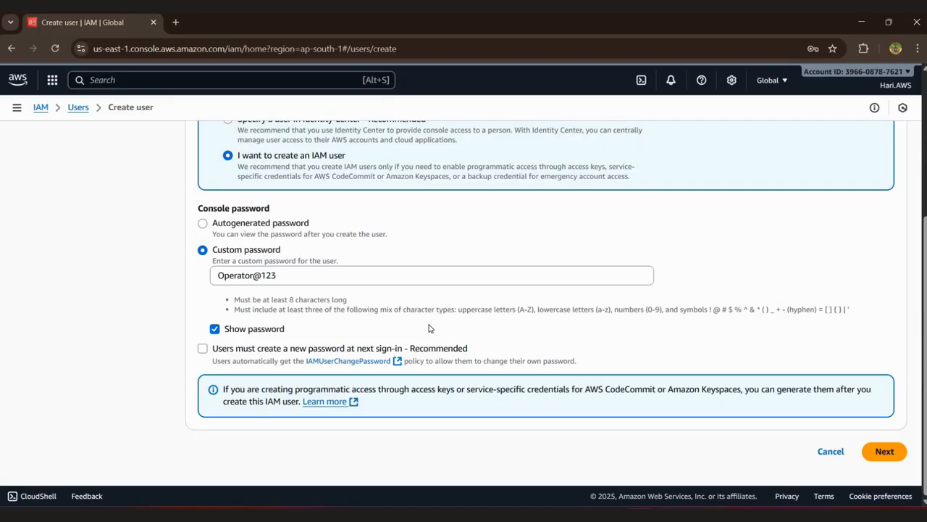
Choose Attach policies directly and select AmazonEC2ReadOnlyAccess from an ec2 search
{"action": "left_click", "coordinate": [884, 451]}
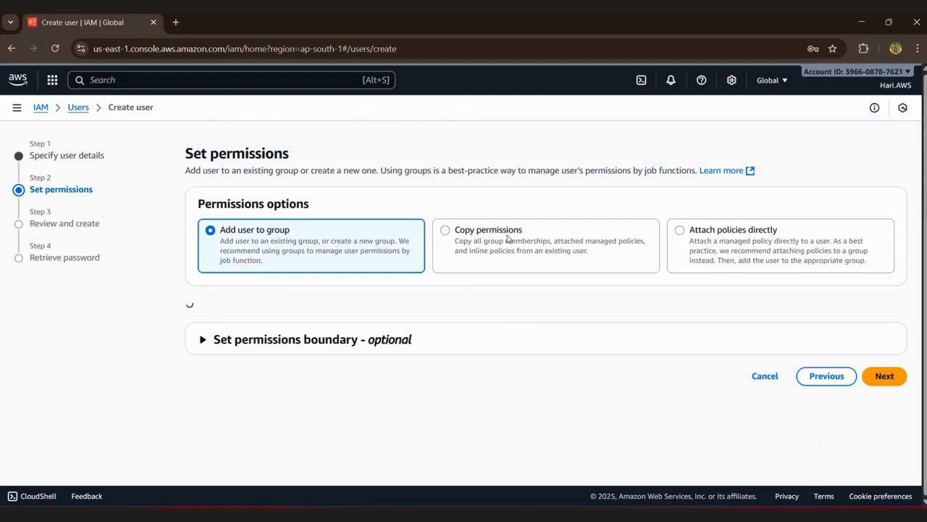
{"action": "left_click", "coordinate": [746, 255]}
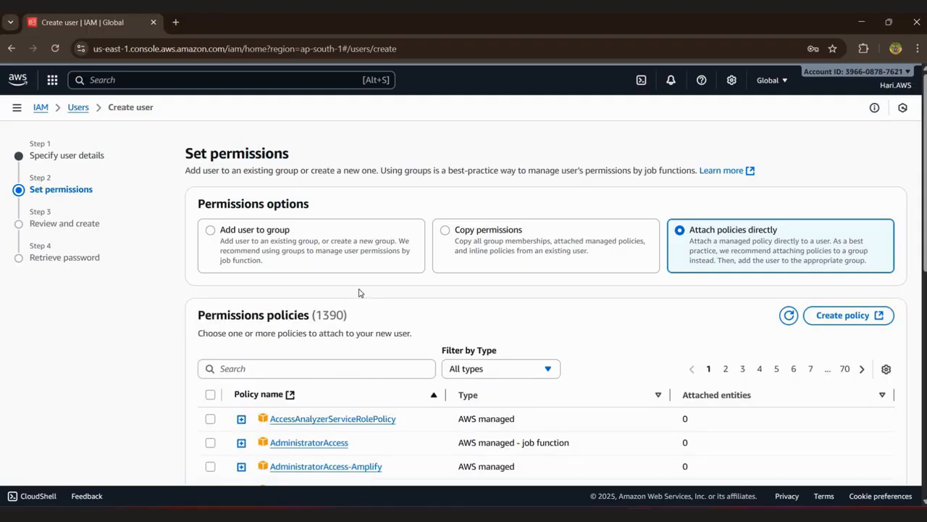
{"action": "scroll", "coordinate": [268, 361], "scroll_direction": "down", "scroll_amount": 2}
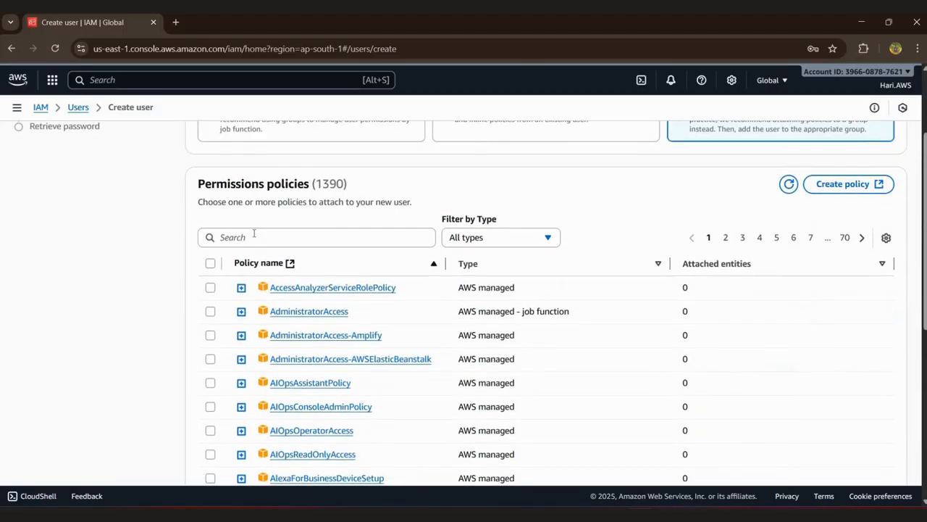
{"action": "left_click", "coordinate": [253, 237]}
{"action": "type", "text": "ec2"}
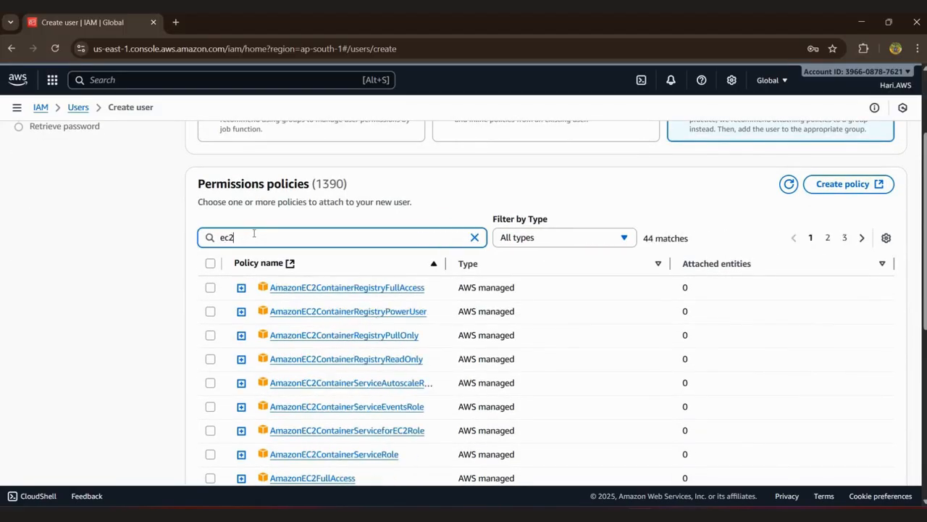
{"action": "scroll", "coordinate": [376, 326], "scroll_direction": "down", "scroll_amount": 2}
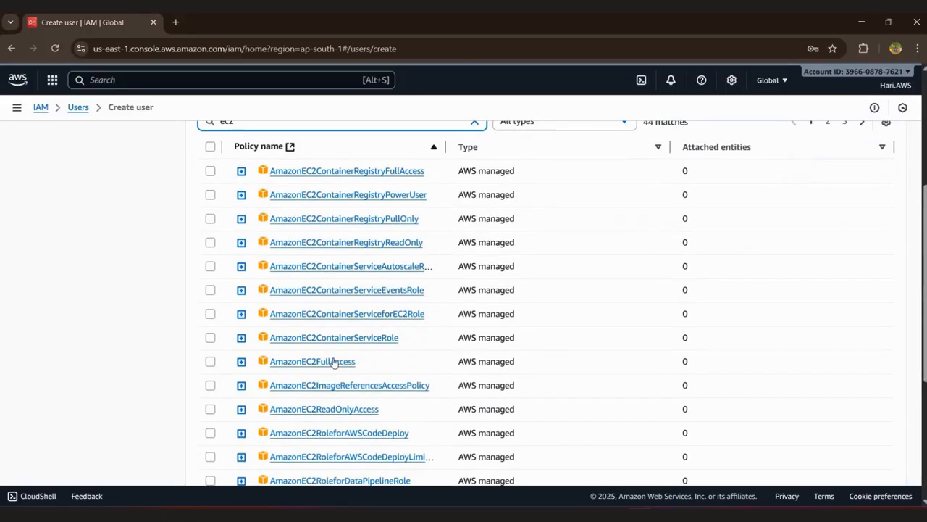
{"action": "scroll", "coordinate": [277, 347], "scroll_direction": "down", "scroll_amount": 1}
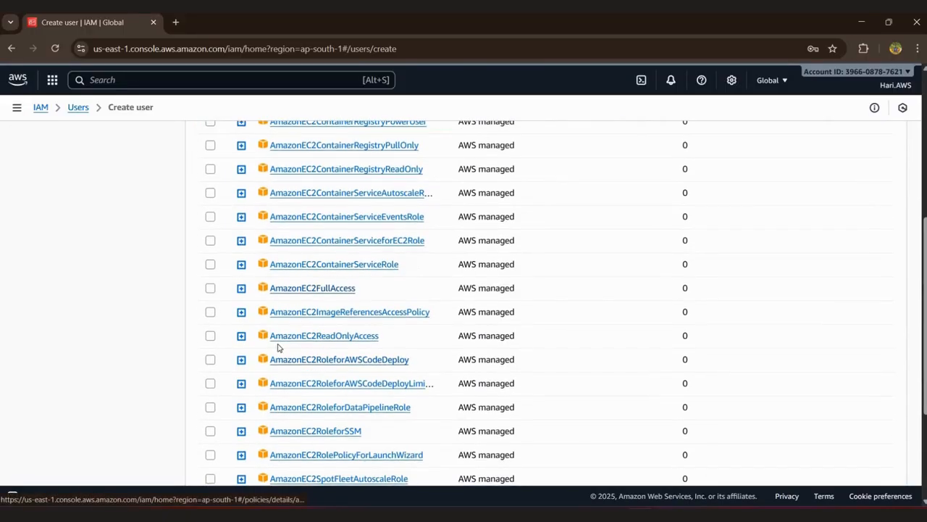
{"action": "left_click", "coordinate": [210, 336]}
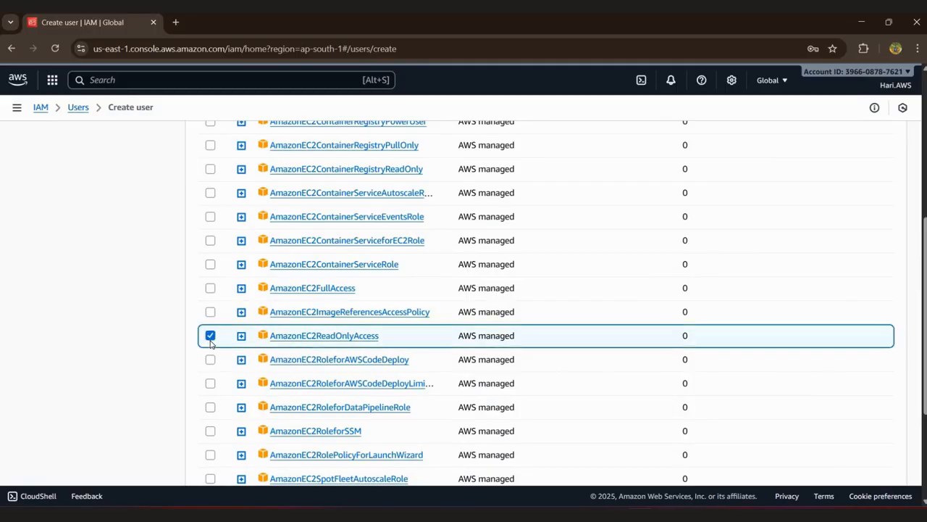
Search s3 and also select AmazonS3ReadOnlyAccess, giving 2 policies selected
{"action": "scroll", "coordinate": [211, 343], "scroll_direction": "up", "scroll_amount": 5}
{"action": "left_click", "coordinate": [246, 369]}
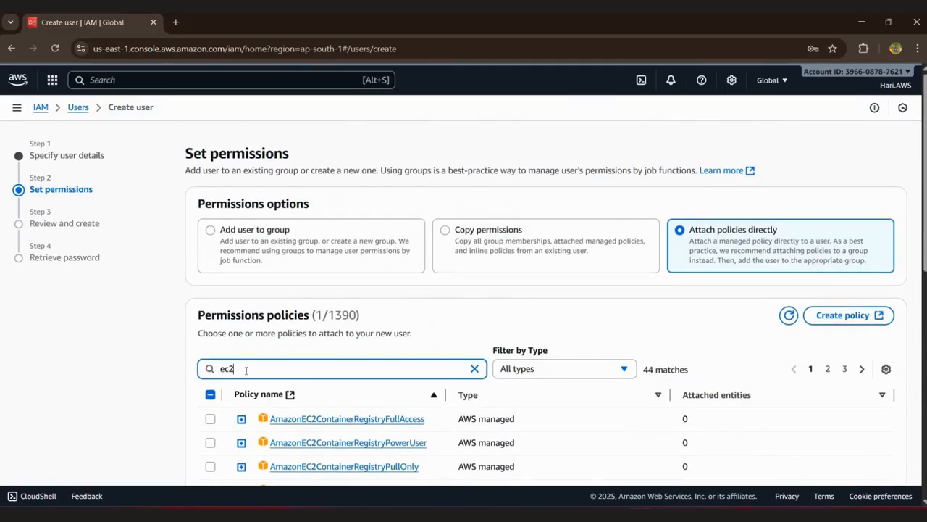
{"action": "key", "text": "BackSpace"}
{"action": "key", "text": "BackSpace"}
{"action": "key", "text": "BackSpace"}
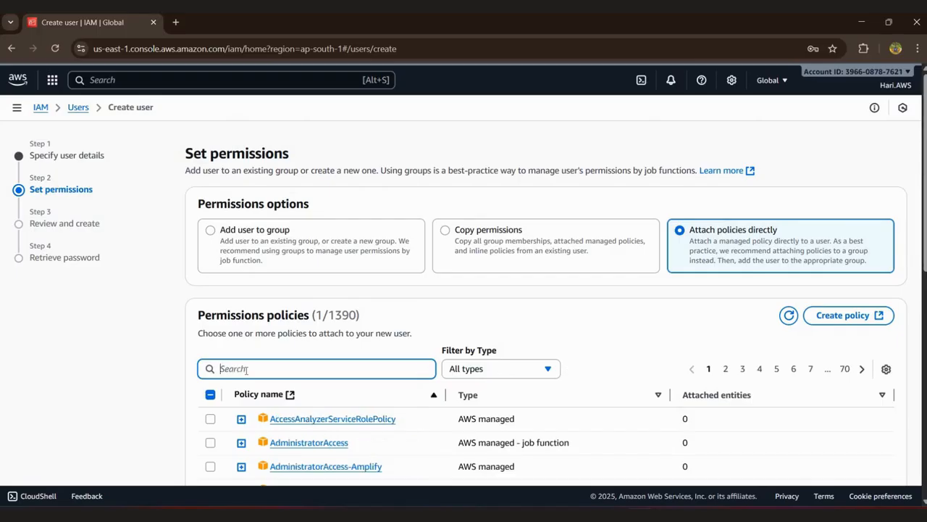
{"action": "type", "text": "s3"}
{"action": "scroll", "coordinate": [250, 384], "scroll_direction": "down", "scroll_amount": 2}
{"action": "scroll", "coordinate": [239, 395], "scroll_direction": "down", "scroll_amount": 1}
{"action": "left_click", "coordinate": [211, 395]}
{"action": "scroll", "coordinate": [355, 408], "scroll_direction": "down", "scroll_amount": 4}
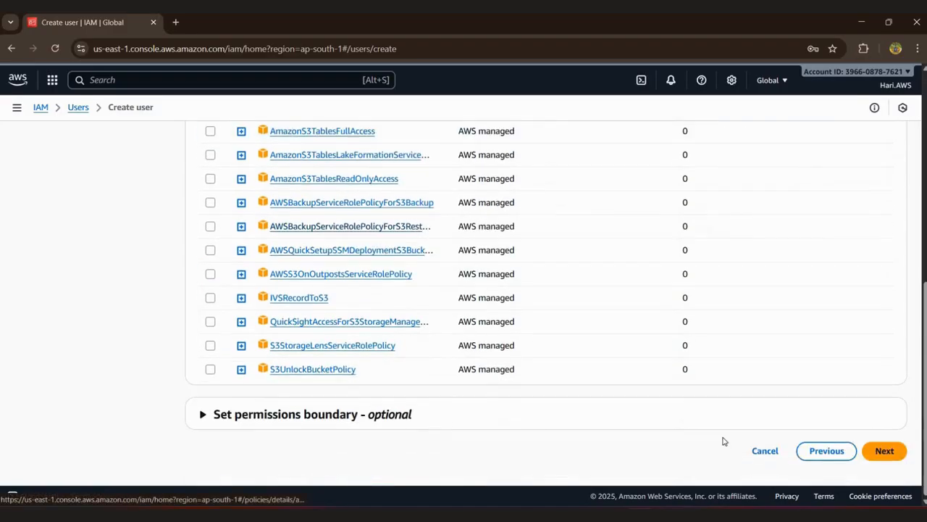
Review the settings and create the user Operator-1
{"action": "left_click", "coordinate": [882, 452]}
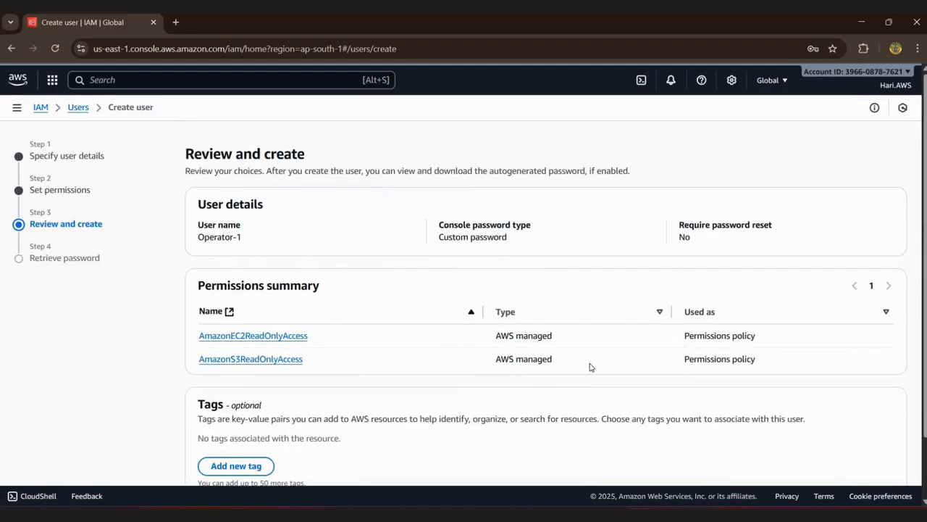
{"action": "scroll", "coordinate": [428, 420], "scroll_direction": "down", "scroll_amount": 2}
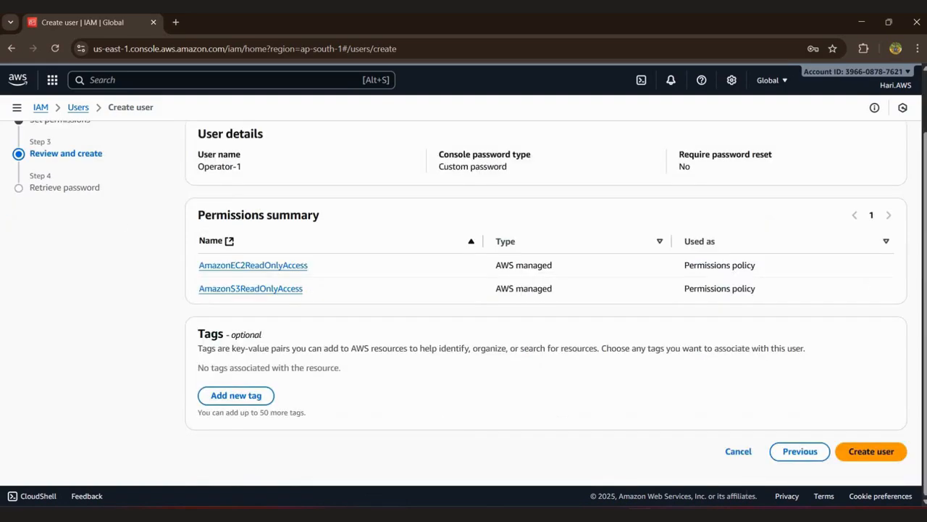
{"action": "left_click", "coordinate": [867, 451]}
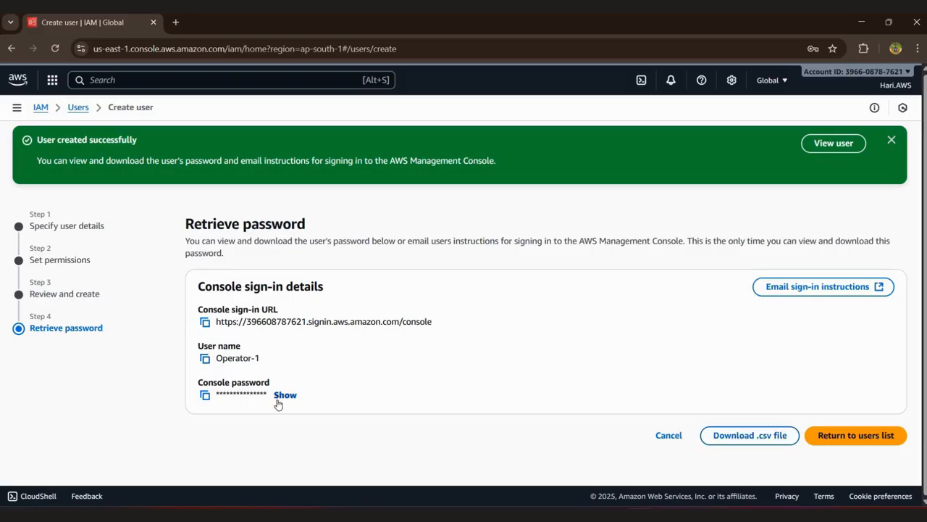
Copy the console sign-in URL and load it in a new browser tab
{"action": "left_click", "coordinate": [206, 323]}
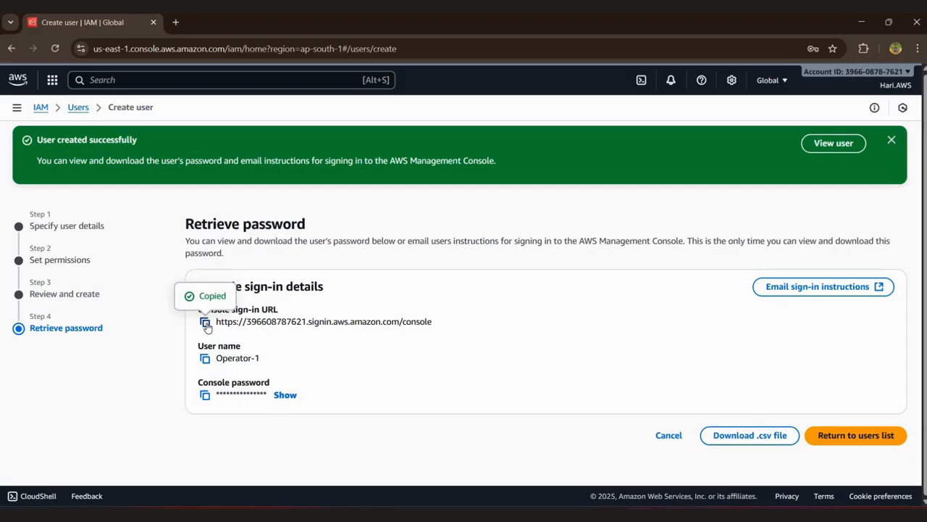
{"action": "left_click", "coordinate": [176, 22]}
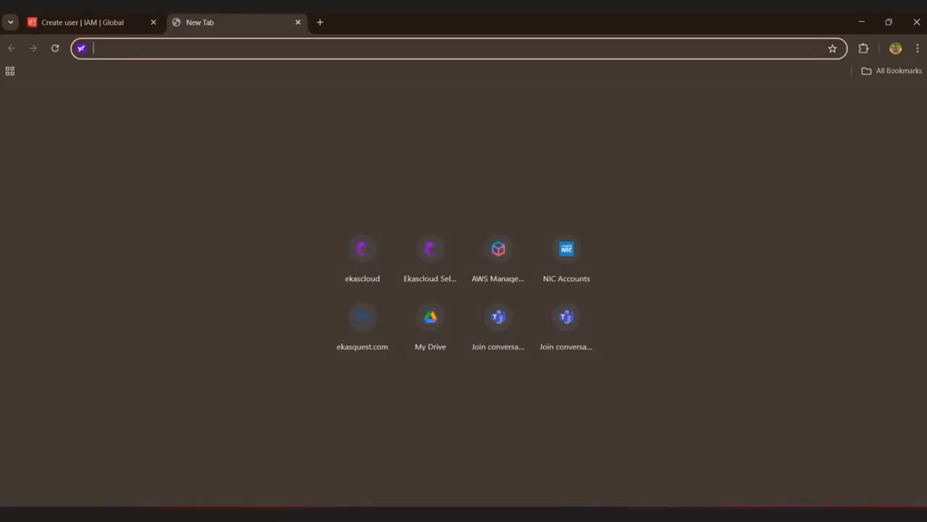
{"action": "key", "text": "ctrl+v"}
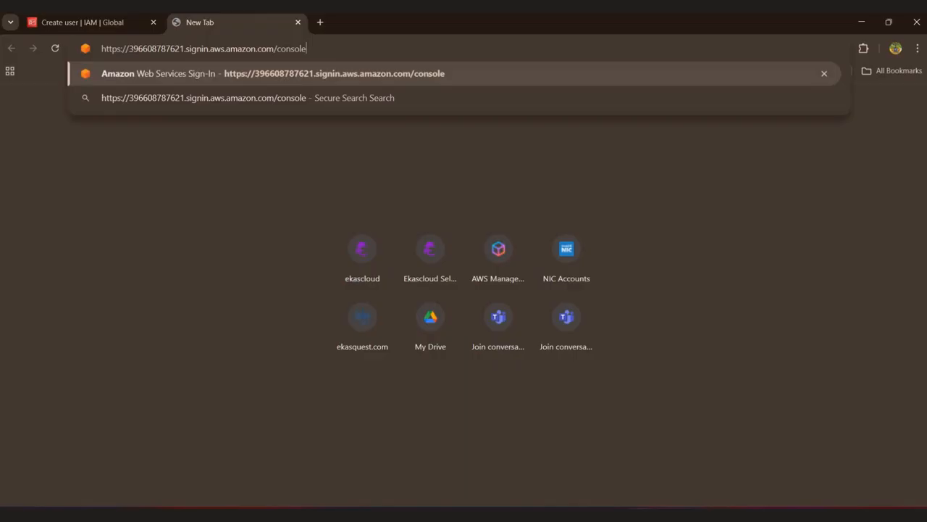
{"action": "key", "text": "Return"}
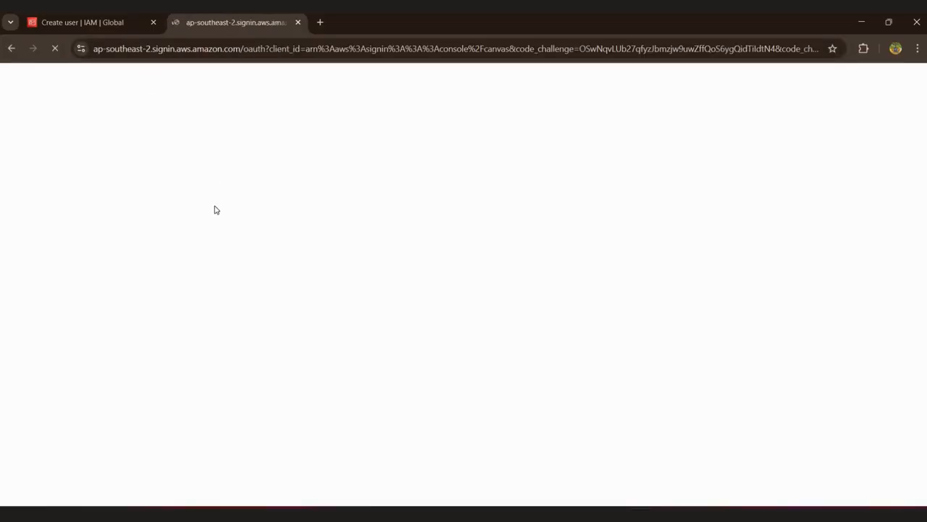
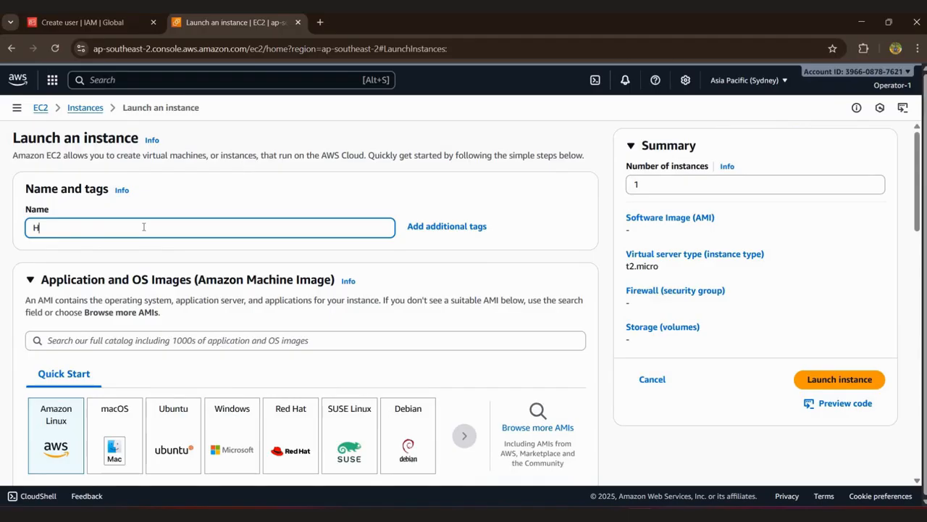
Finish typing the instance name and select the Windows Server AMI
{"action": "type", "text": "ard"}
{"action": "scroll", "coordinate": [249, 283], "scroll_direction": "down", "scroll_amount": 3}
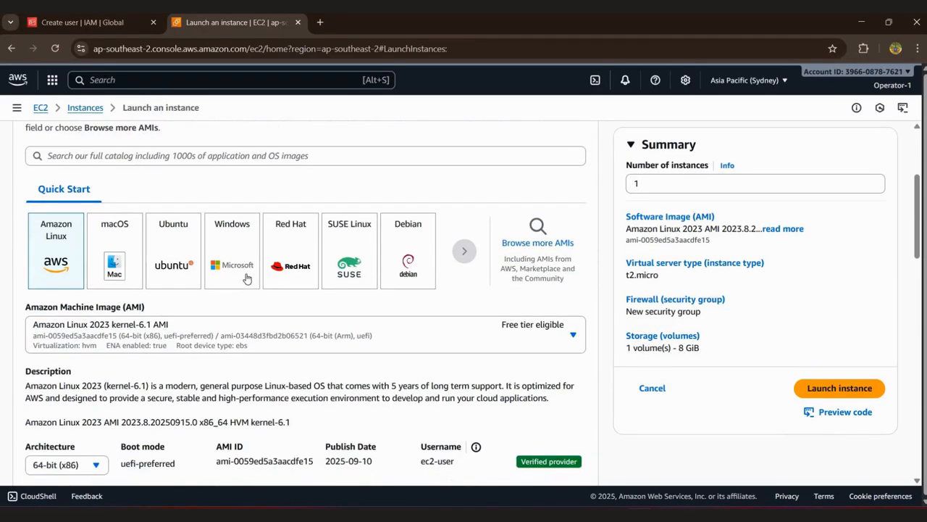
{"action": "left_click", "coordinate": [247, 279]}
{"action": "scroll", "coordinate": [246, 279], "scroll_direction": "down", "scroll_amount": 3}
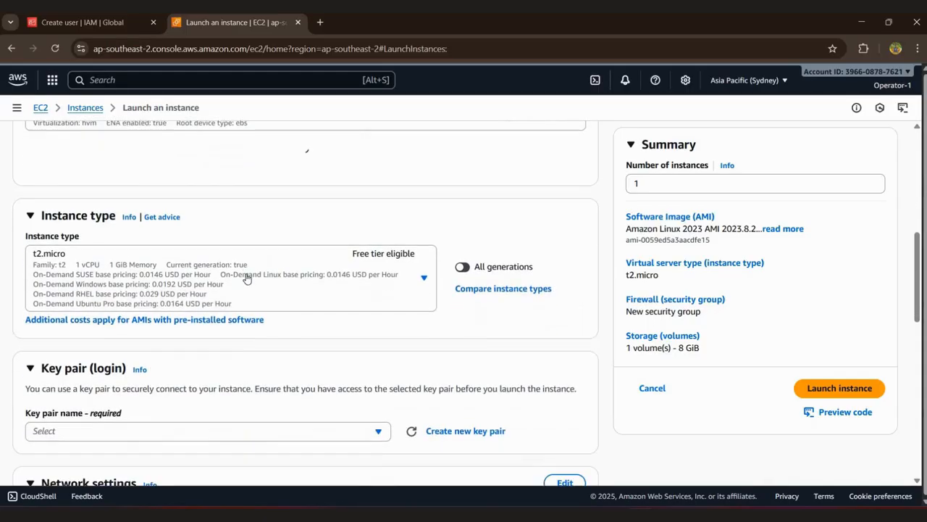
{"action": "scroll", "coordinate": [246, 278], "scroll_direction": "down", "scroll_amount": 3}
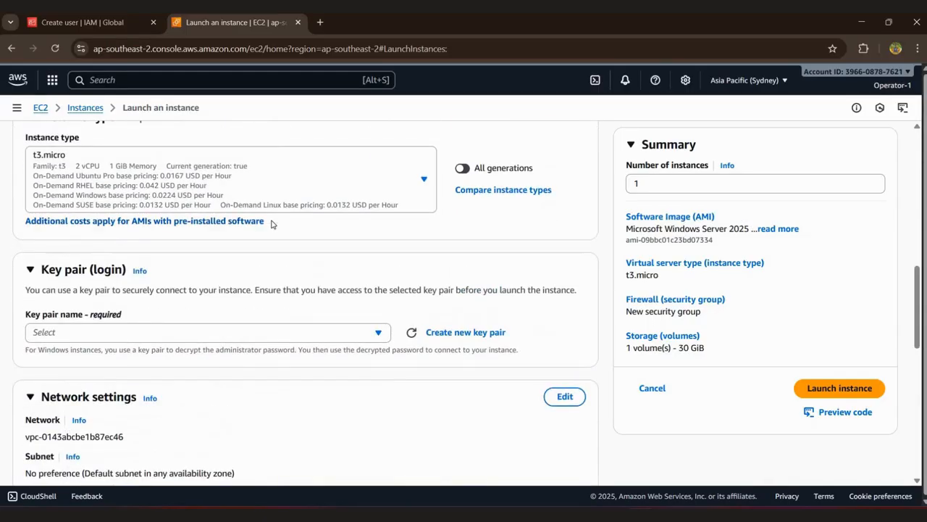
Proceed without a key pair and launch the t3.micro instance, which fails as unauthorized
{"action": "left_click", "coordinate": [244, 355]}
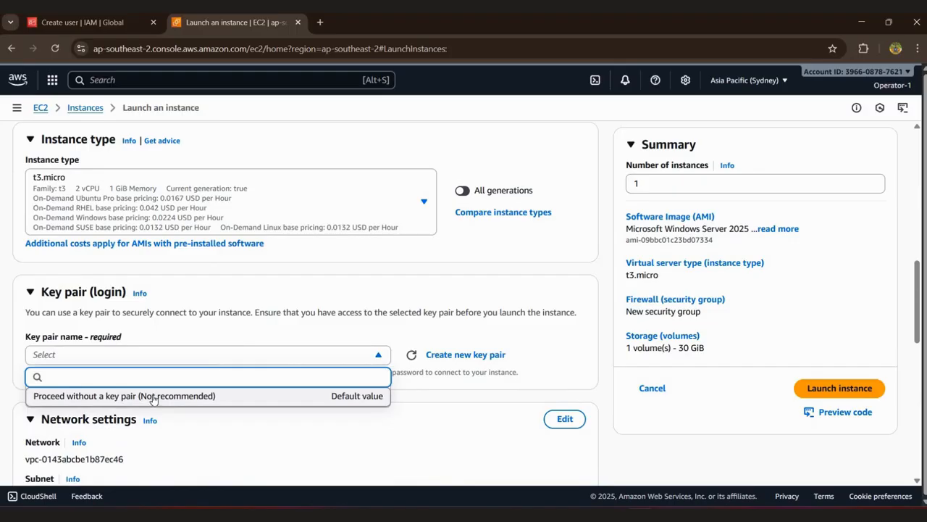
{"action": "left_click", "coordinate": [190, 396]}
{"action": "left_click", "coordinate": [225, 358]}
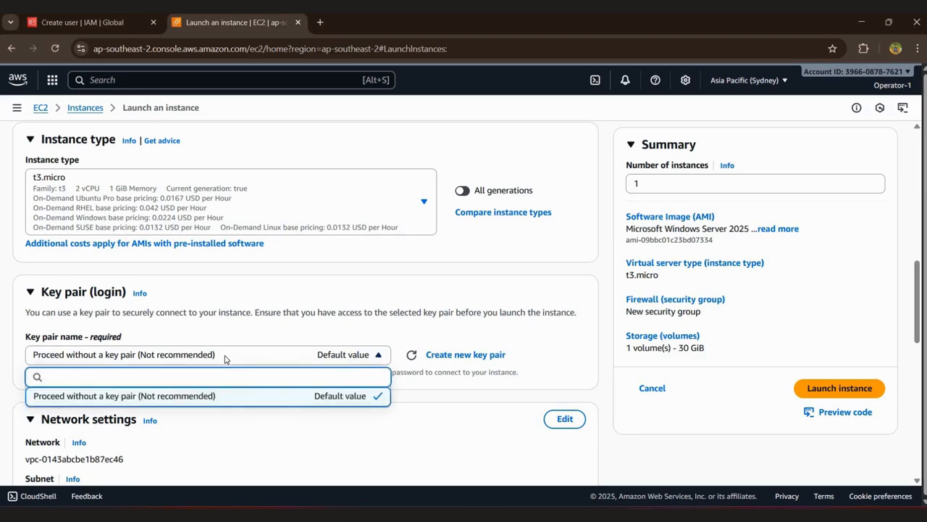
{"action": "left_click", "coordinate": [171, 397]}
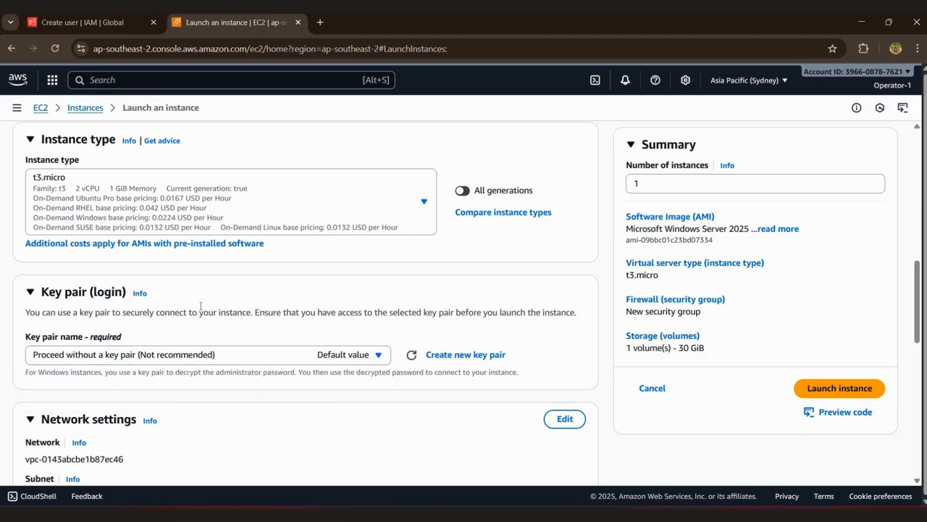
{"action": "scroll", "coordinate": [295, 362], "scroll_direction": "down", "scroll_amount": 1}
{"action": "scroll", "coordinate": [282, 341], "scroll_direction": "down", "scroll_amount": 1}
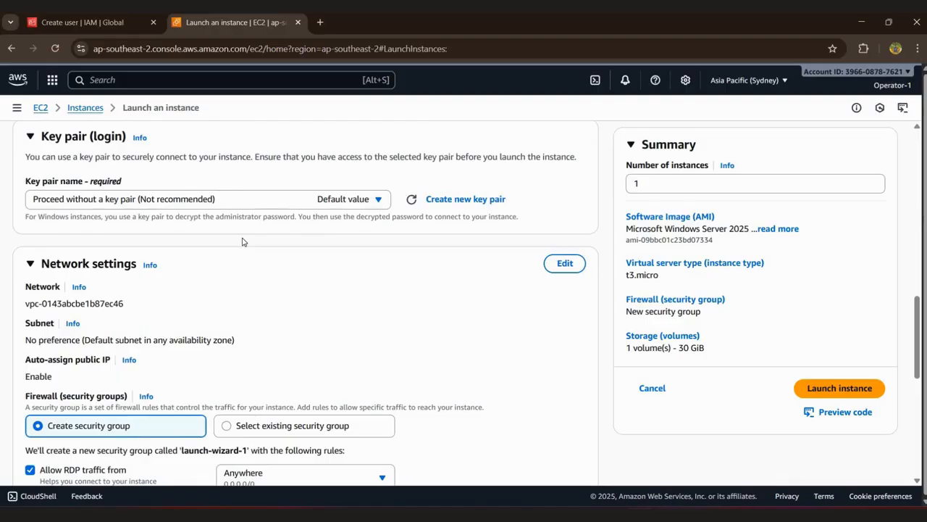
{"action": "scroll", "coordinate": [243, 241], "scroll_direction": "down", "scroll_amount": 6}
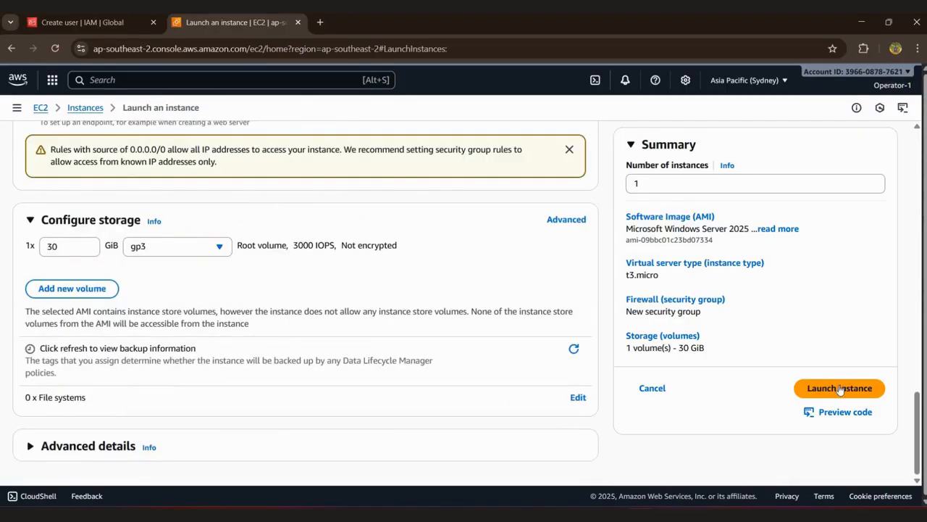
{"action": "left_click", "coordinate": [839, 389]}
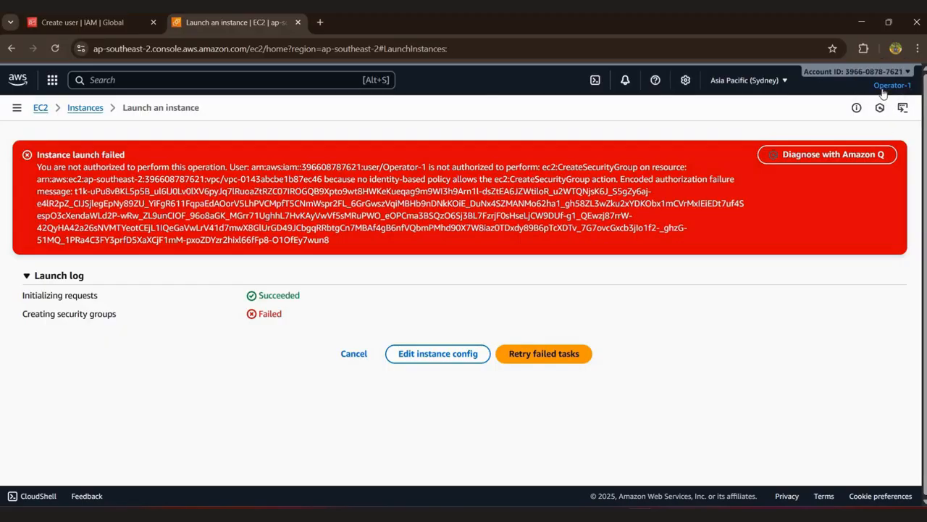
Search services for 's3' and go to the Amazon S3 console homepage
{"action": "left_click", "coordinate": [887, 85]}
{"action": "left_click", "coordinate": [130, 81]}
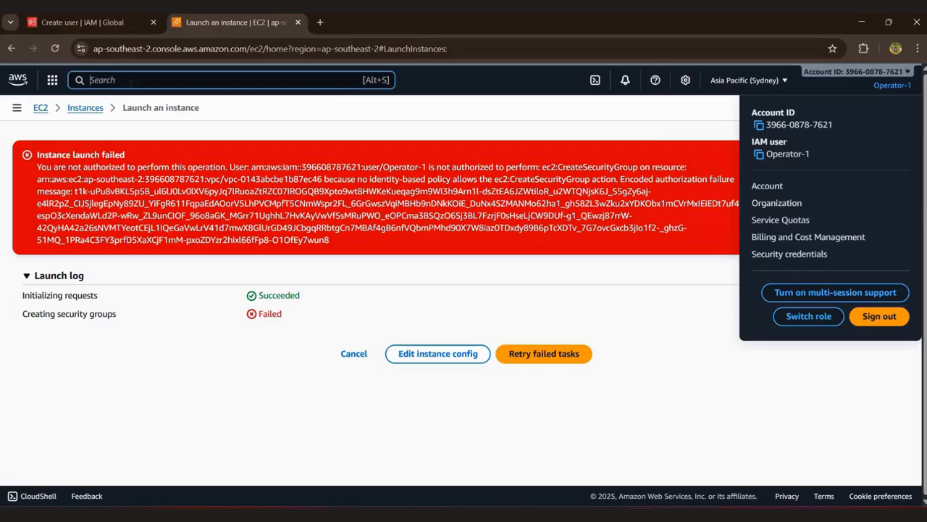
{"action": "type", "text": "s3"}
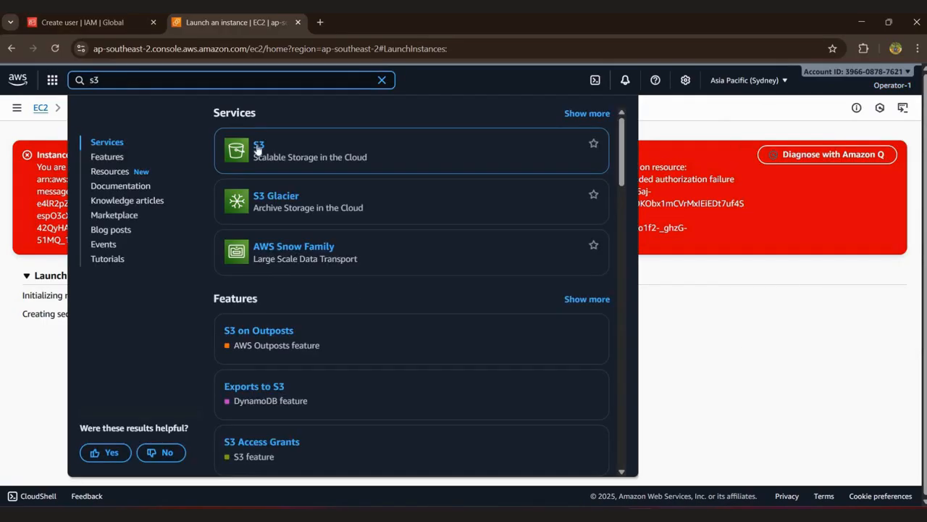
{"action": "left_click", "coordinate": [258, 147]}
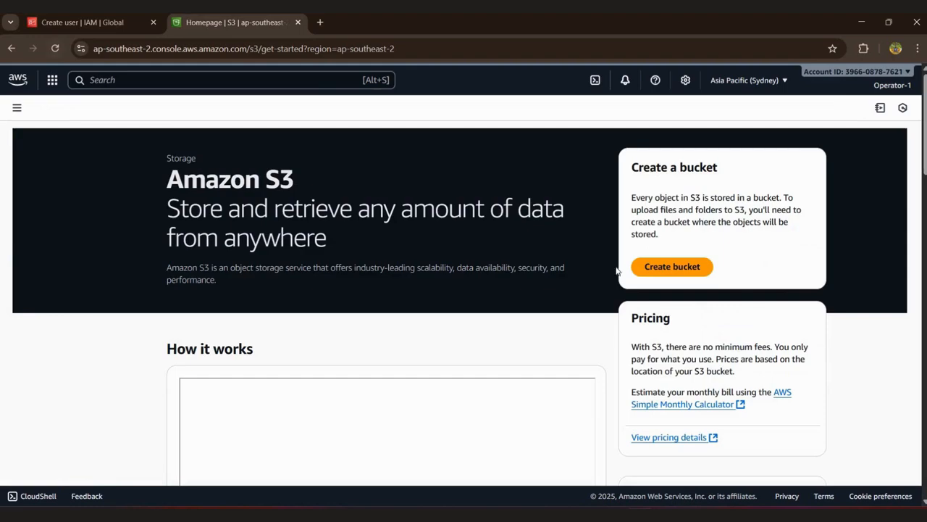
Try creating a new S3 bucket and get the missing s3:CreateBucket permission error
{"action": "left_click", "coordinate": [664, 268]}
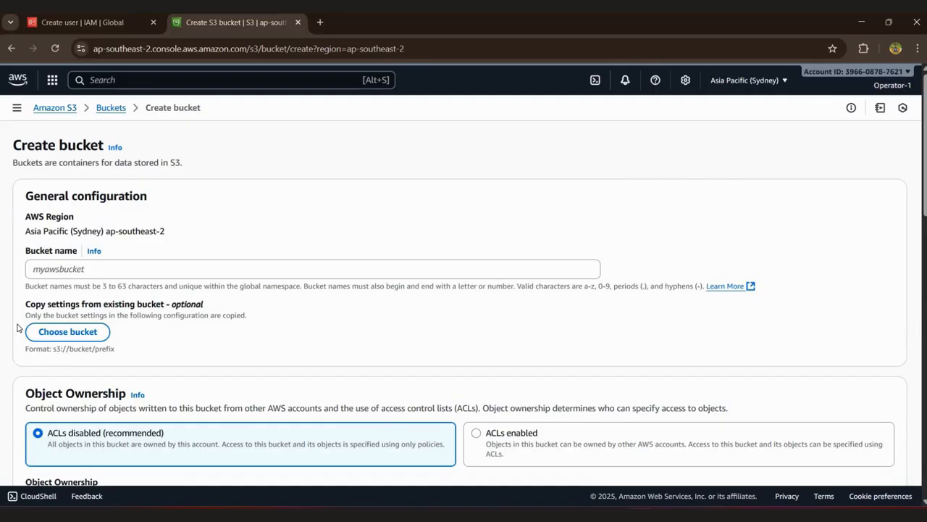
{"action": "left_click", "coordinate": [70, 274]}
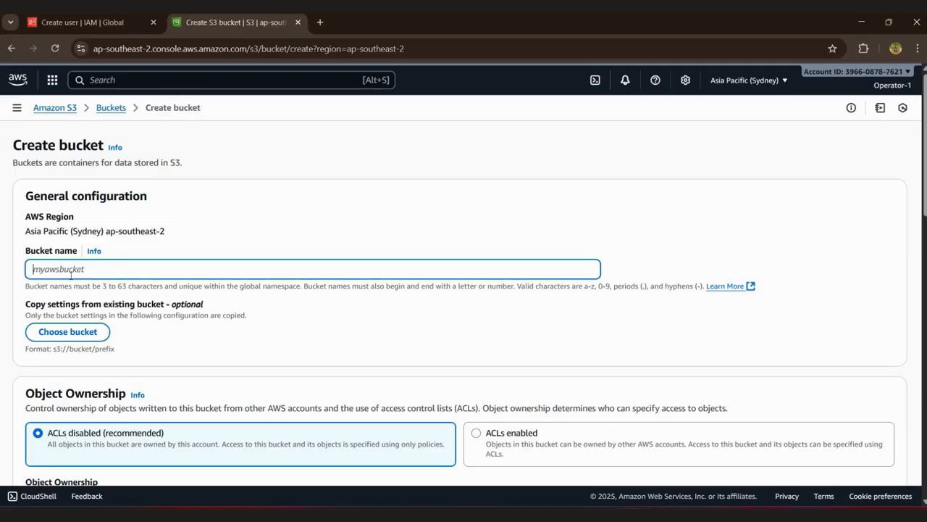
{"action": "type", "text": "hari"}
{"action": "scroll", "coordinate": [70, 275], "scroll_direction": "down", "scroll_amount": 15}
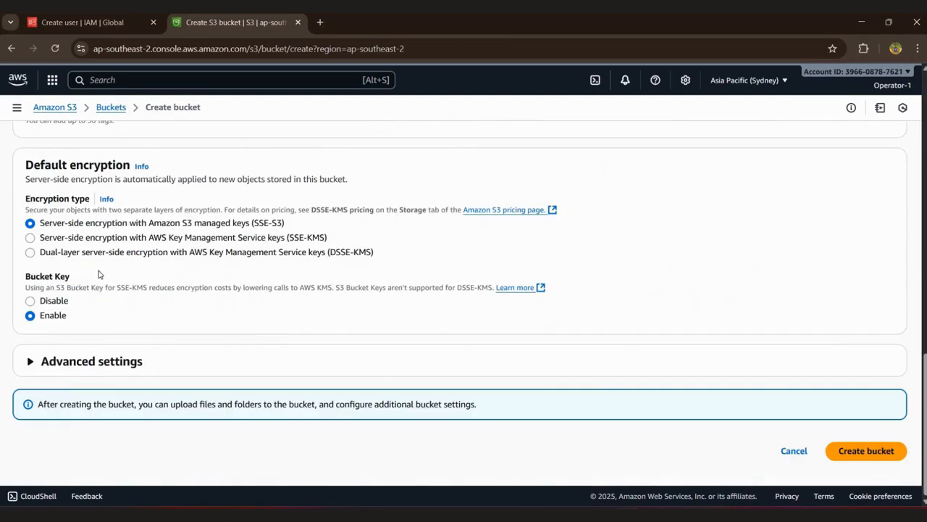
{"action": "left_click", "coordinate": [880, 458]}
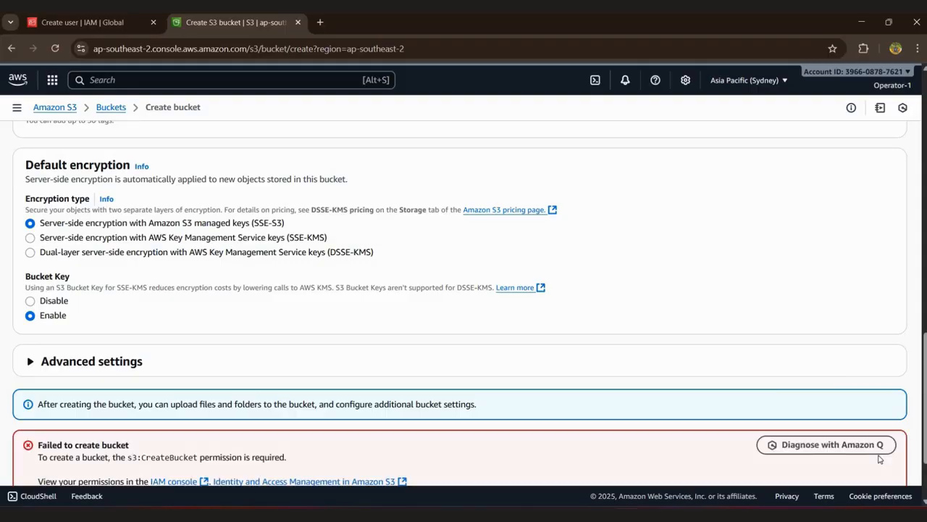
{"action": "scroll", "coordinate": [565, 355], "scroll_direction": "down", "scroll_amount": 2}
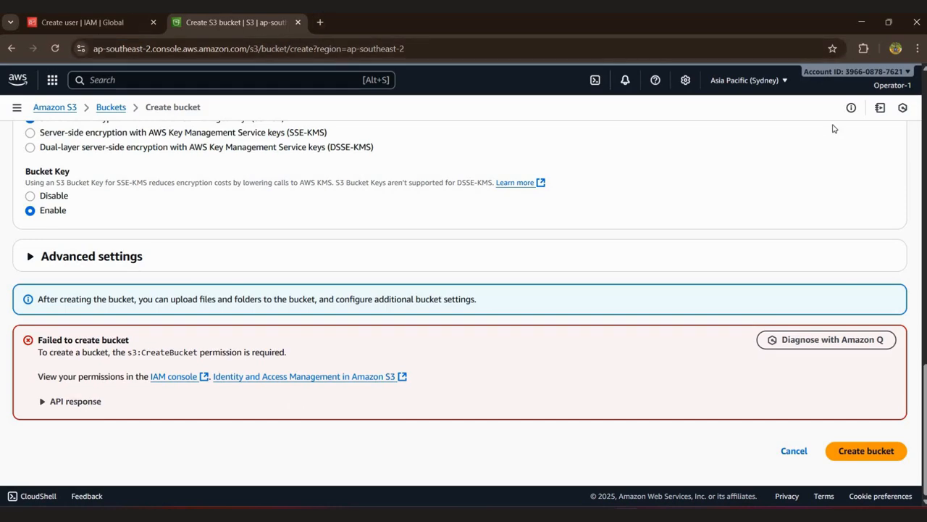
{"action": "left_click", "coordinate": [884, 85]}
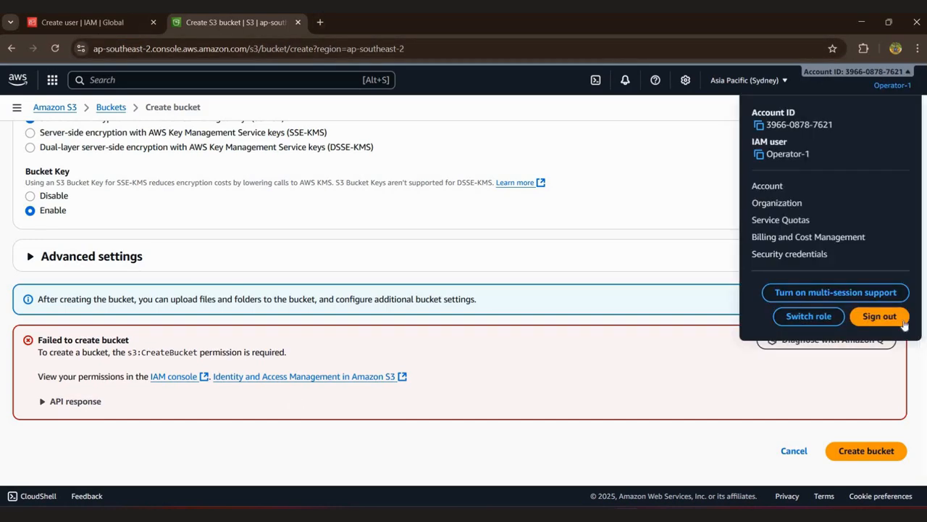
Sign out of Operator-1 and return to the user-creation tab to sign in again
{"action": "left_click", "coordinate": [899, 324]}
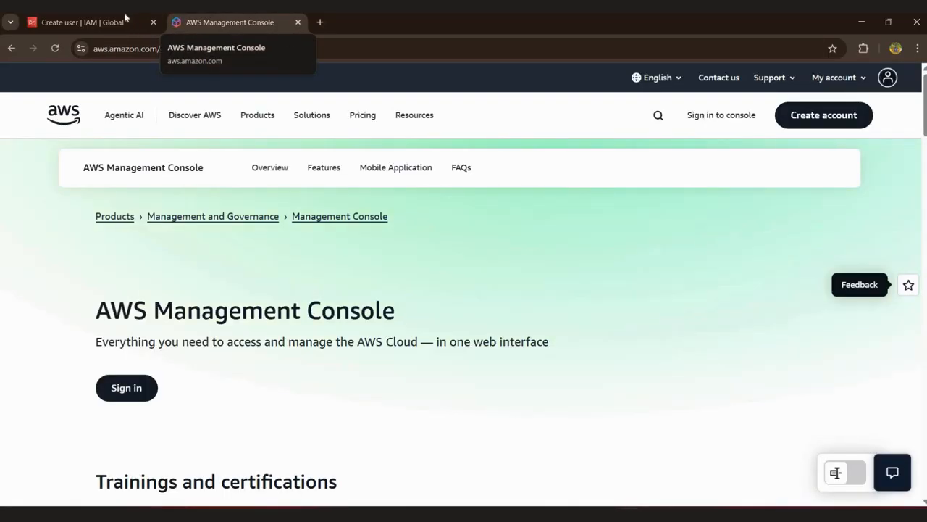
{"action": "left_click", "coordinate": [125, 17]}
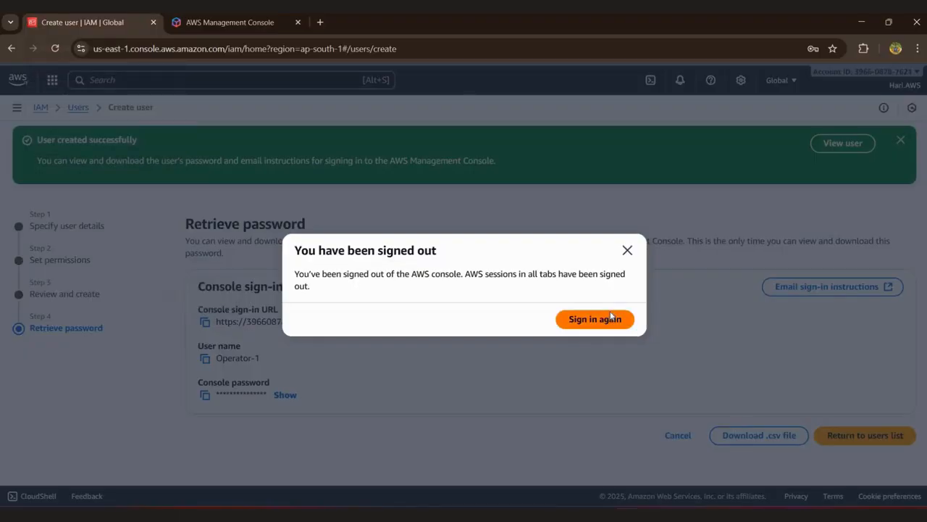
{"action": "left_click", "coordinate": [611, 316]}
{"action": "left_click", "coordinate": [521, 124]}
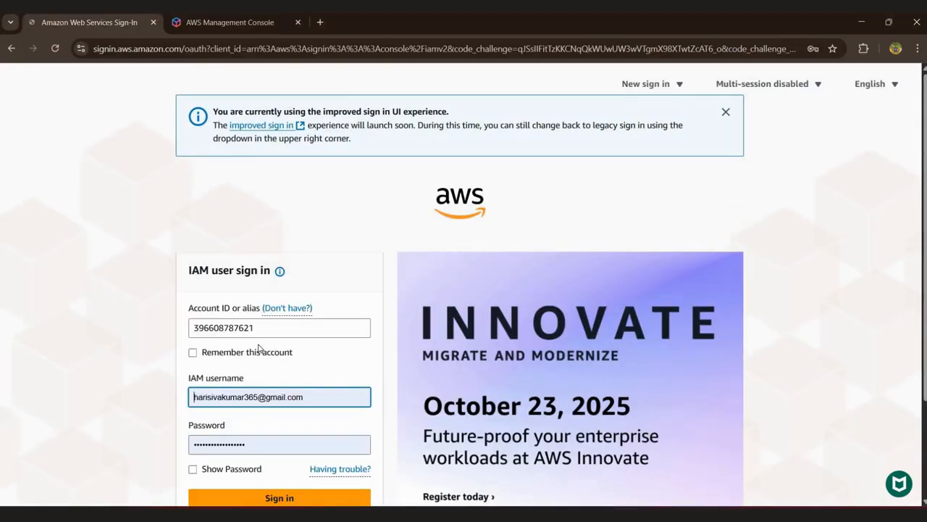
{"action": "scroll", "coordinate": [268, 324], "scroll_direction": "down", "scroll_amount": 2}
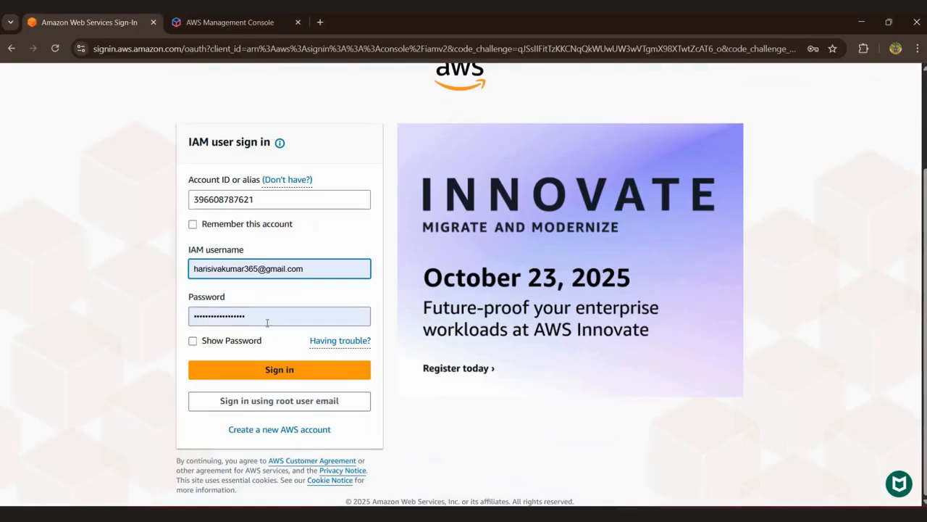
{"action": "left_click", "coordinate": [237, 408]}
{"action": "left_click", "coordinate": [258, 365]}
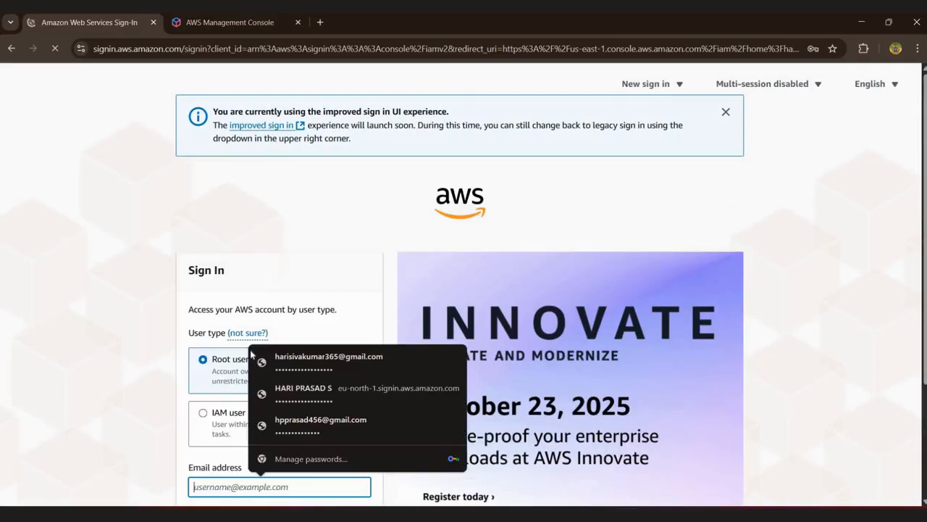
Sign in as the root user with the saved email and password plus the MFA code
{"action": "left_click", "coordinate": [218, 370]}
{"action": "scroll", "coordinate": [219, 370], "scroll_direction": "down", "scroll_amount": 3}
{"action": "left_click", "coordinate": [230, 377]}
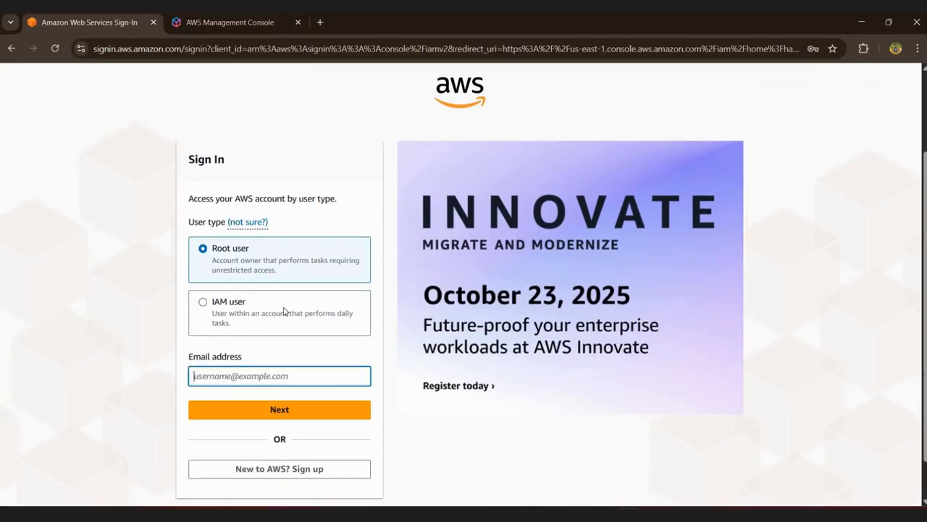
{"action": "left_click", "coordinate": [308, 250]}
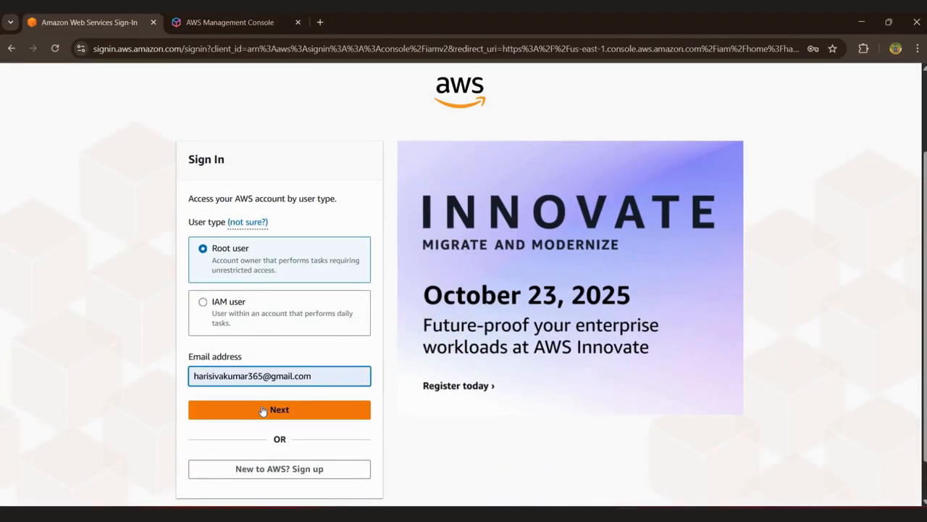
{"action": "left_click", "coordinate": [263, 409]}
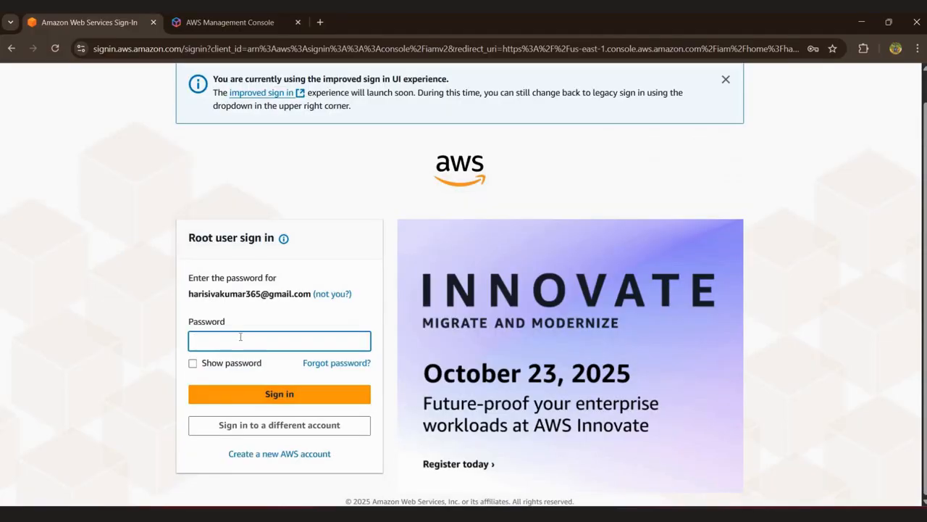
{"action": "left_click", "coordinate": [241, 340]}
{"action": "left_click", "coordinate": [301, 369]}
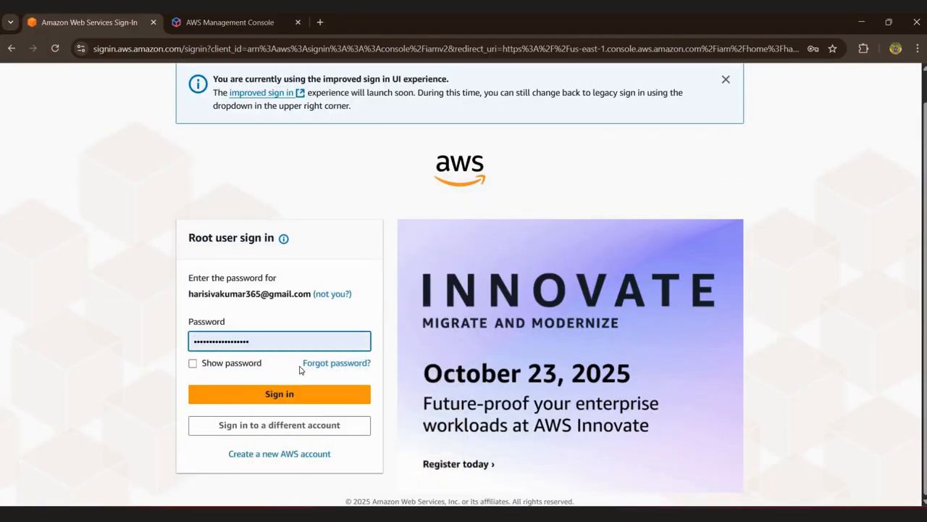
{"action": "left_click", "coordinate": [272, 392]}
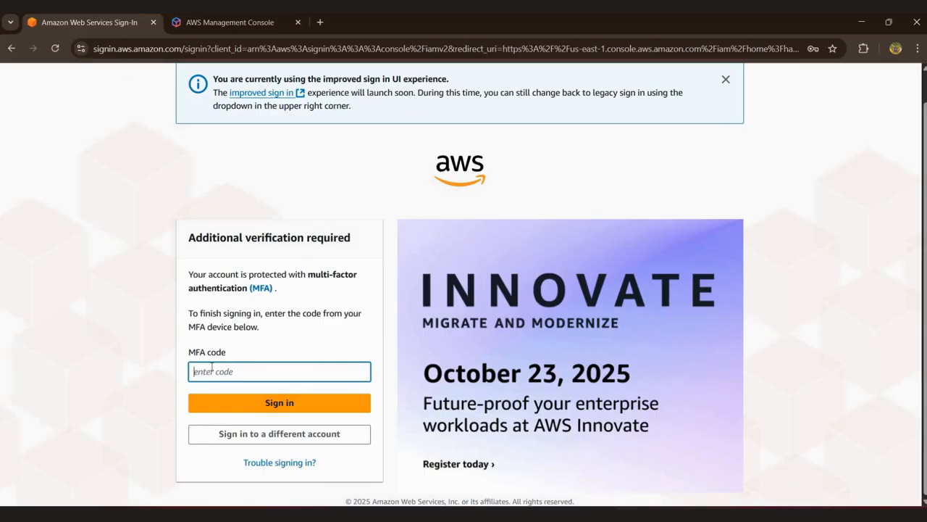
{"action": "key", "text": "Return"}
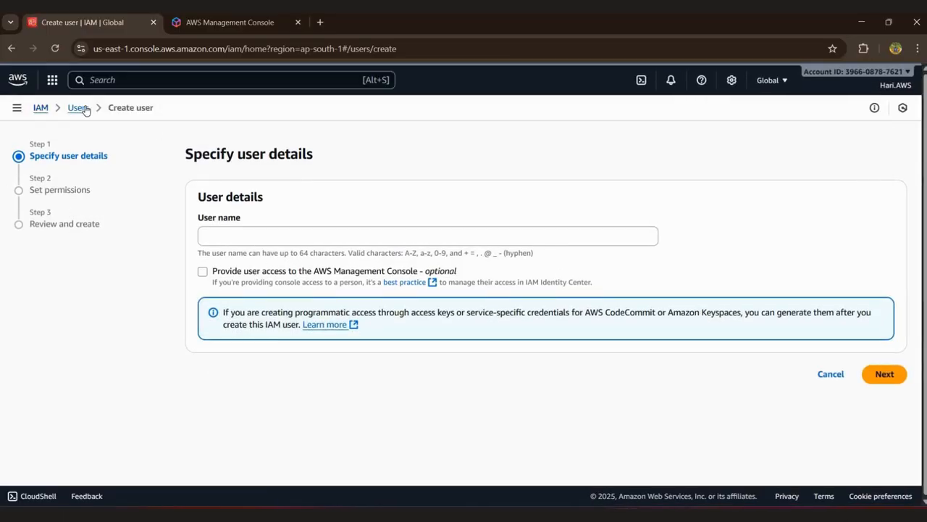
Start a new IAM user group and name it 'Front-end developers -1'
{"action": "left_click", "coordinate": [41, 108]}
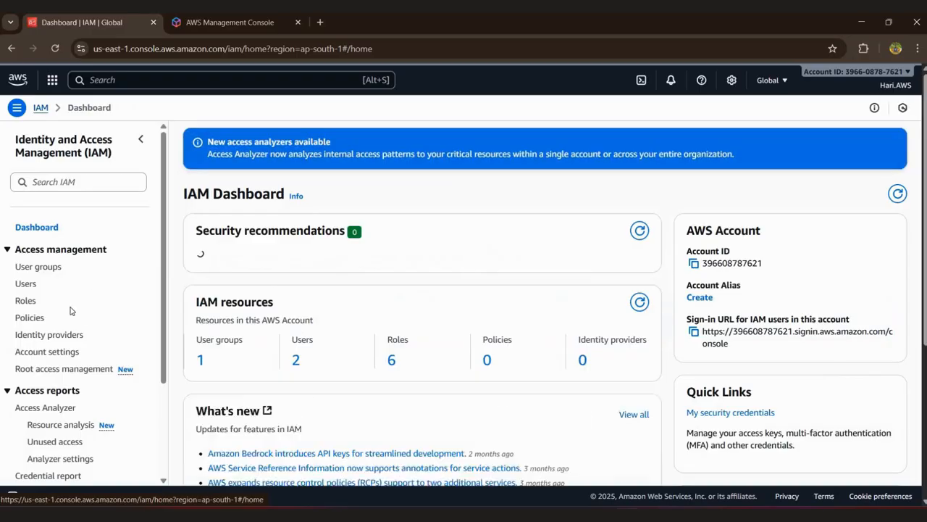
{"action": "left_click", "coordinate": [47, 266]}
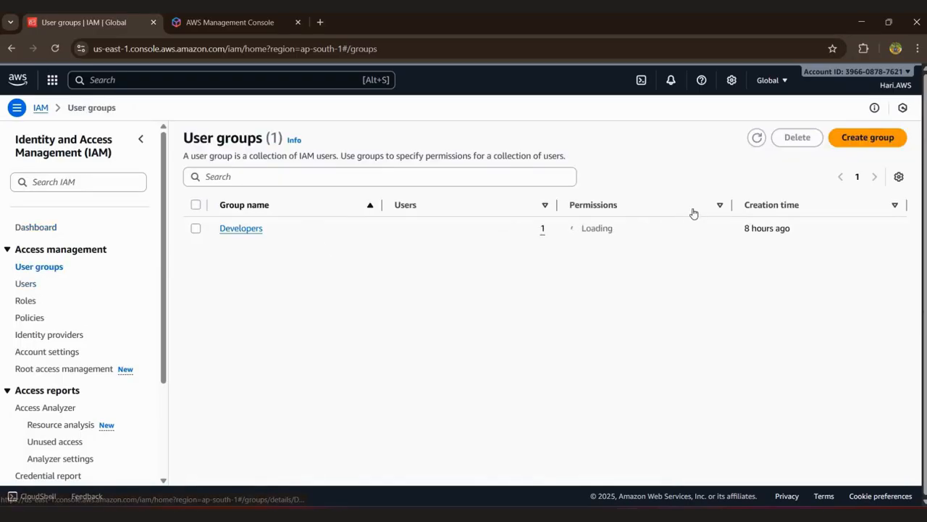
{"action": "left_click", "coordinate": [757, 139]}
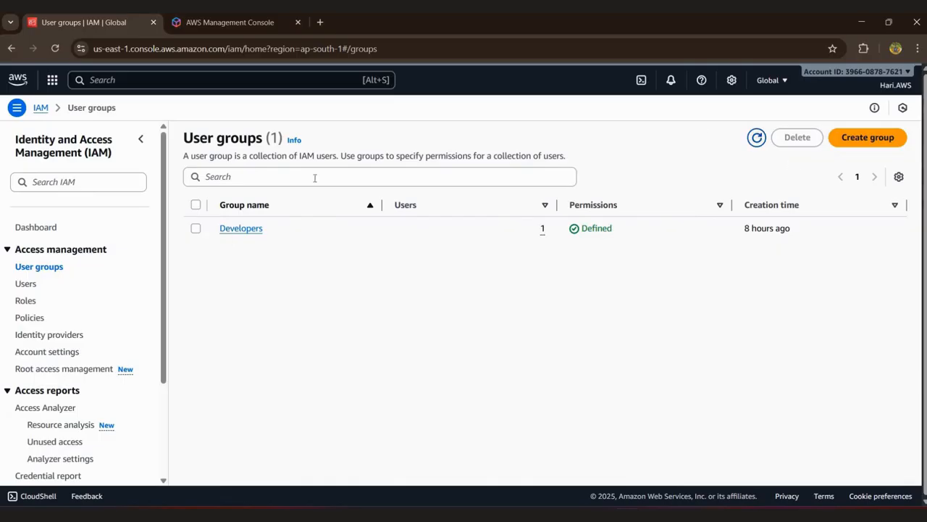
{"action": "left_click", "coordinate": [865, 147]}
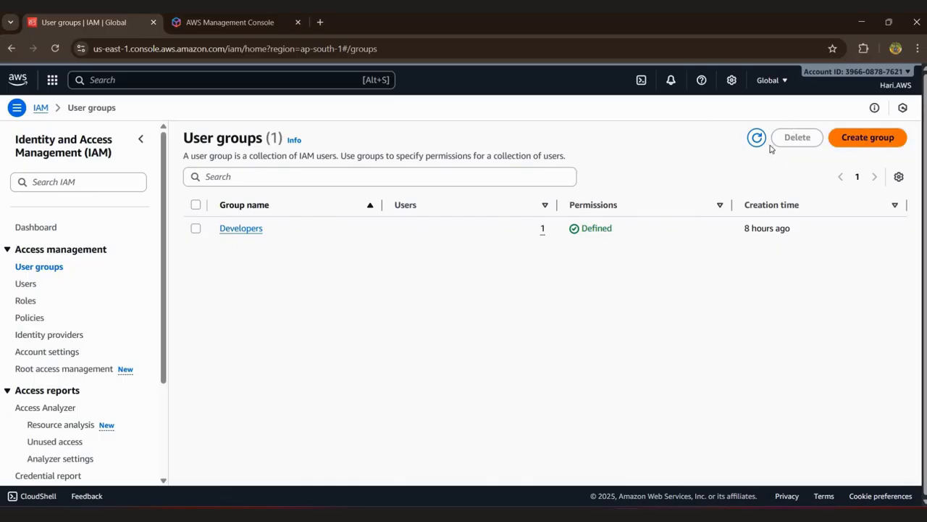
{"action": "left_click", "coordinate": [291, 226]}
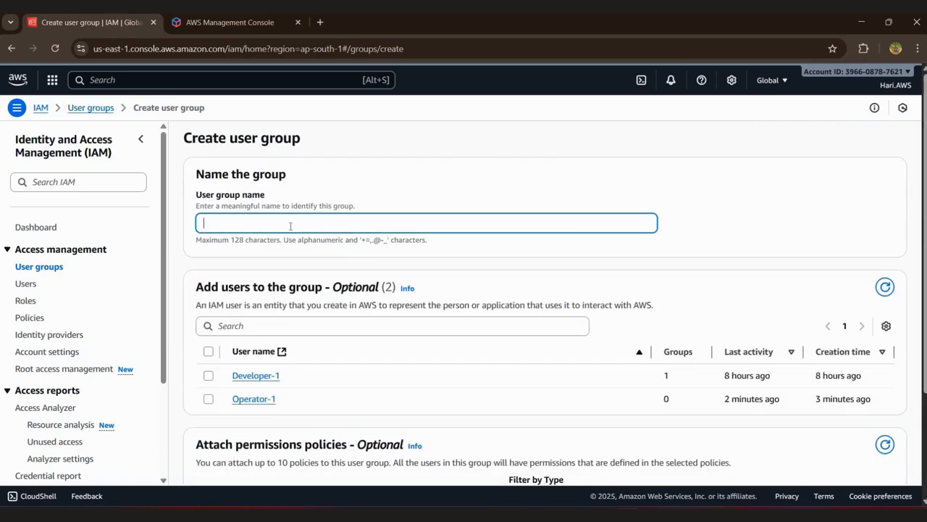
{"action": "type", "text": "dev"}
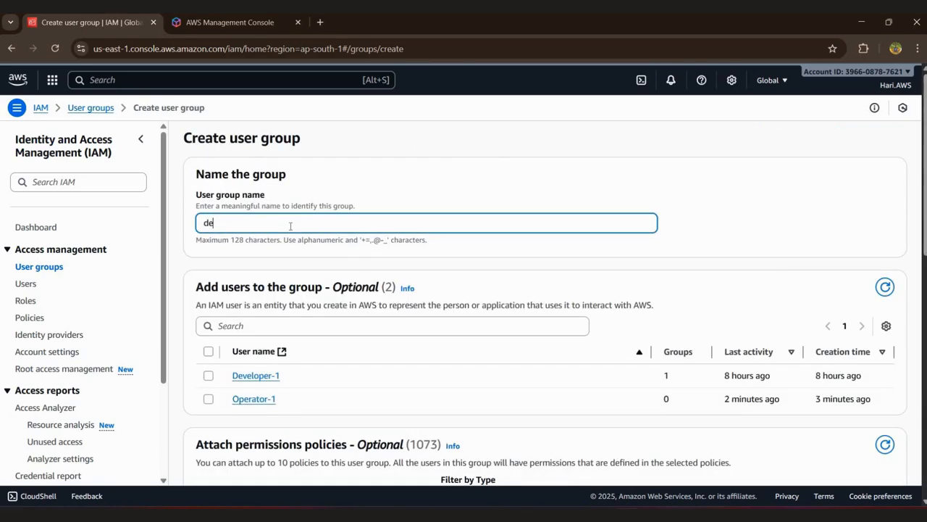
{"action": "key", "text": "BackSpace"}
{"action": "key", "text": "BackSpace"}
{"action": "type", "text": "Front-end"}
{"action": "type", "text": " -1"}
{"action": "left_click", "coordinate": [246, 223]}
{"action": "type", "text": "develop"}
{"action": "type", "text": "e"}
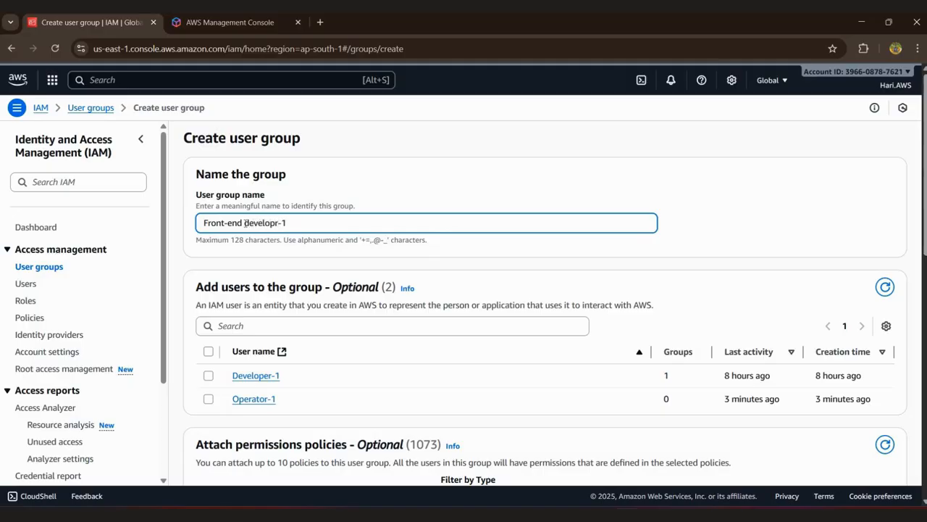
{"action": "type", "text": "rs"}
{"action": "scroll", "coordinate": [364, 373], "scroll_direction": "down", "scroll_amount": 4}
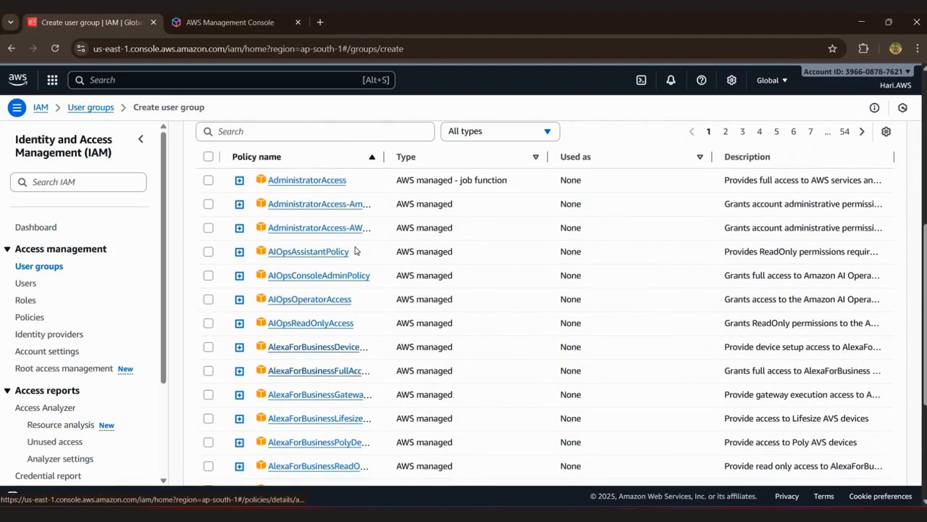
{"action": "scroll", "coordinate": [274, 267], "scroll_direction": "up", "scroll_amount": 1}
Attach AmazonS3ReadOnlyAccess to the group and try creating it; the name is rejected
{"action": "left_click", "coordinate": [239, 284]}
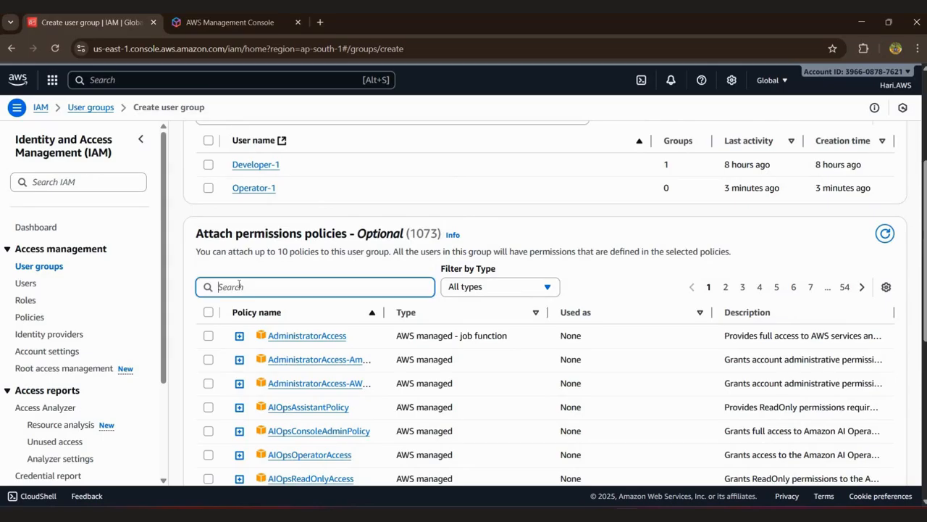
{"action": "type", "text": "s3"}
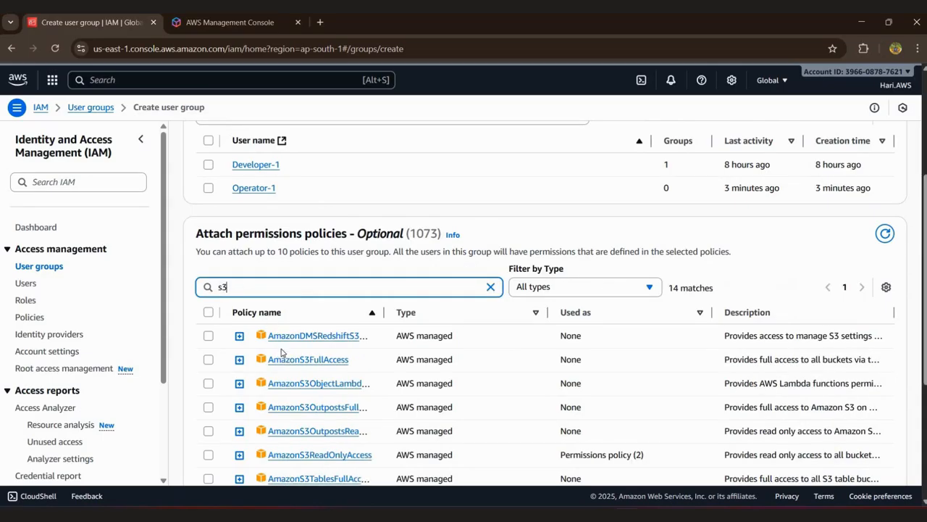
{"action": "scroll", "coordinate": [282, 352], "scroll_direction": "down", "scroll_amount": 2}
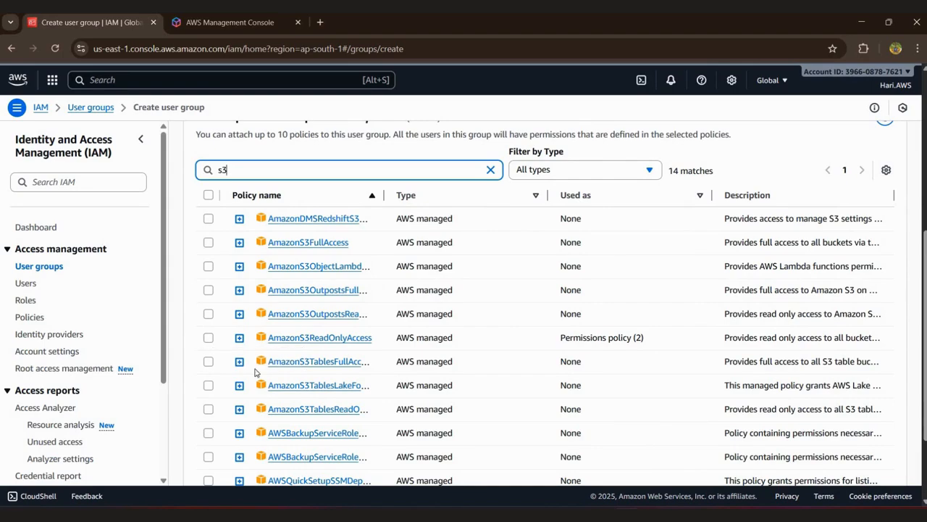
{"action": "scroll", "coordinate": [290, 311], "scroll_direction": "down", "scroll_amount": 1}
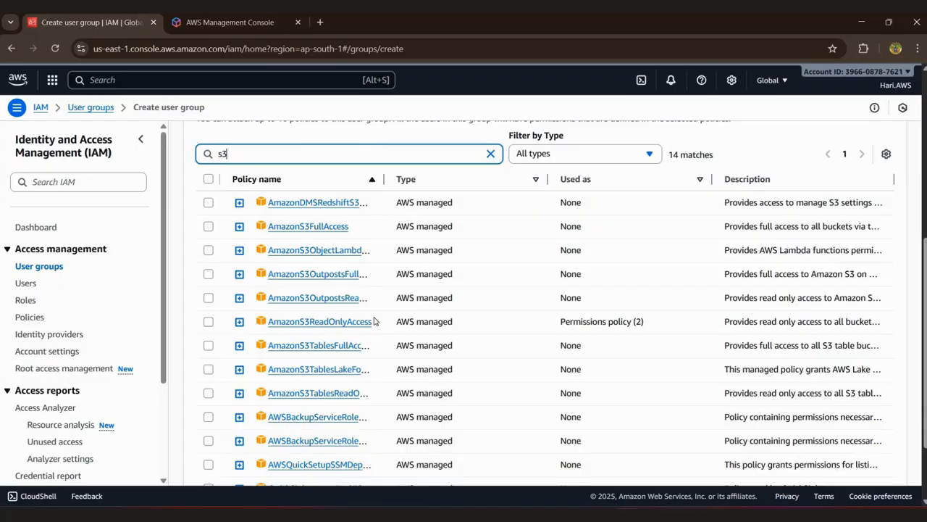
{"action": "scroll", "coordinate": [247, 237], "scroll_direction": "down", "scroll_amount": 1}
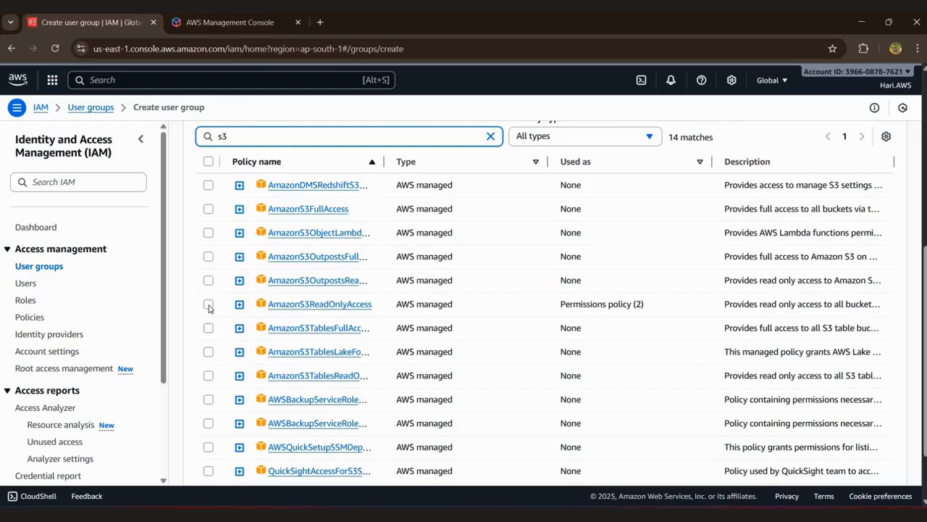
{"action": "left_click", "coordinate": [209, 305]}
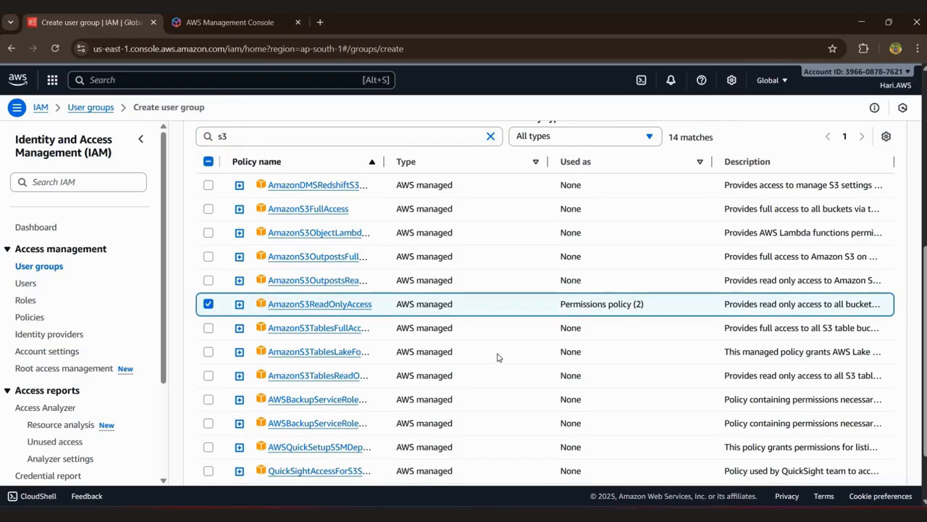
{"action": "scroll", "coordinate": [498, 357], "scroll_direction": "down", "scroll_amount": 2}
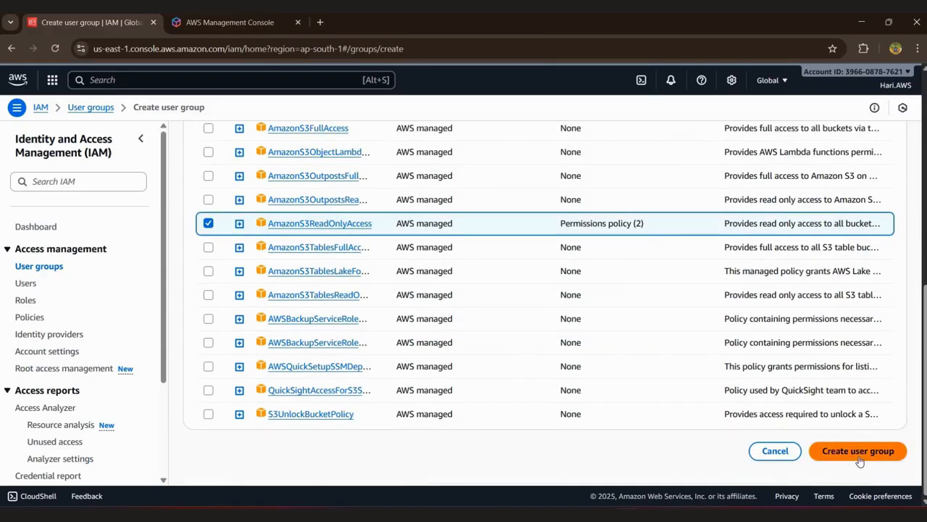
{"action": "left_click", "coordinate": [858, 451]}
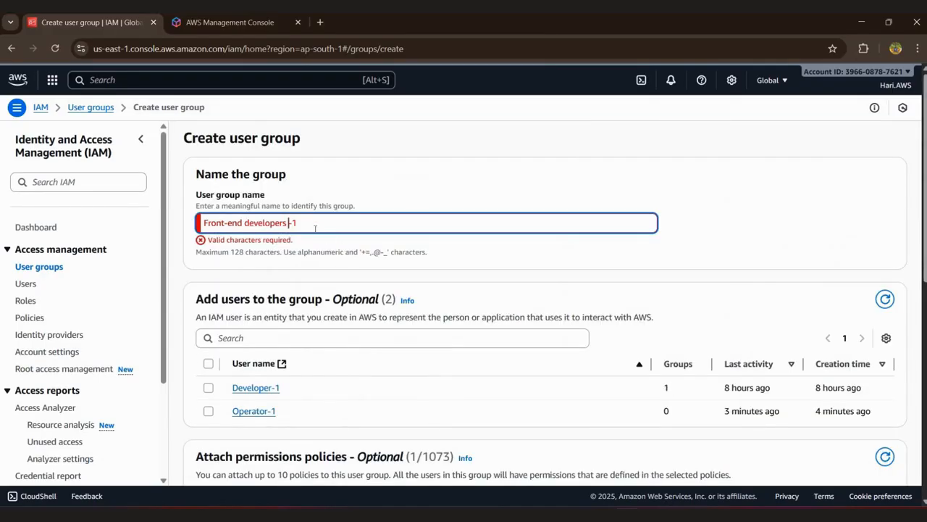
Rename the group to 'Frontend-developers' and create it
{"action": "key", "text": "BackSpace"}
{"action": "key", "text": "BackSpace"}
{"action": "key", "text": "BackSpace"}
{"action": "key", "text": "BackSpace"}
{"action": "key", "text": "BackSpace"}
{"action": "key", "text": "BackSpace"}
{"action": "key", "text": "BackSpace"}
{"action": "key", "text": "BackSpace"}
{"action": "key", "text": "BackSpace"}
{"action": "key", "text": "BackSpace"}
{"action": "key", "text": "BackSpace"}
{"action": "key", "text": "BackSpace"}
{"action": "key", "text": "BackSpace"}
{"action": "key", "text": "BackSpace"}
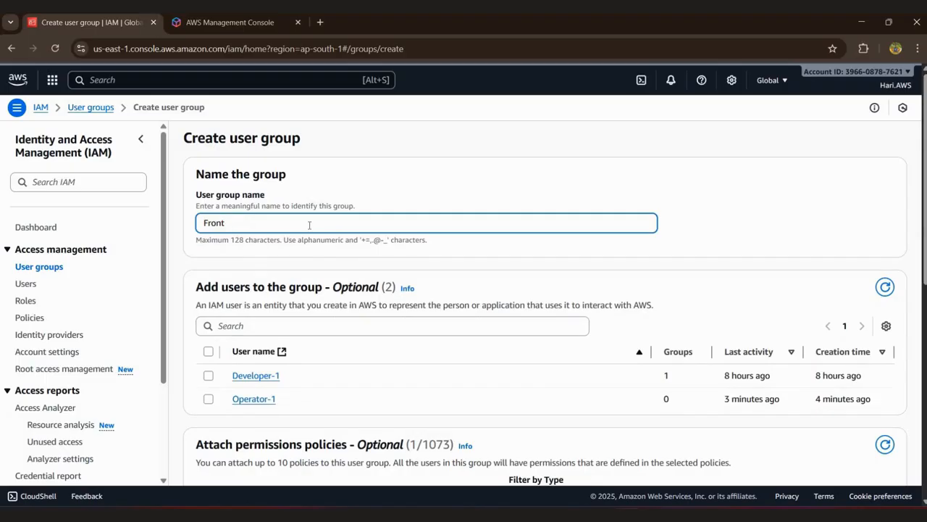
{"action": "type", "text": "-"}
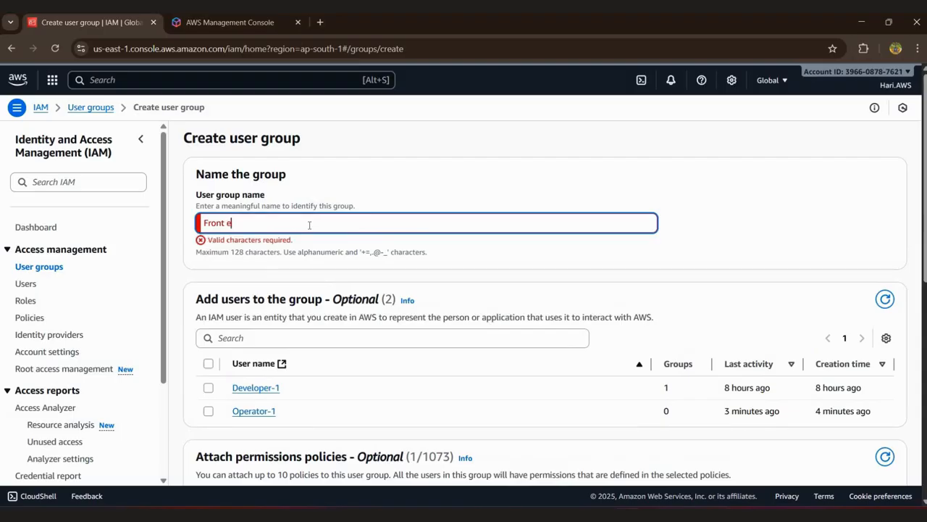
{"action": "key", "text": "BackSpace"}
{"action": "key", "text": "BackSpace"}
{"action": "type", "text": "e"}
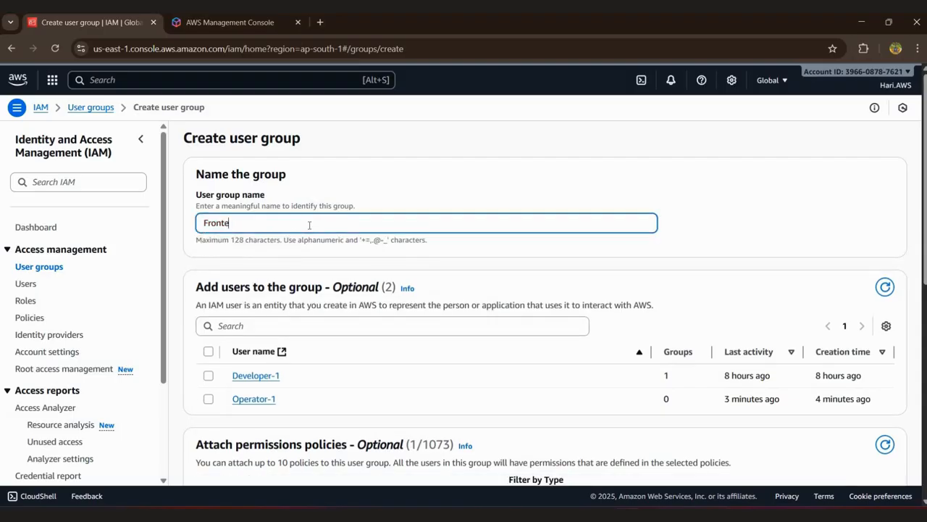
{"action": "type", "text": "nd"}
{"action": "type", "text": "opers"}
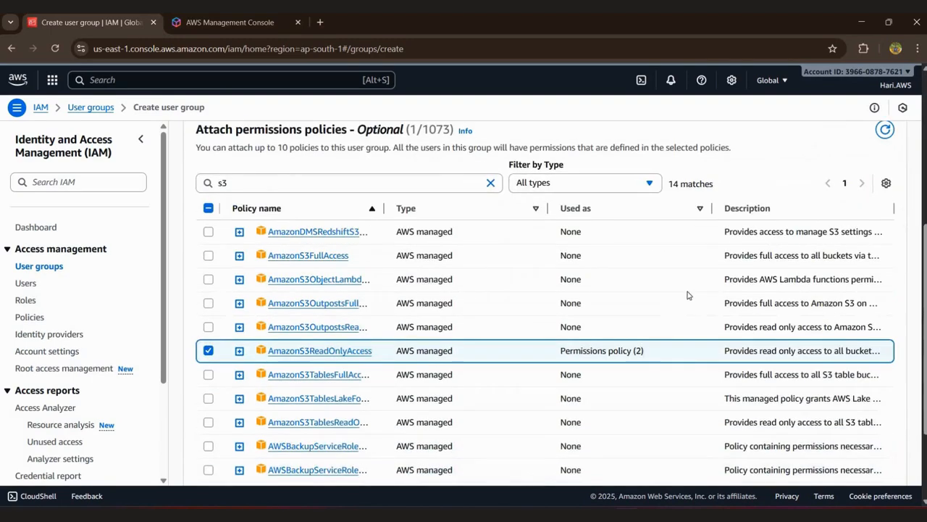
{"action": "scroll", "coordinate": [914, 457], "scroll_direction": "down", "scroll_amount": 3}
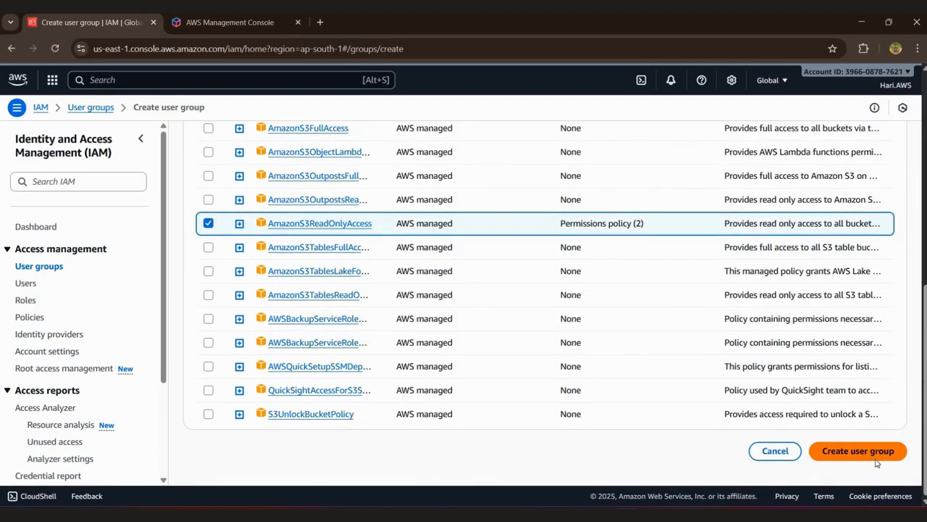
{"action": "left_click", "coordinate": [862, 452]}
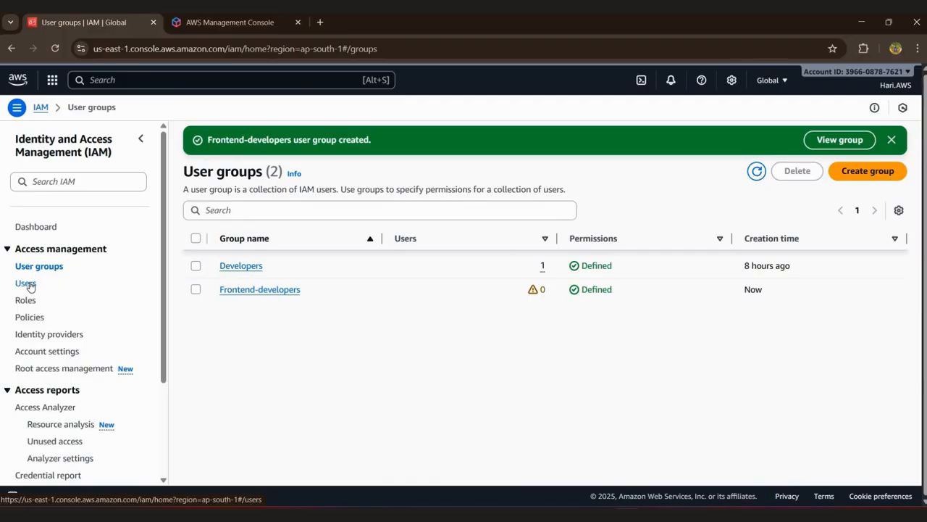
From the IAM Users list, start a new user and focus the User name field
{"action": "left_click", "coordinate": [27, 284]}
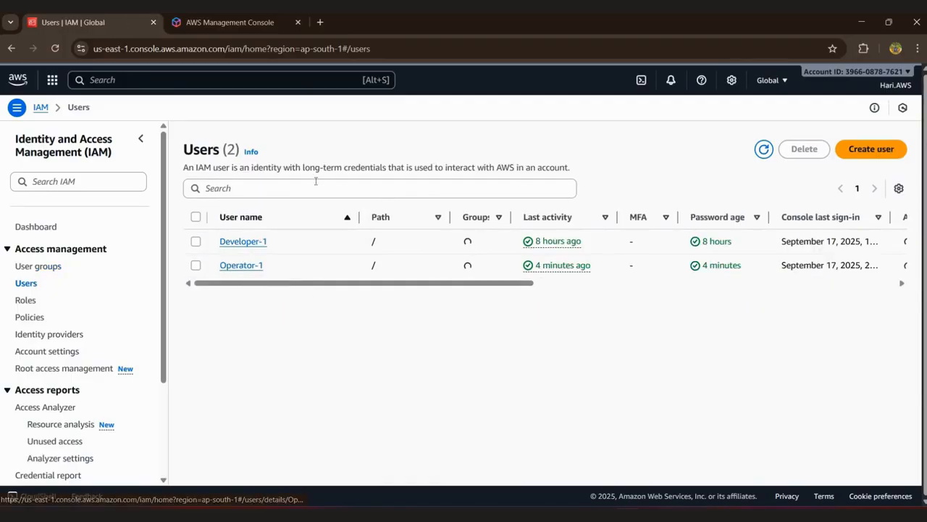
{"action": "left_click", "coordinate": [308, 183]}
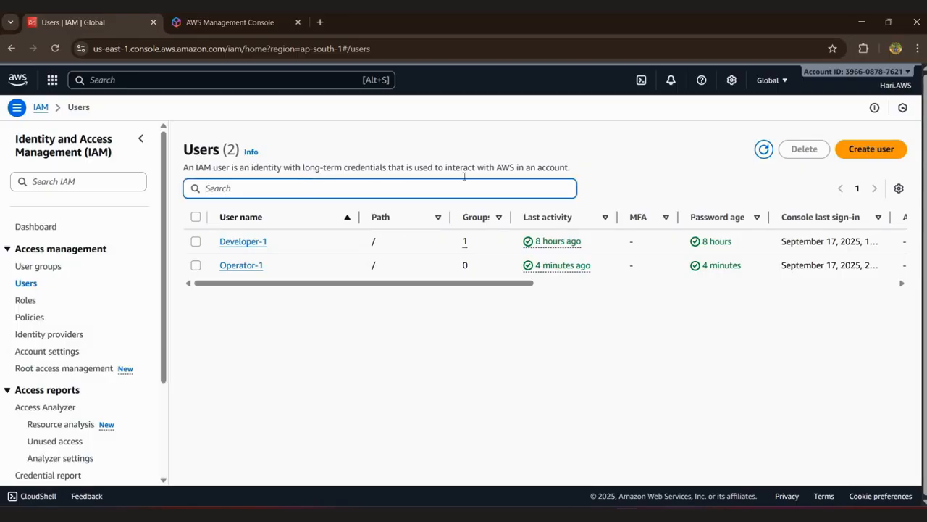
{"action": "left_click", "coordinate": [872, 150]}
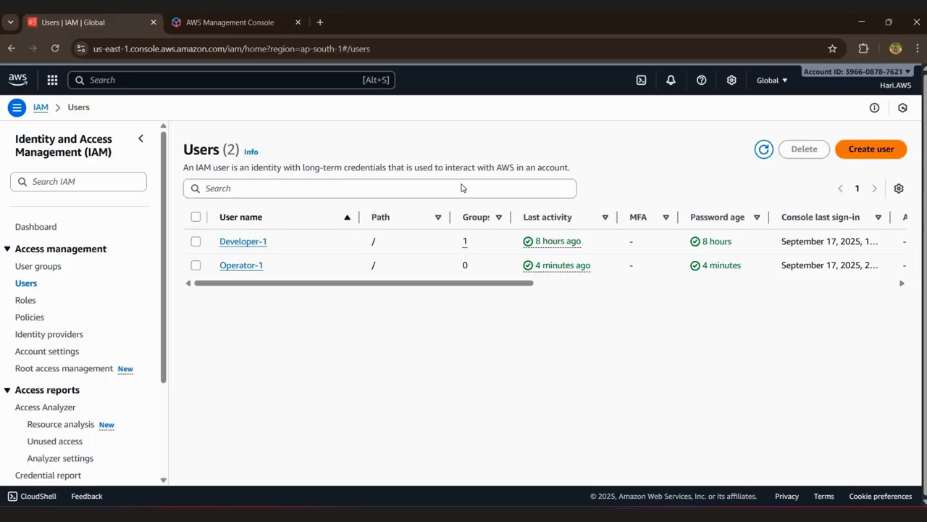
{"action": "left_click", "coordinate": [307, 239]}
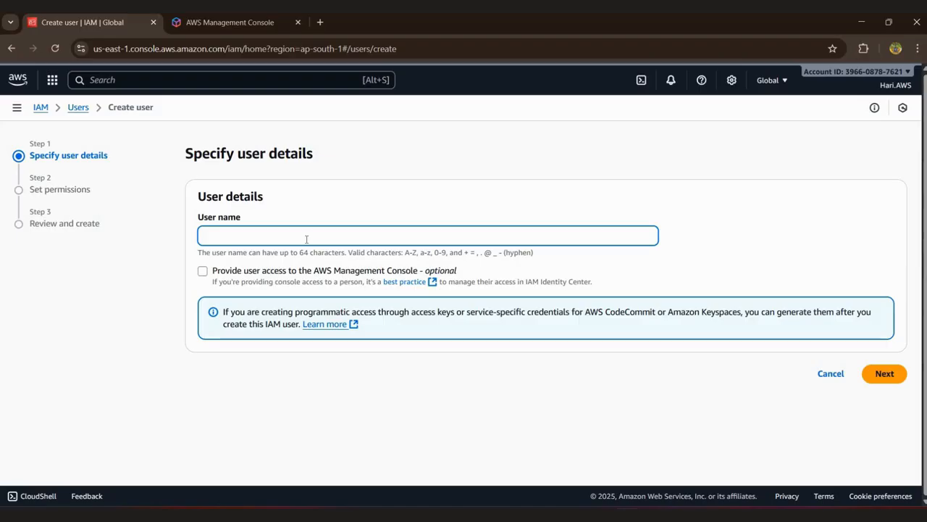
Name the user Frontend-developer and enable console access as an IAM user
{"action": "type", "text": "rontend-deve"}
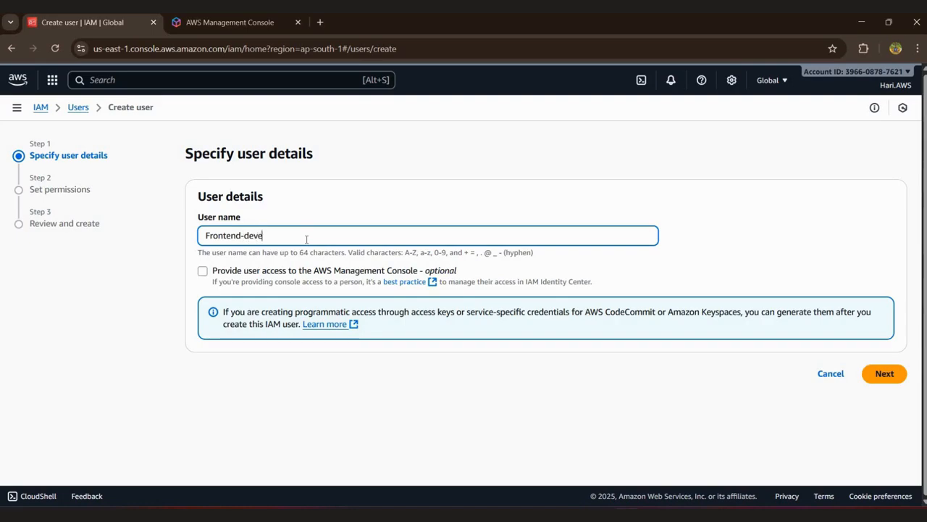
{"action": "type", "text": "loper"}
{"action": "left_click", "coordinate": [207, 282]}
{"action": "left_click", "coordinate": [202, 271]}
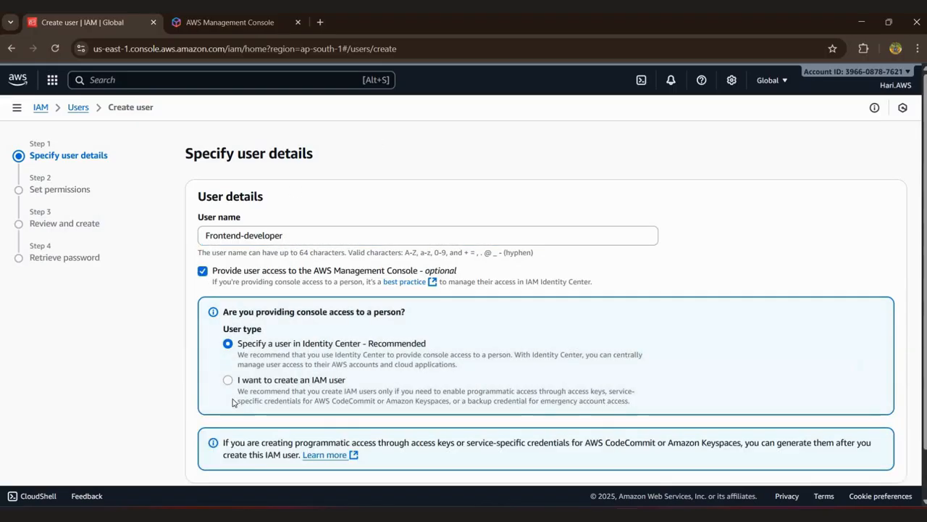
{"action": "left_click", "coordinate": [228, 381]}
{"action": "scroll", "coordinate": [231, 369], "scroll_direction": "down", "scroll_amount": 2}
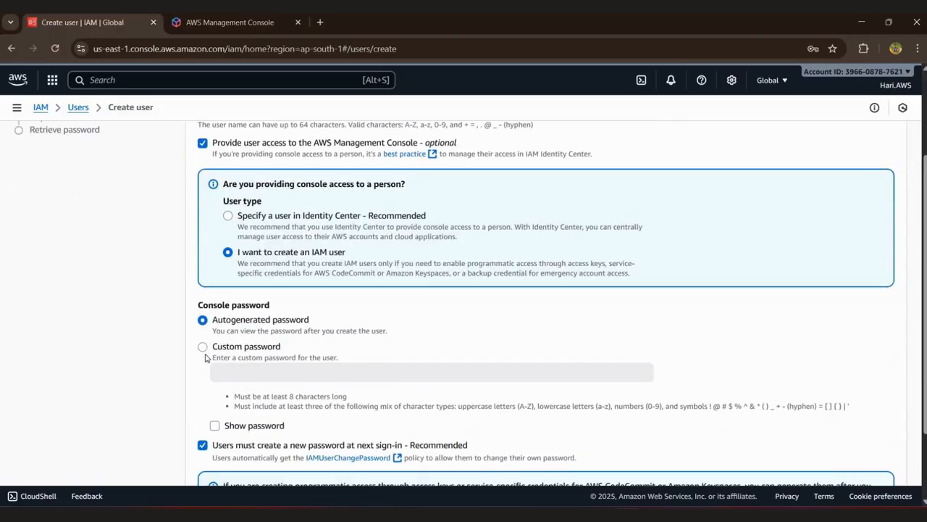
Set a custom password without forcing a reset at next sign-in, and continue
{"action": "left_click", "coordinate": [235, 359]}
{"action": "left_click", "coordinate": [241, 369]}
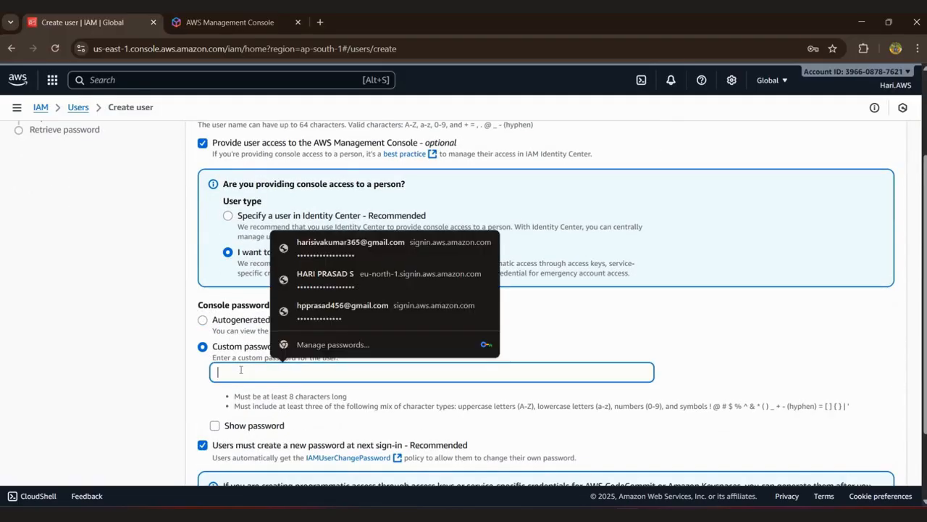
{"action": "type", "text": "H•••••••"}
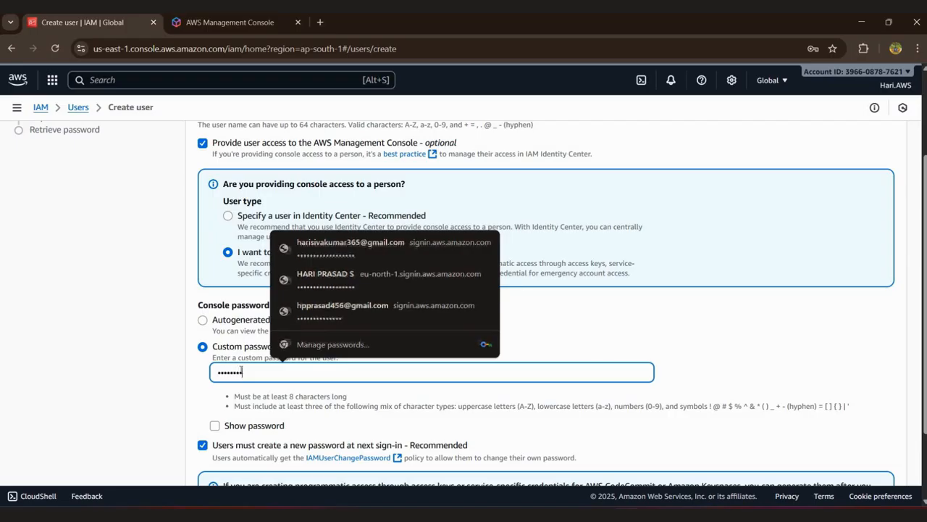
{"action": "type", "text": "•••••"}
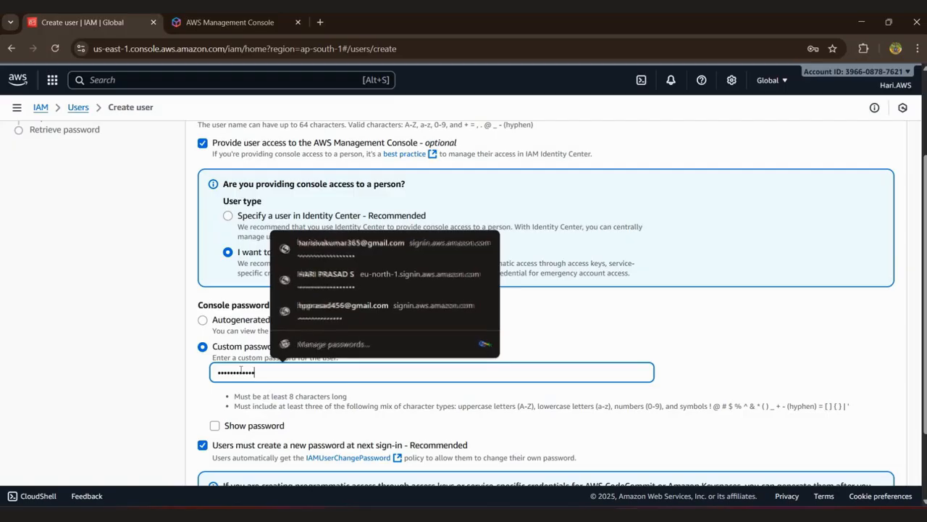
{"action": "scroll", "coordinate": [228, 405], "scroll_direction": "down", "scroll_amount": 1}
{"action": "left_click", "coordinate": [215, 405]}
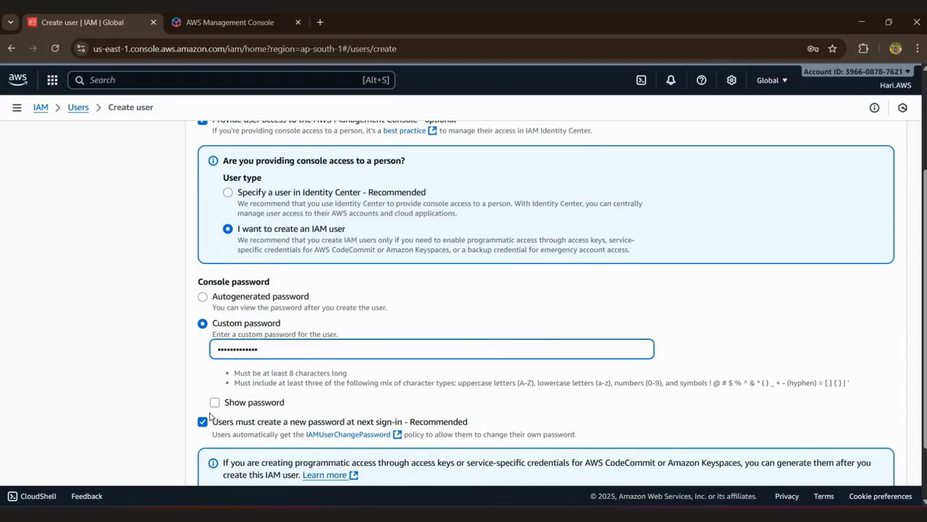
{"action": "left_click", "coordinate": [203, 422]}
{"action": "scroll", "coordinate": [776, 440], "scroll_direction": "down", "scroll_amount": 2}
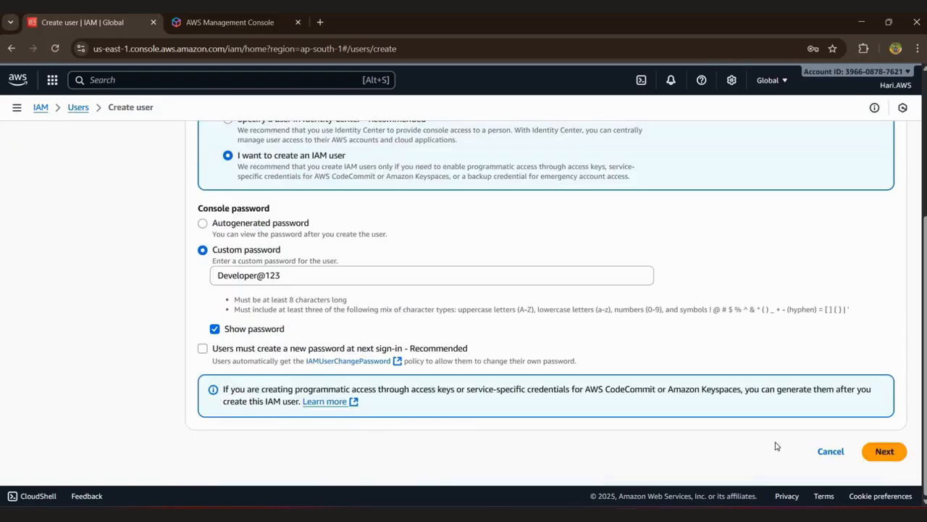
{"action": "left_click", "coordinate": [884, 451]}
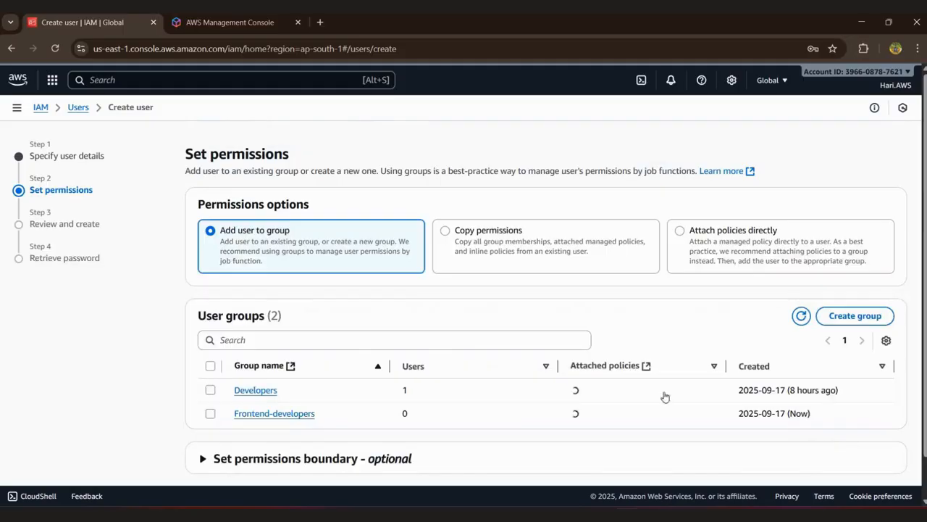
Leave permissions on Add user to group and proceed to reviewing Frontend-developer
{"action": "scroll", "coordinate": [324, 408], "scroll_direction": "down", "scroll_amount": 1}
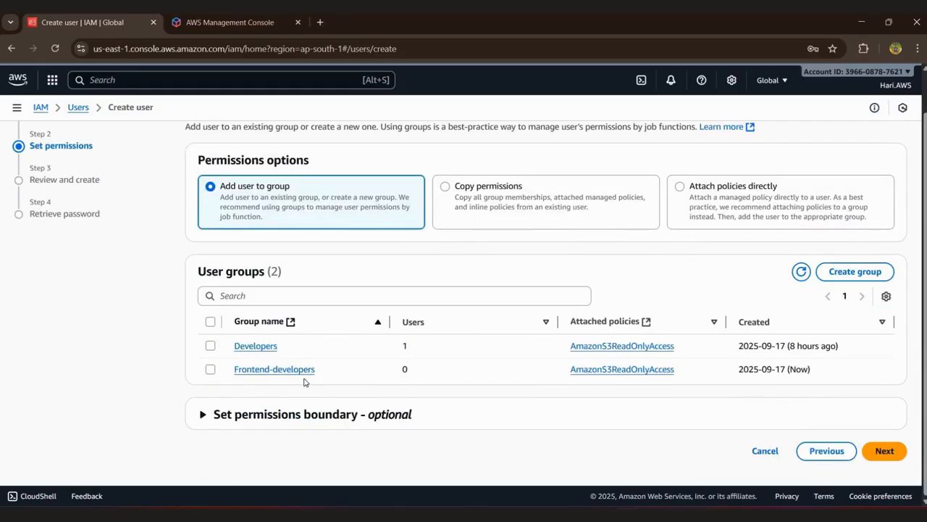
{"action": "scroll", "coordinate": [325, 359], "scroll_direction": "up", "scroll_amount": 1}
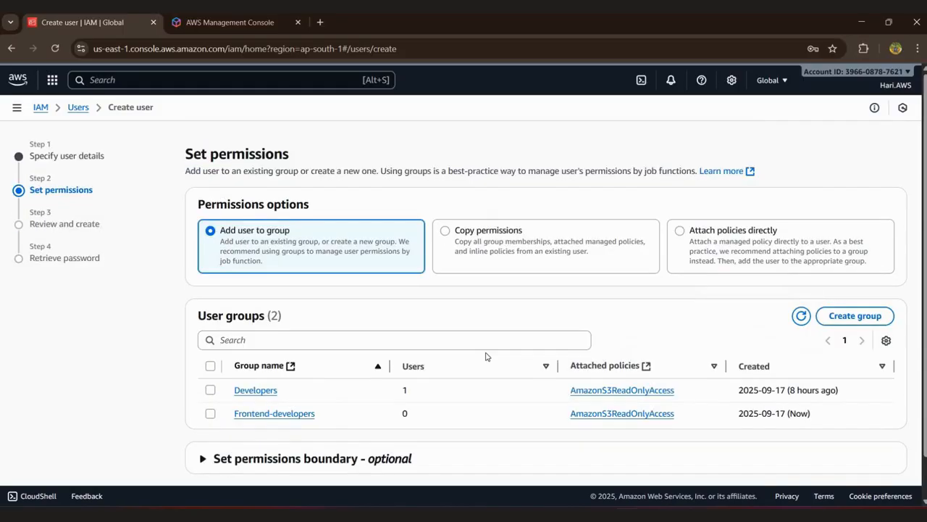
{"action": "scroll", "coordinate": [478, 351], "scroll_direction": "down", "scroll_amount": 1}
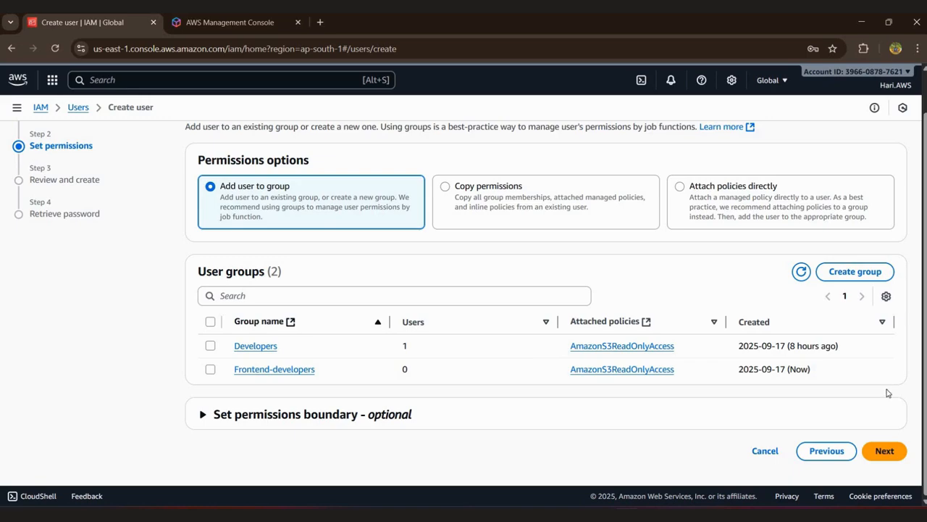
{"action": "left_click", "coordinate": [870, 456]}
{"action": "scroll", "coordinate": [478, 399], "scroll_direction": "down", "scroll_amount": 2}
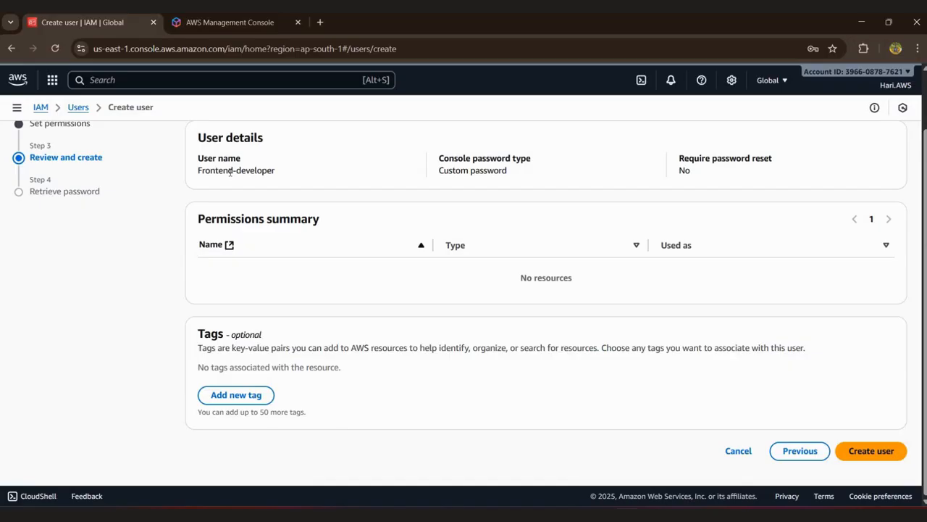
Create Frontend-developer and paste its console sign-in URL into a new browser tab
{"action": "scroll", "coordinate": [500, 174], "scroll_direction": "up", "scroll_amount": 1}
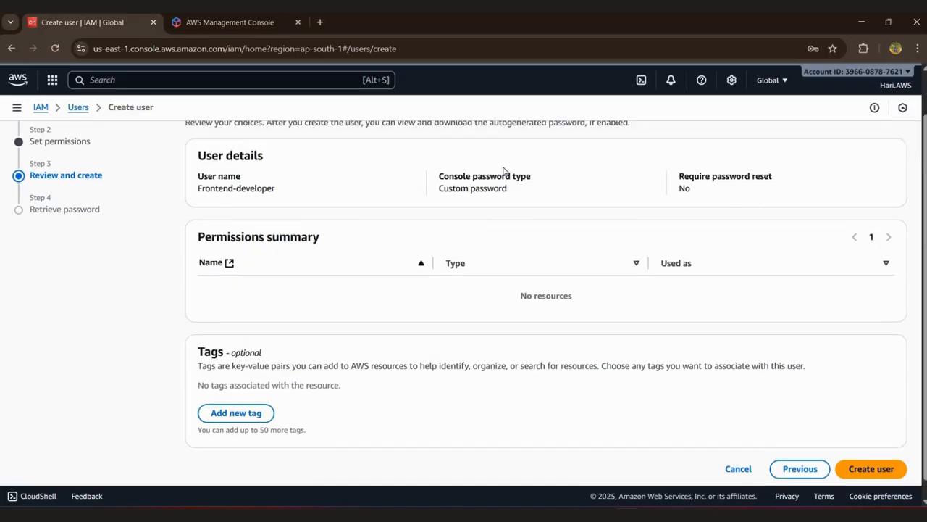
{"action": "scroll", "coordinate": [739, 232], "scroll_direction": "up", "scroll_amount": 1}
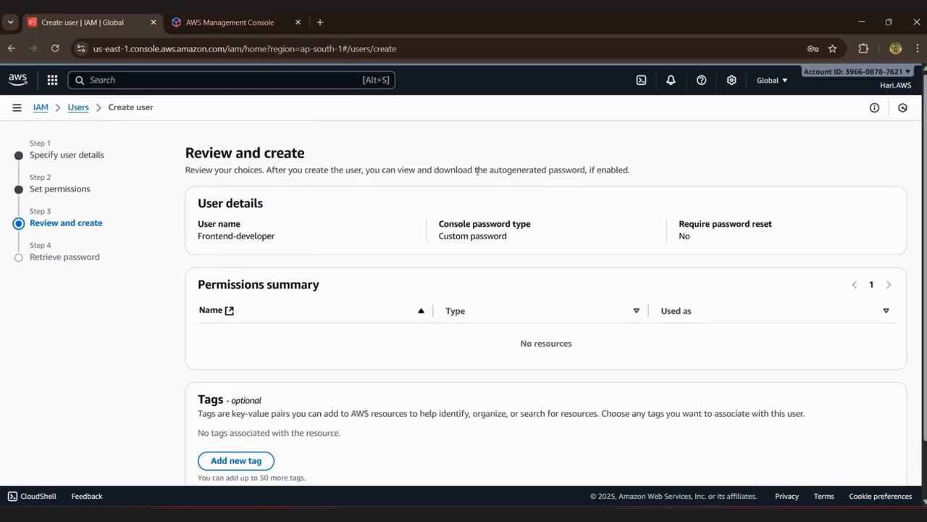
{"action": "scroll", "coordinate": [652, 304], "scroll_direction": "down", "scroll_amount": 2}
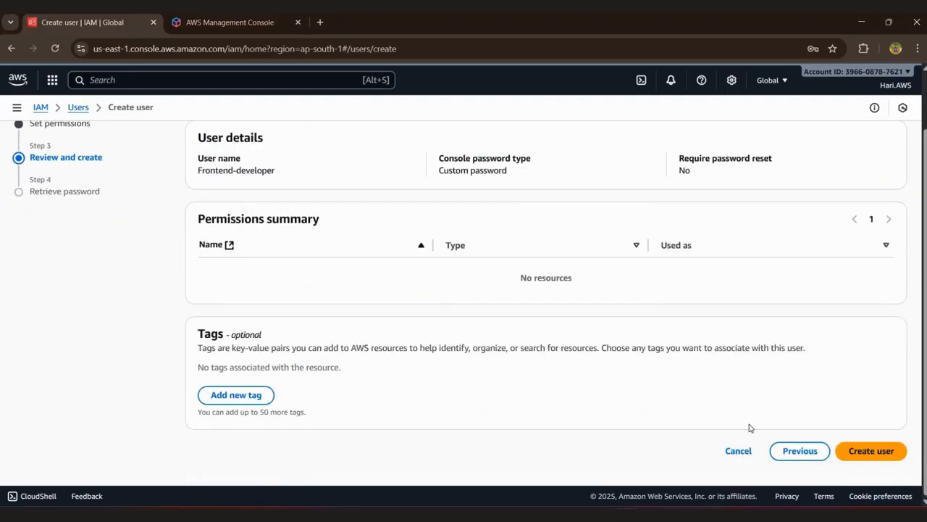
{"action": "left_click", "coordinate": [879, 450]}
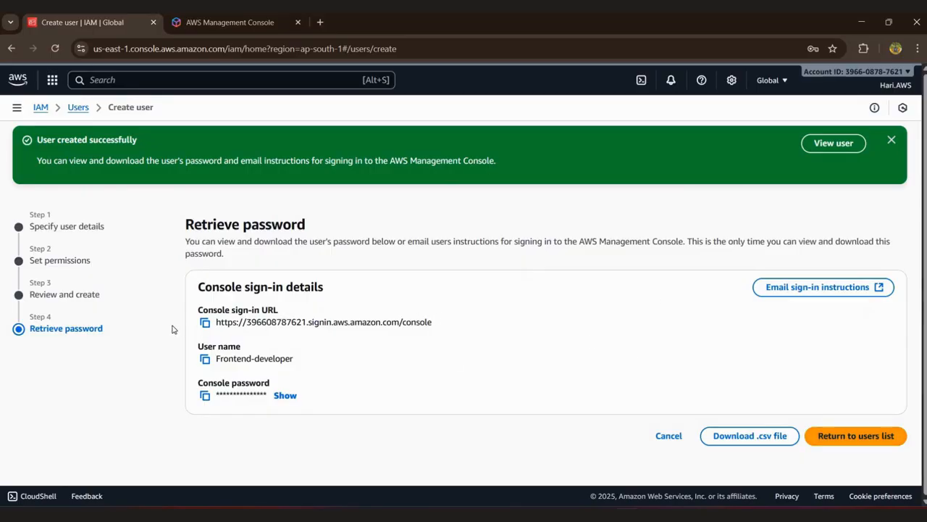
{"action": "left_click", "coordinate": [204, 323]}
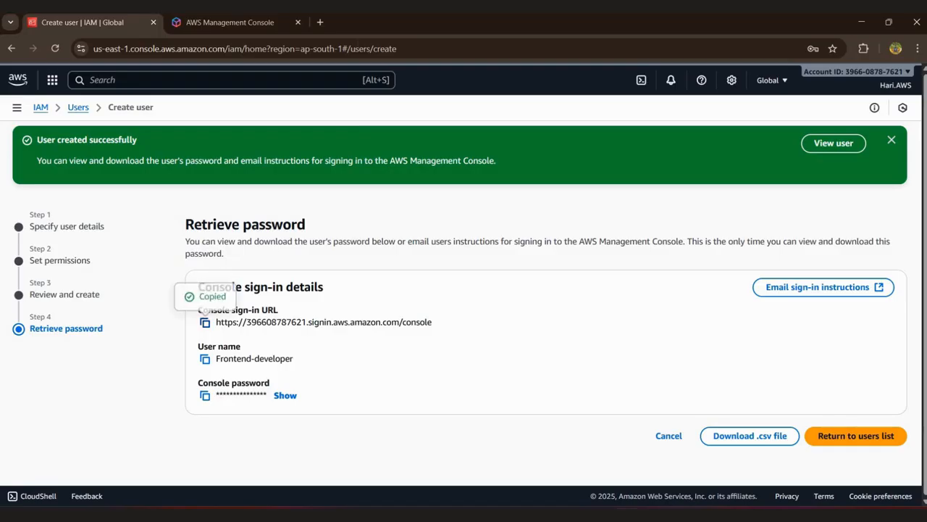
{"action": "left_click", "coordinate": [319, 22]}
{"action": "key", "text": "ctrl+v"}
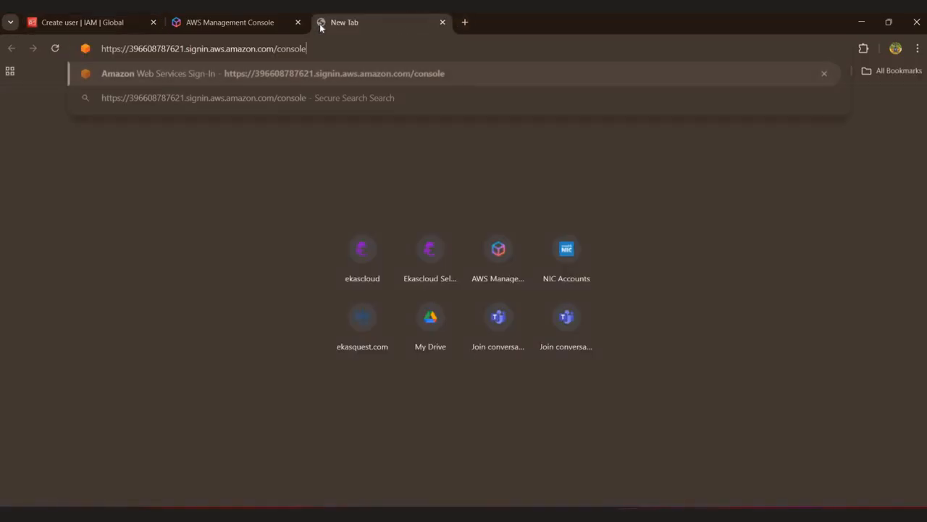
Sign in with IAM username 'Frontend-developoper' and its password, checked via Show Password
{"action": "key", "text": "Return"}
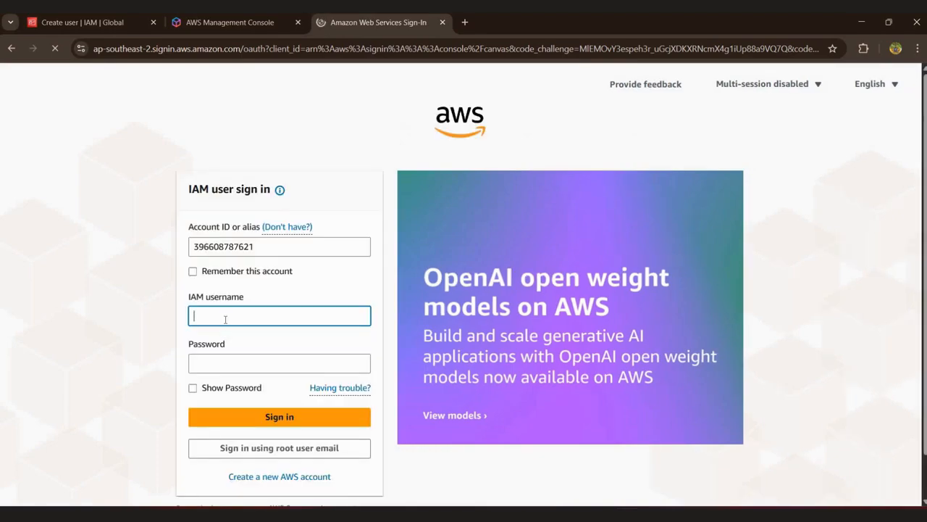
{"action": "left_click", "coordinate": [225, 319]}
{"action": "type", "text": "F"}
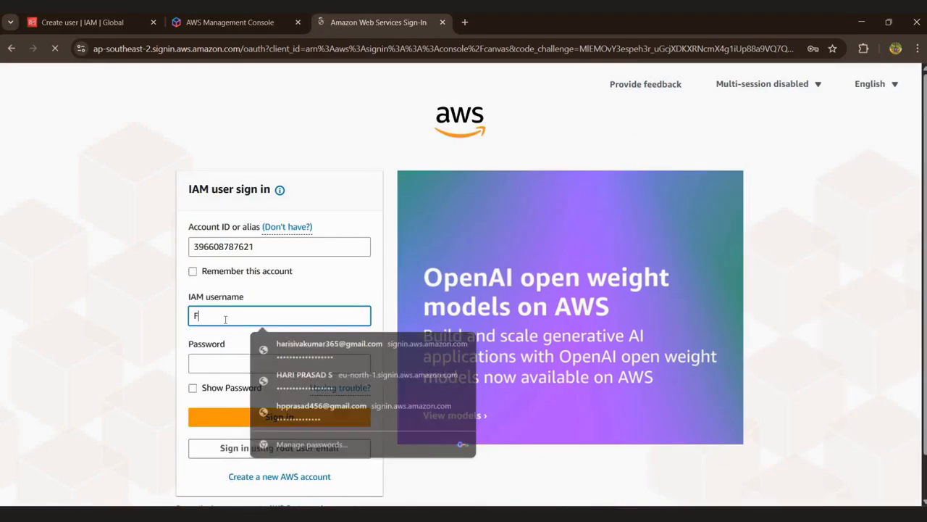
{"action": "type", "text": "ront"}
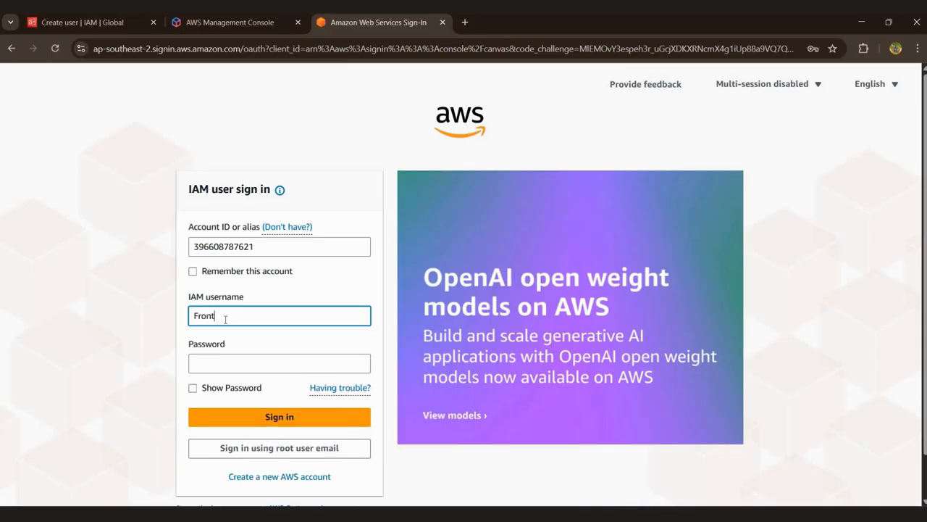
{"action": "type", "text": "end-deve"}
{"action": "type", "text": "lop"}
{"action": "type", "text": "oper"}
{"action": "left_click", "coordinate": [259, 356]}
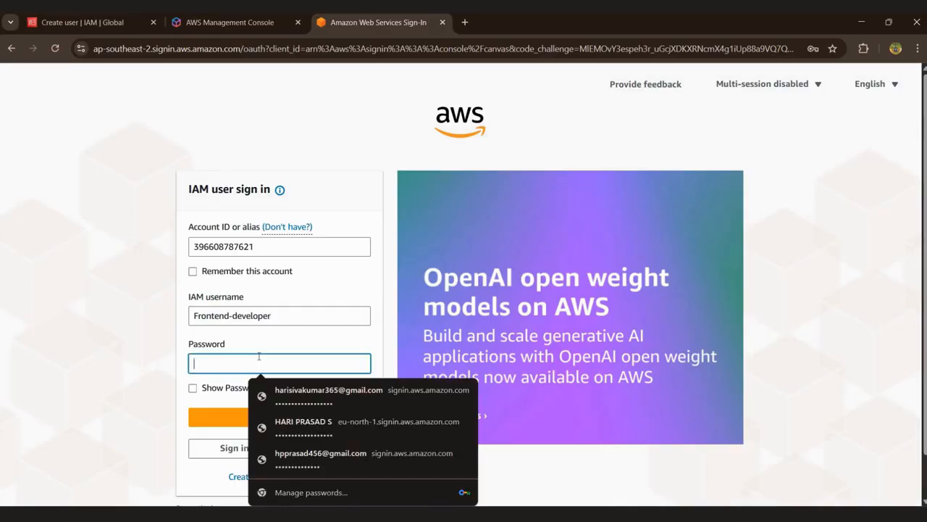
{"action": "type", "text": "•••••••"}
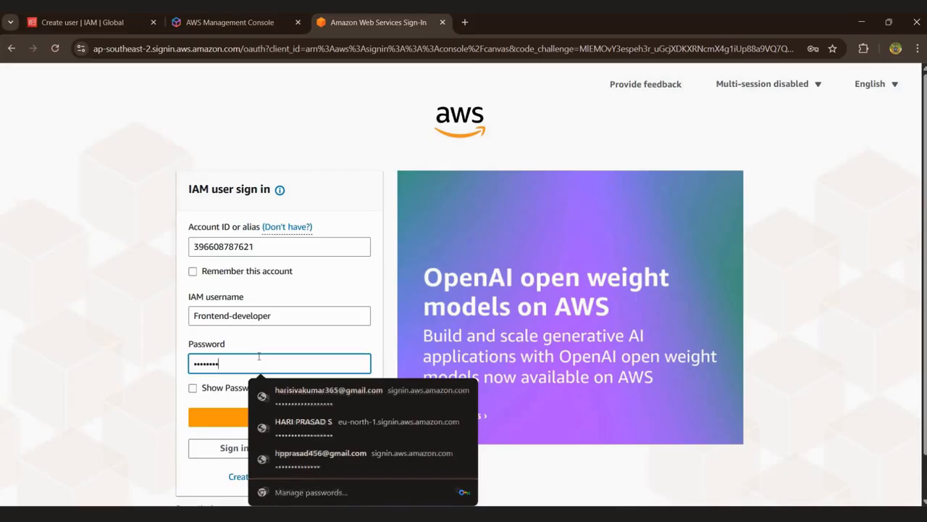
{"action": "type", "text": "•••••"}
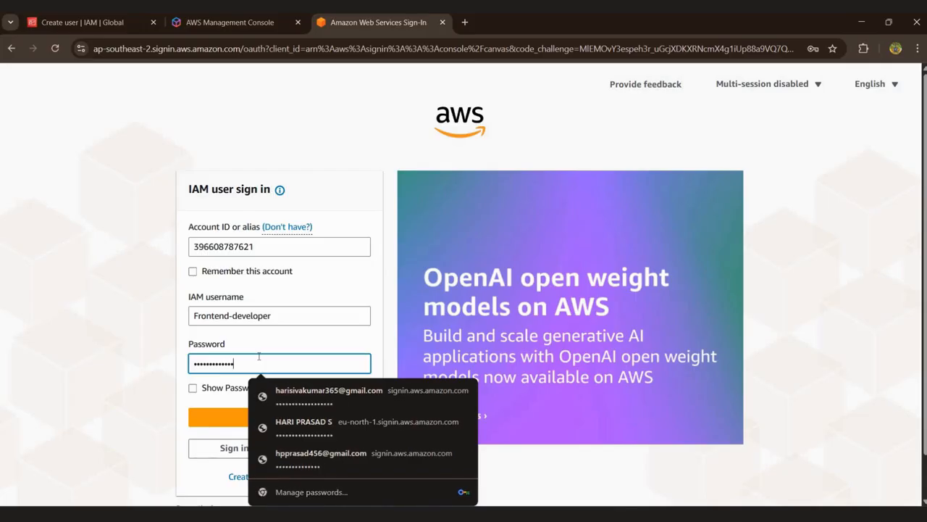
{"action": "type", "text": "•••••"}
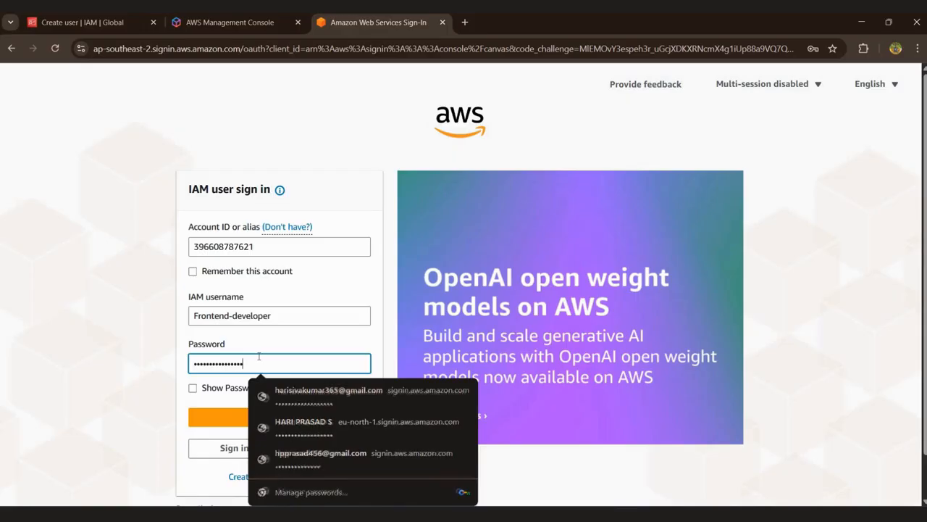
{"action": "type", "text": "•••"}
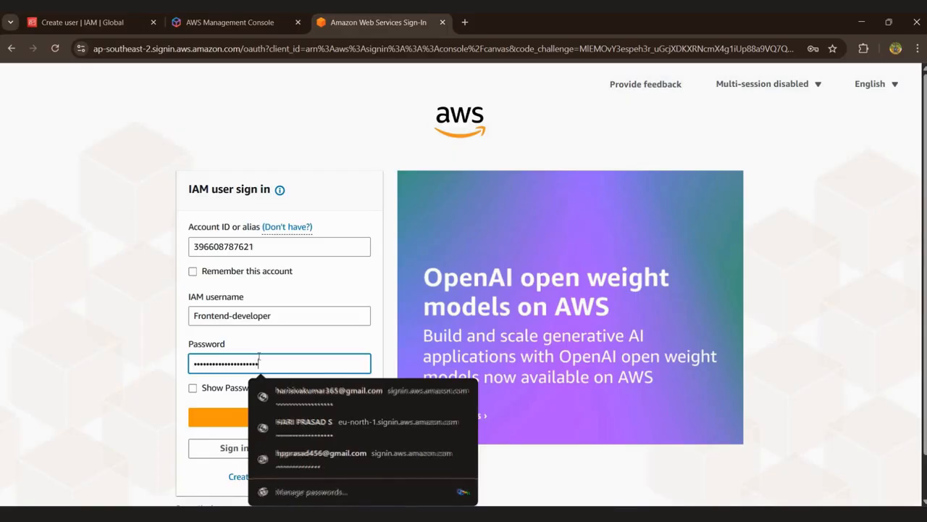
{"action": "left_click", "coordinate": [193, 389]}
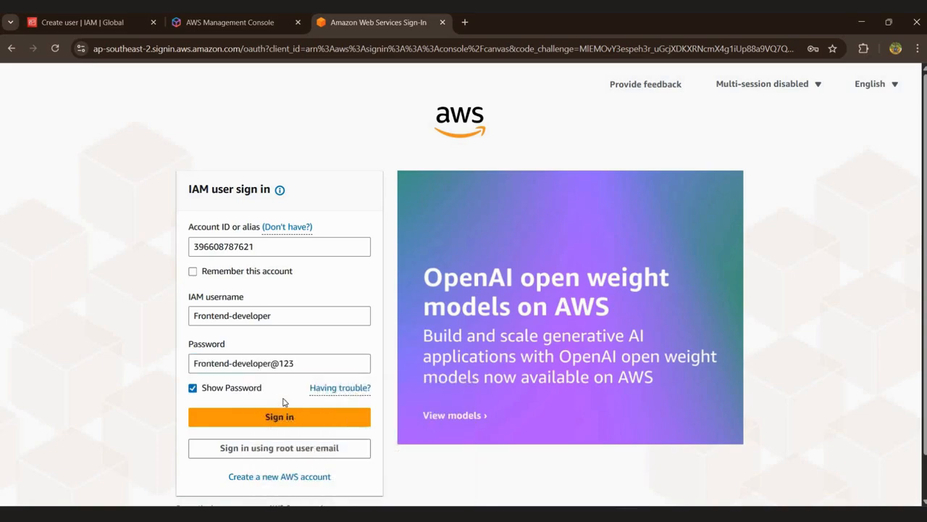
{"action": "scroll", "coordinate": [270, 394], "scroll_direction": "down", "scroll_amount": 1}
{"action": "left_click", "coordinate": [270, 392]}
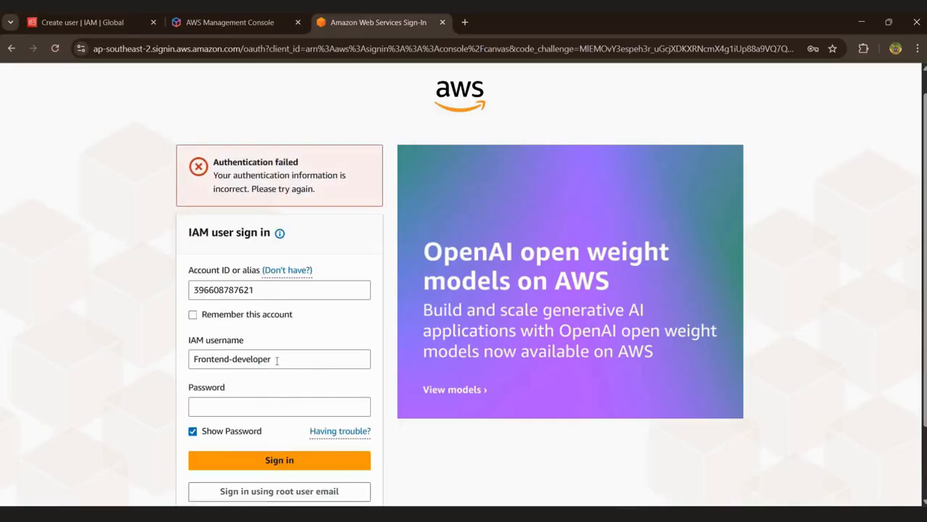
Re-enter the password and resubmit the sign-in
{"action": "left_click", "coordinate": [276, 360]}
{"action": "left_click", "coordinate": [223, 405]}
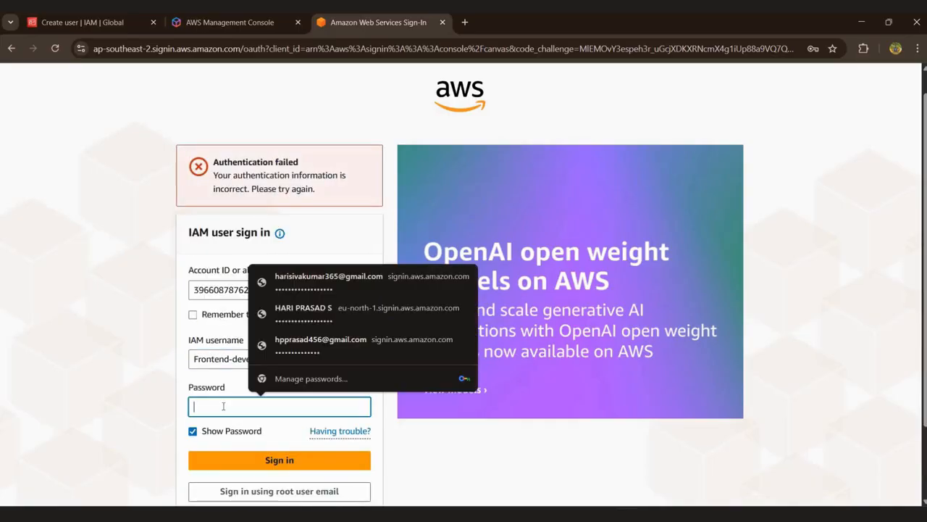
{"action": "type", "text": "Fr"}
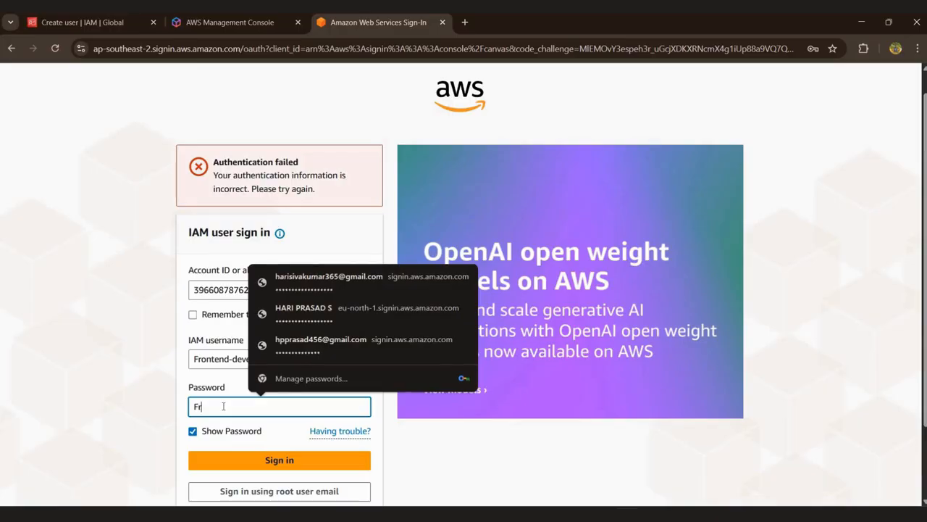
{"action": "type", "text": "onte"}
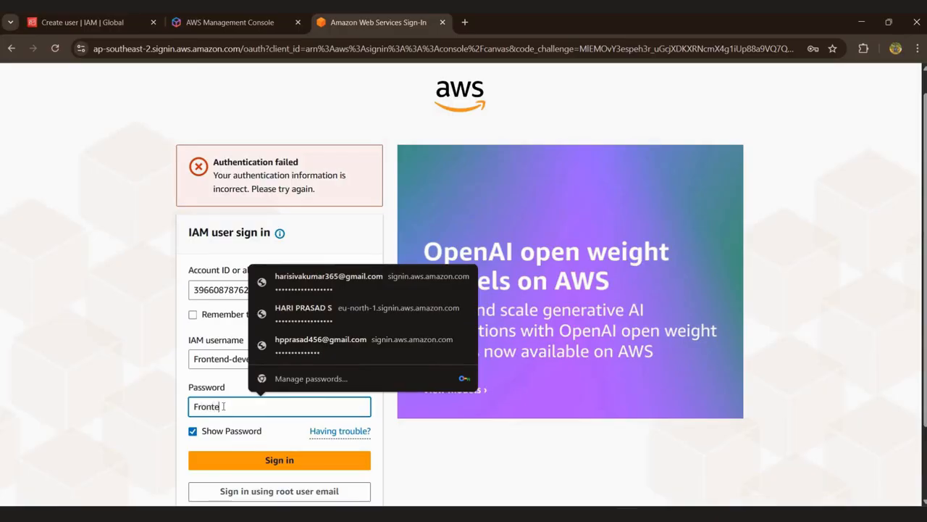
{"action": "type", "text": "nd-developer"}
{"action": "left_click", "coordinate": [284, 464]}
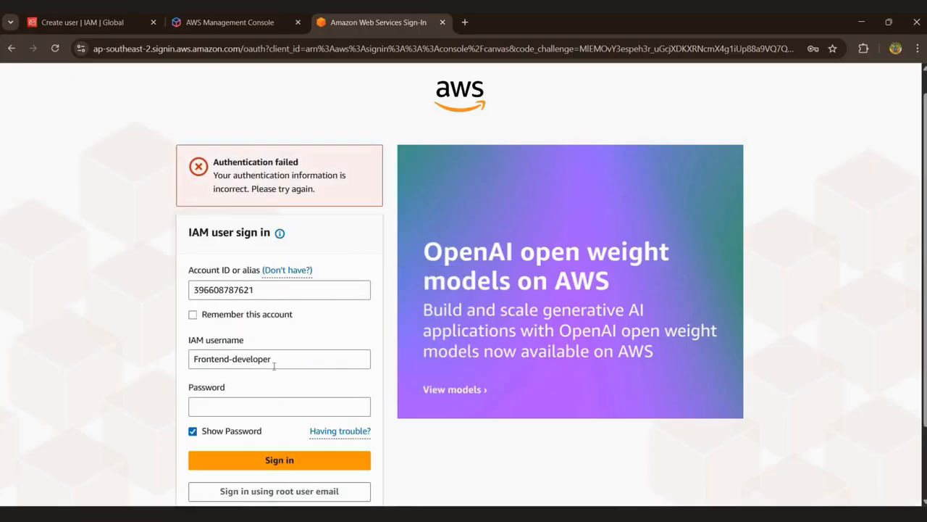
Change the username to Frontend-developer-1, retype the password, and submit again
{"action": "left_click", "coordinate": [274, 366]}
{"action": "type", "text": "-1"}
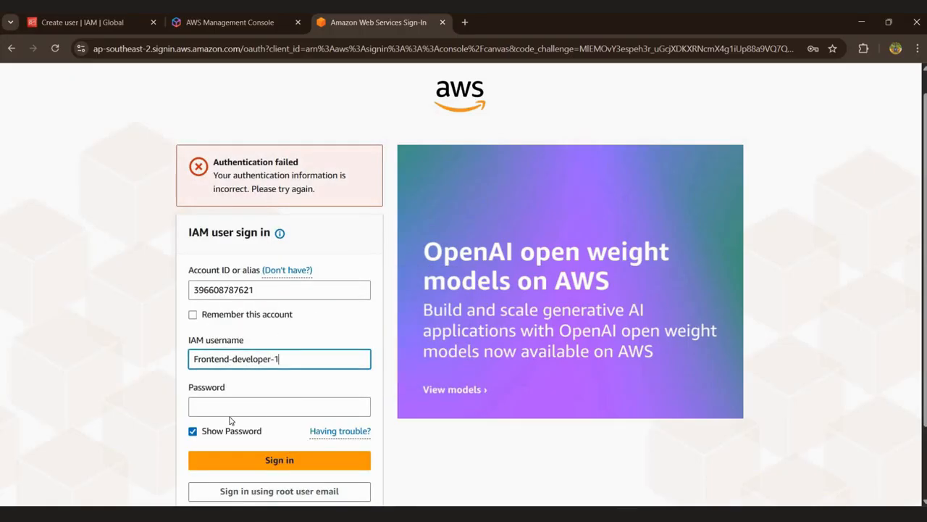
{"action": "left_click", "coordinate": [236, 410]}
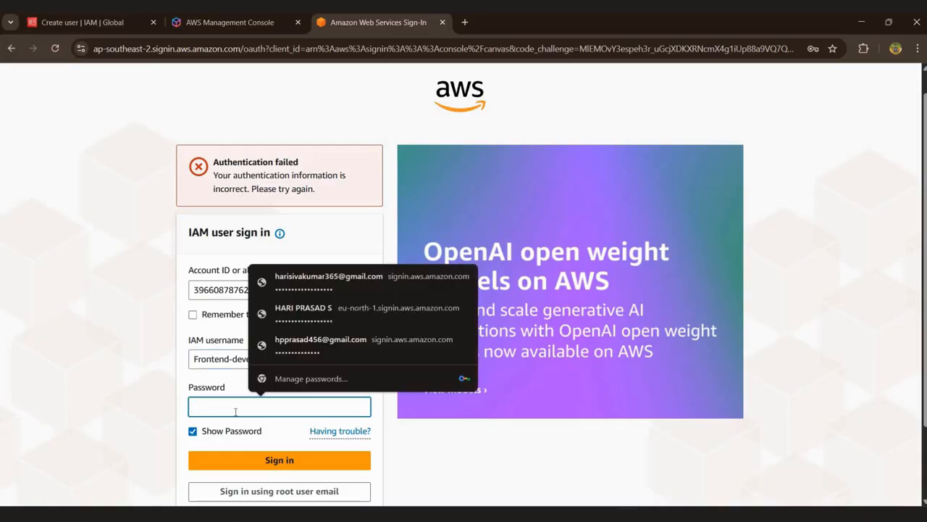
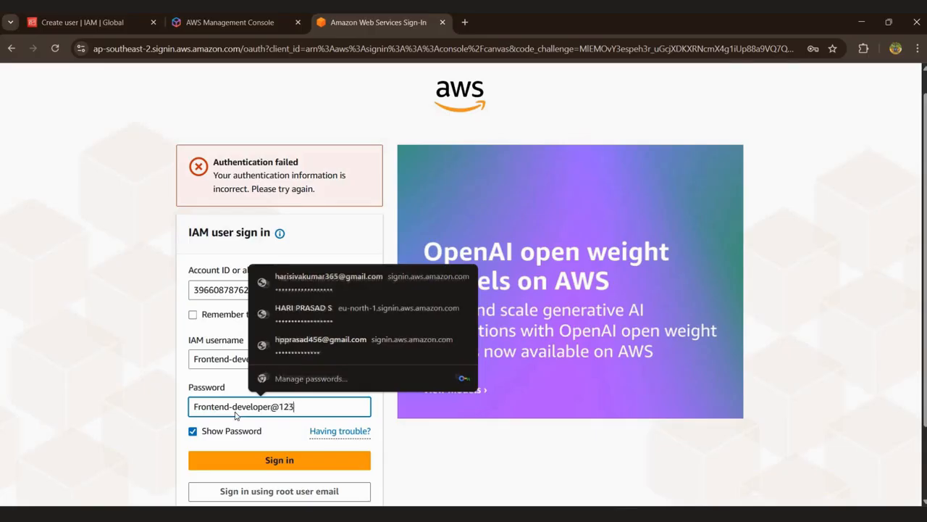
{"action": "key", "text": "Return"}
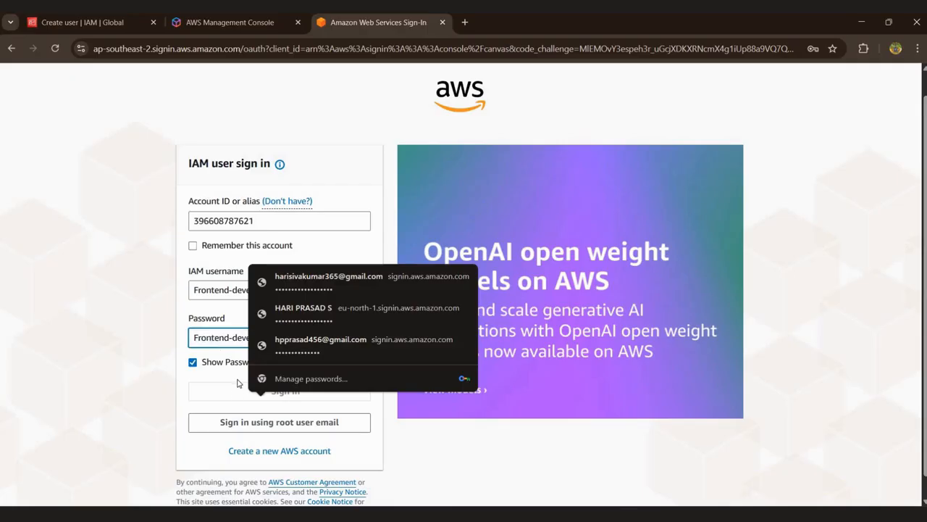
Retry the sign-in with a different password
{"action": "left_click", "coordinate": [629, 461]}
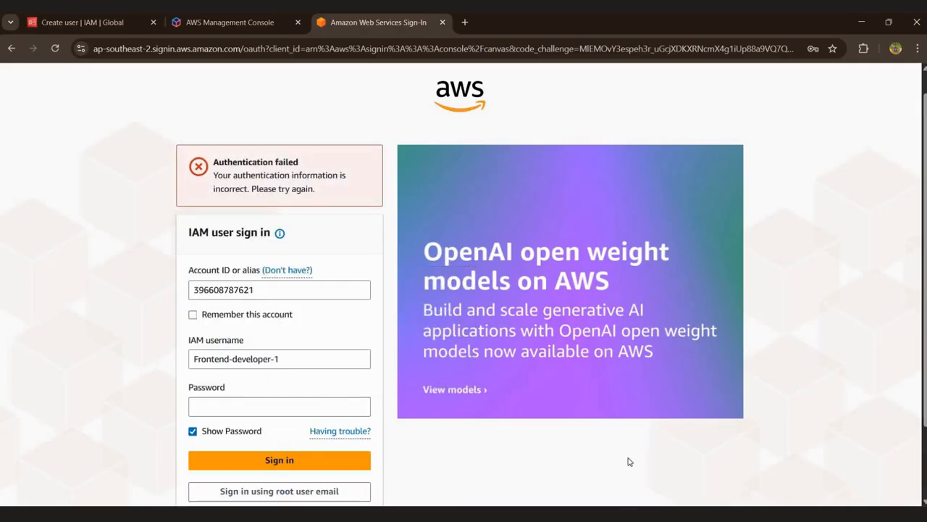
{"action": "left_click", "coordinate": [303, 408]}
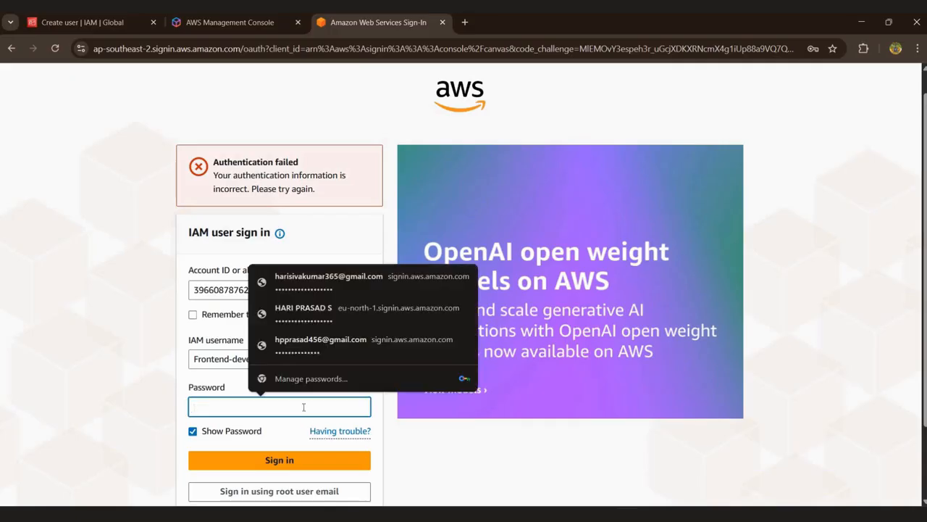
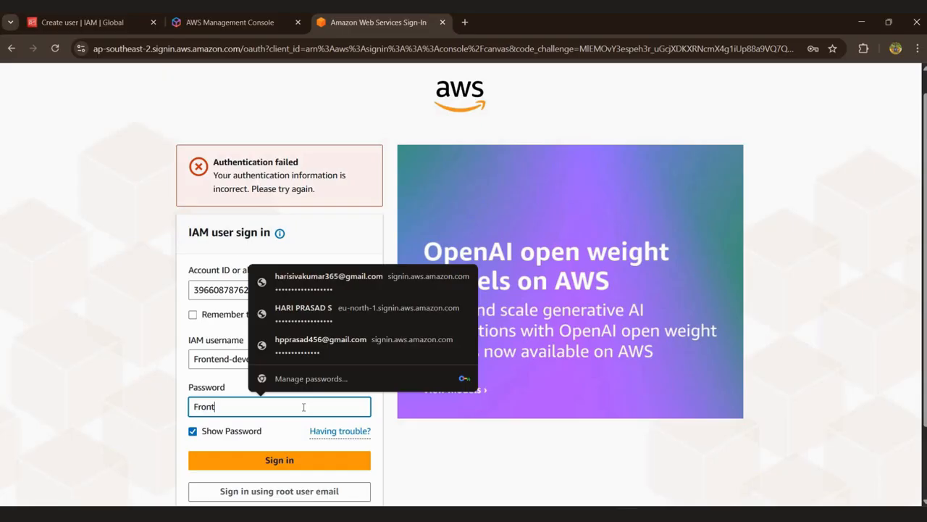
{"action": "left_click", "coordinate": [275, 461]}
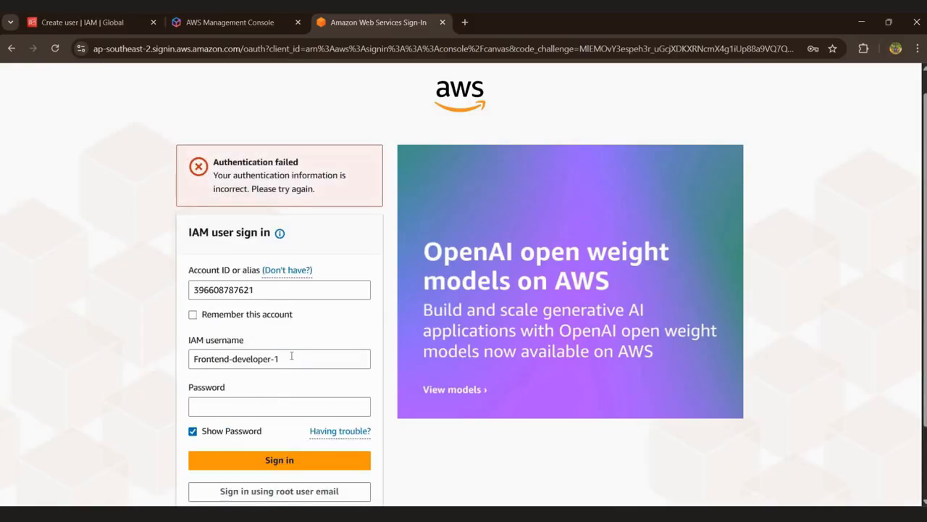
Change the username to Frontend-developers, re-enter the password, and submit
{"action": "left_click", "coordinate": [291, 355]}
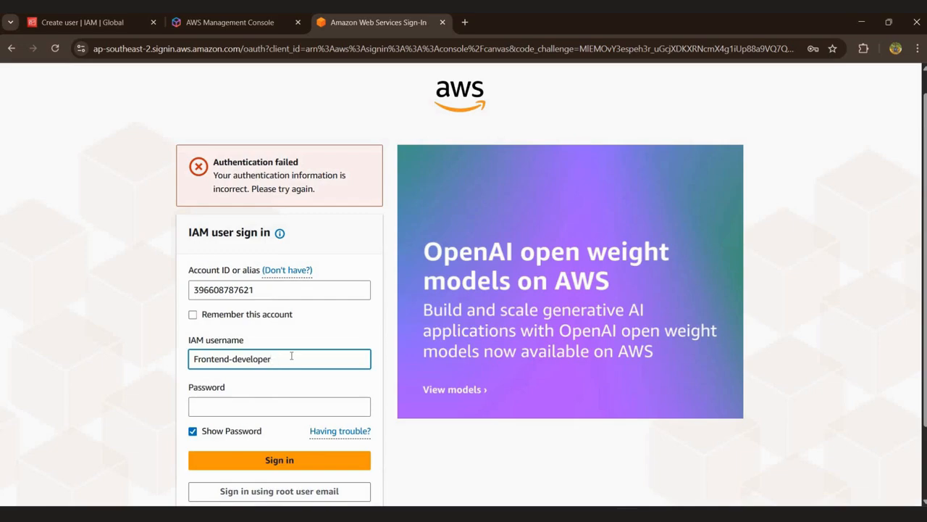
{"action": "type", "text": "s"}
{"action": "left_click", "coordinate": [221, 408]}
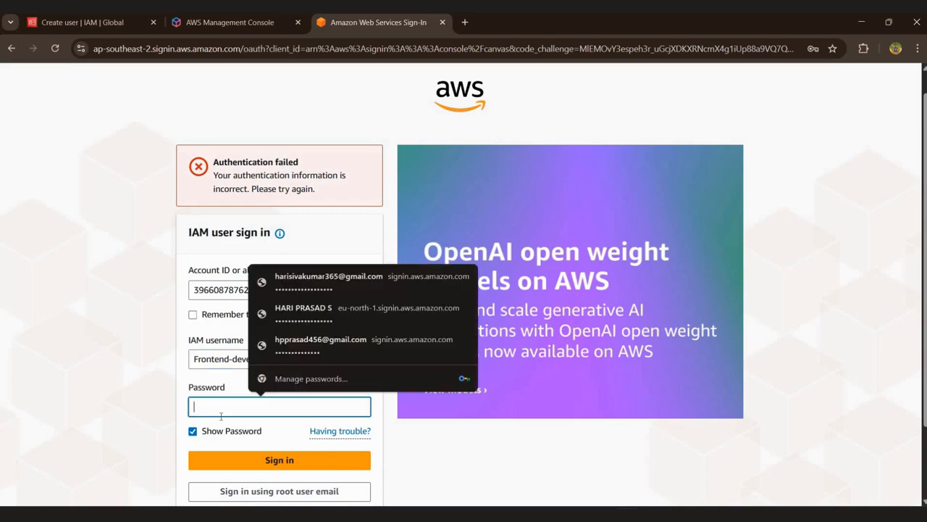
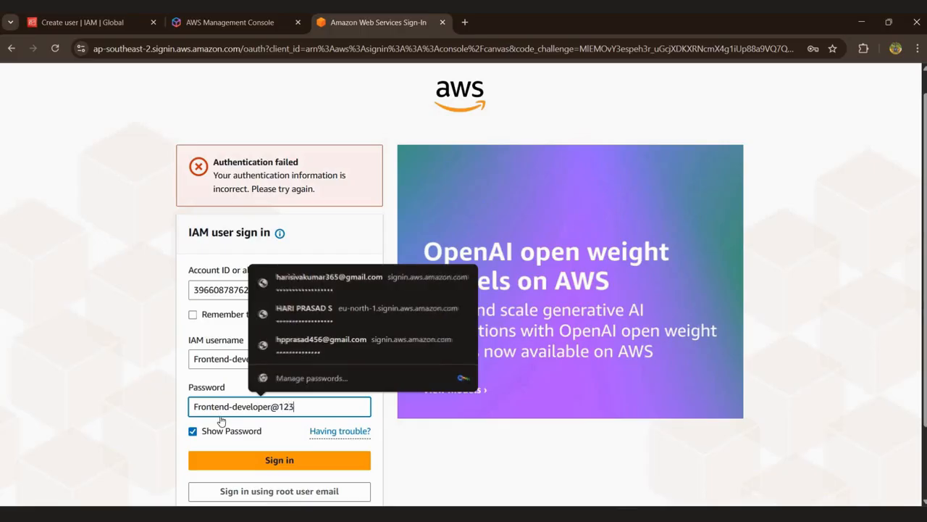
{"action": "key", "text": "Return"}
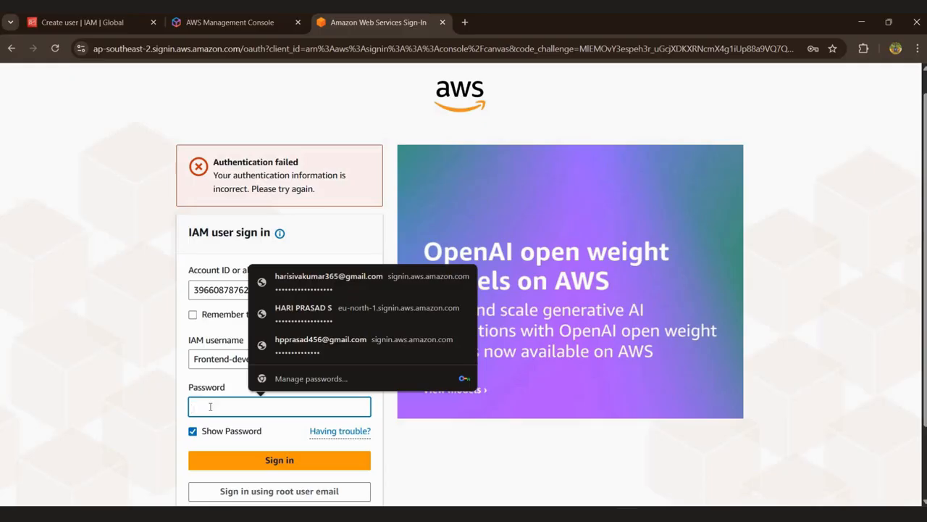
Retype the password and submit the sign-in once more
{"action": "type", "text": "Front"}
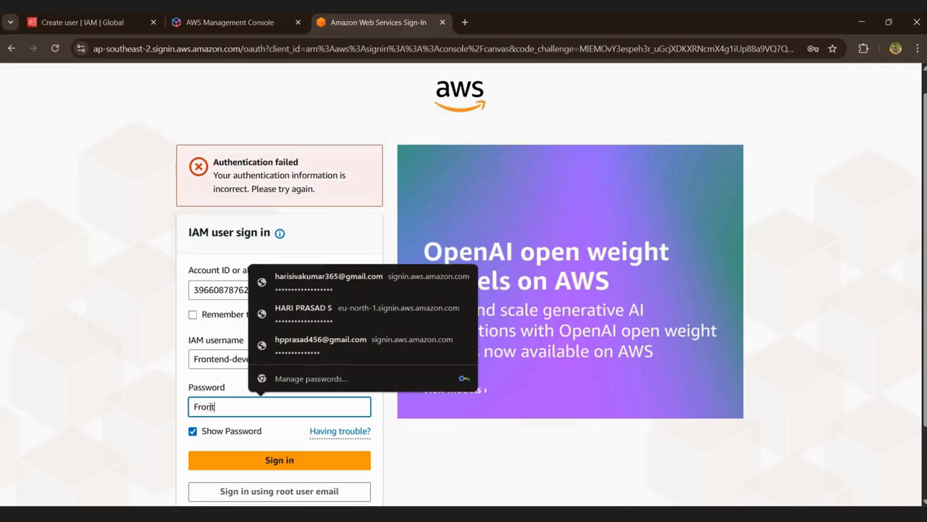
{"action": "type", "text": "end"}
{"action": "key", "text": "BackSpace"}
{"action": "key", "text": "BackSpace"}
{"action": "key", "text": "BackSpace"}
{"action": "key", "text": "BackSpace"}
{"action": "key", "text": "BackSpace"}
{"action": "key", "text": "BackSpace"}
{"action": "key", "text": "BackSpace"}
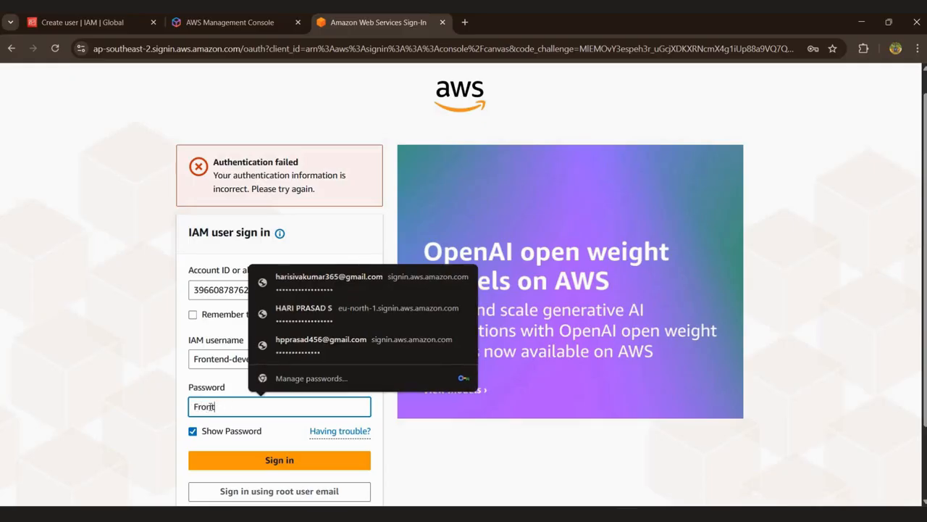
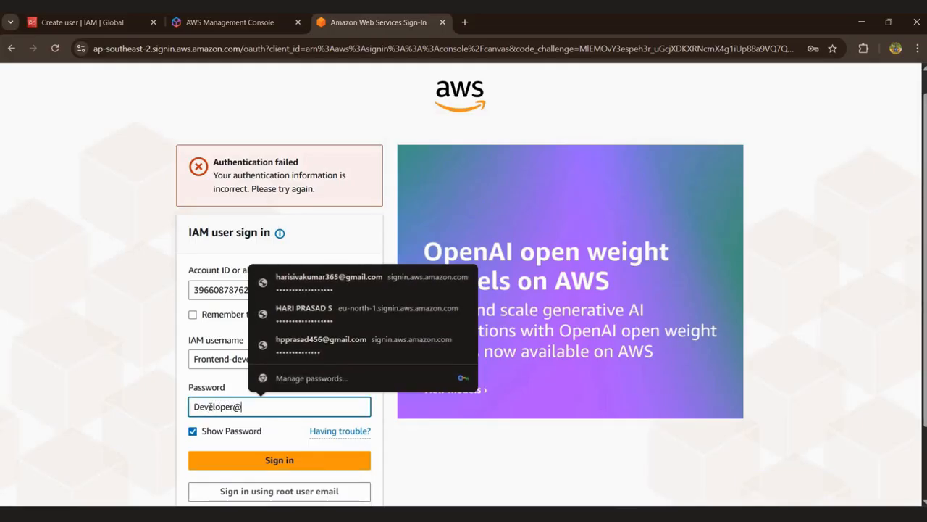
{"action": "left_click", "coordinate": [266, 470]}
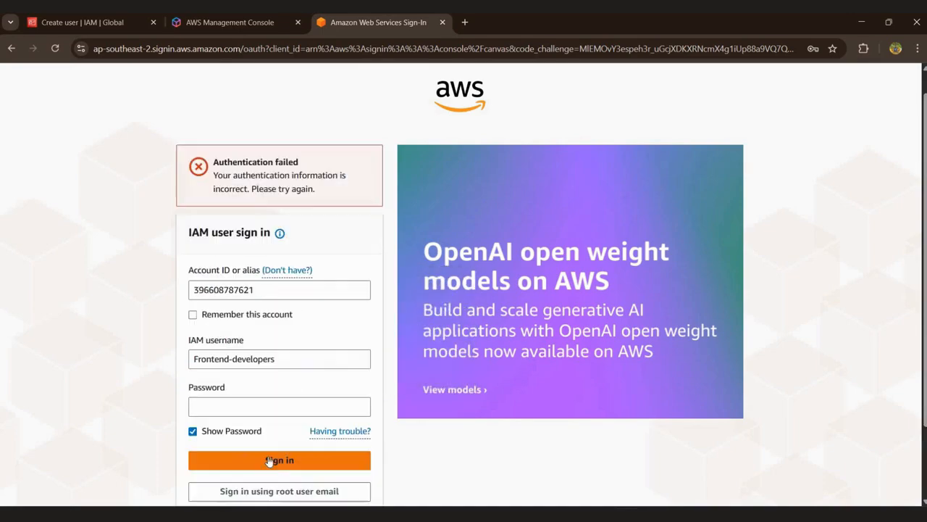
Remove the trailing 's' from the username, re-enter the password, and resubmit
{"action": "left_click", "coordinate": [288, 364]}
{"action": "key", "text": "BackSpace"}
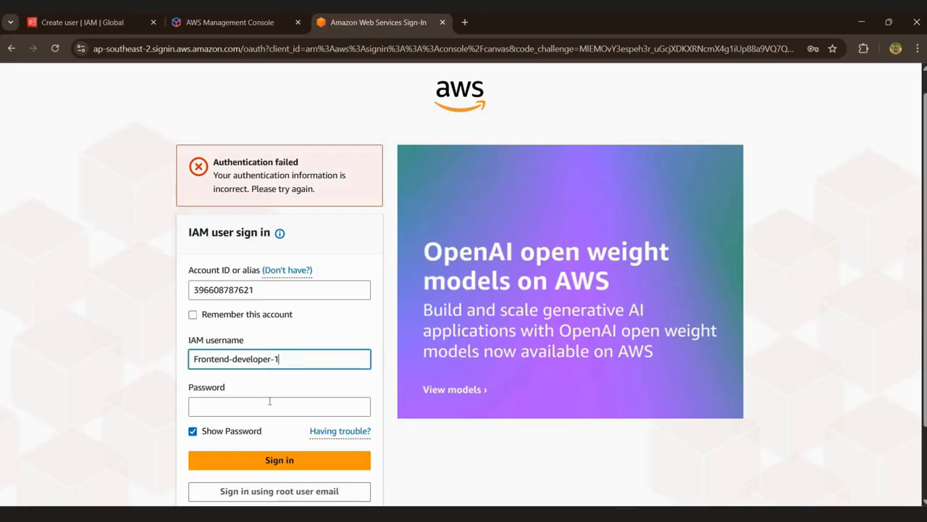
{"action": "left_click", "coordinate": [259, 408]}
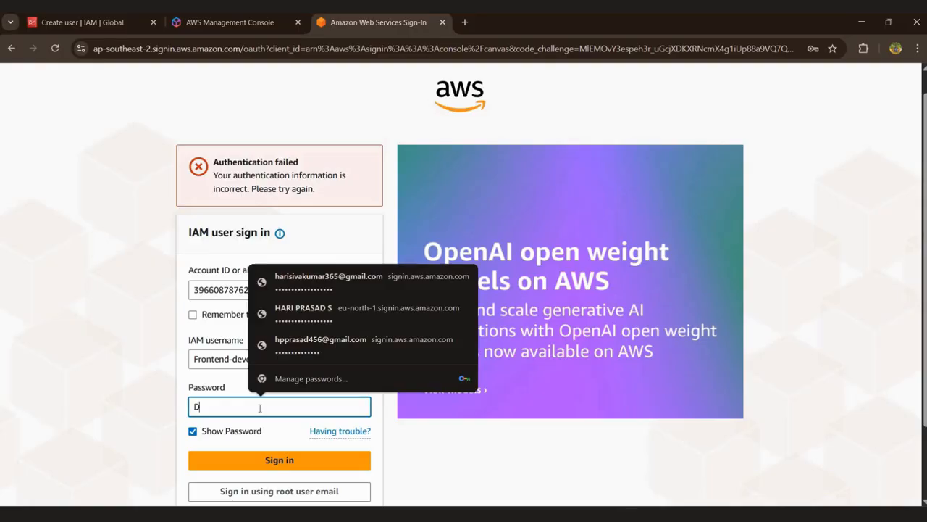
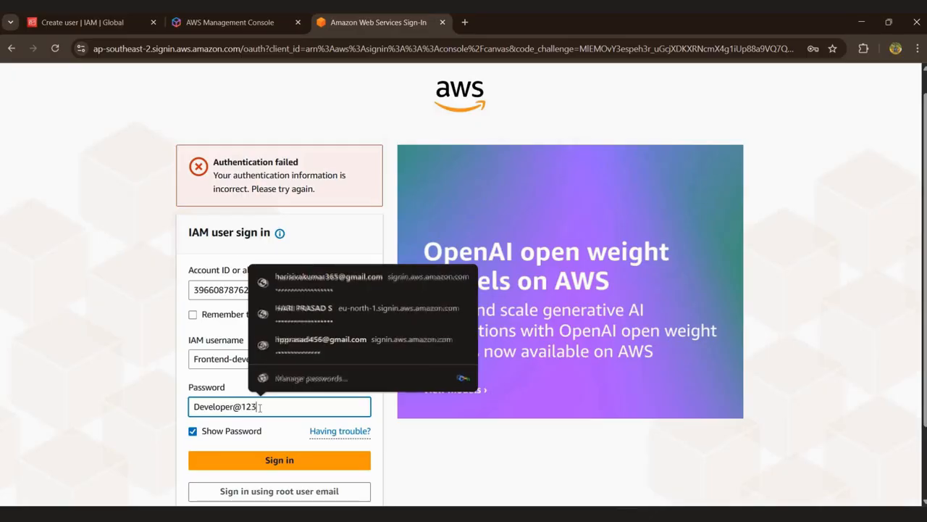
{"action": "left_click", "coordinate": [260, 459]}
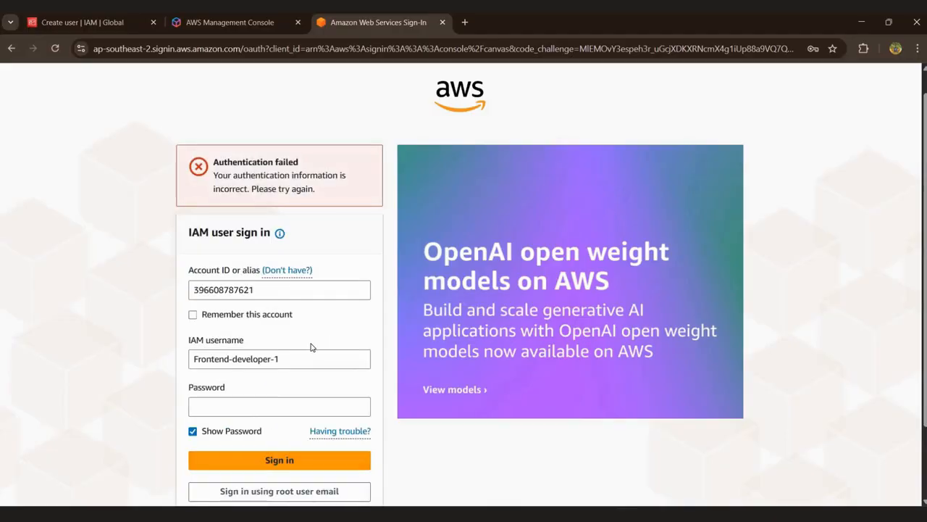
Check the user-creation tab, return to sign-in, and clear a mistyped password
{"action": "left_click", "coordinate": [300, 355]}
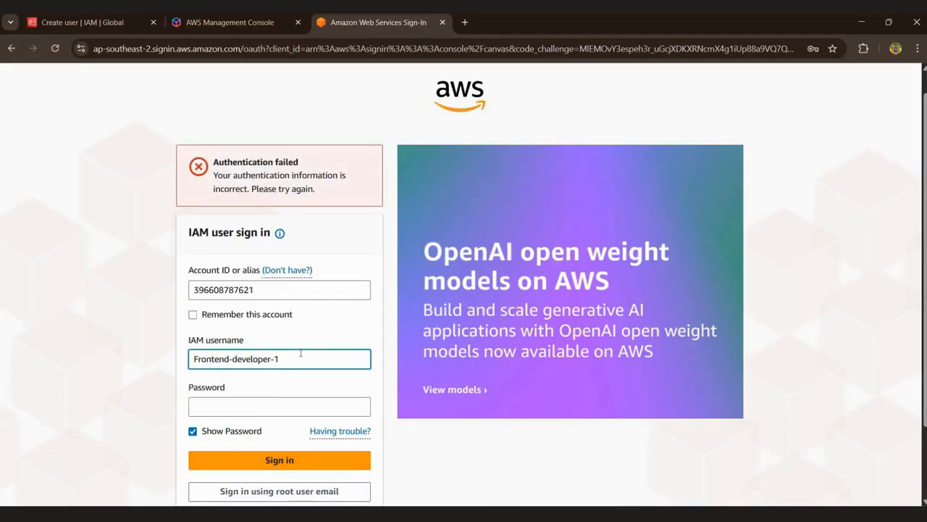
{"action": "left_click", "coordinate": [108, 22]}
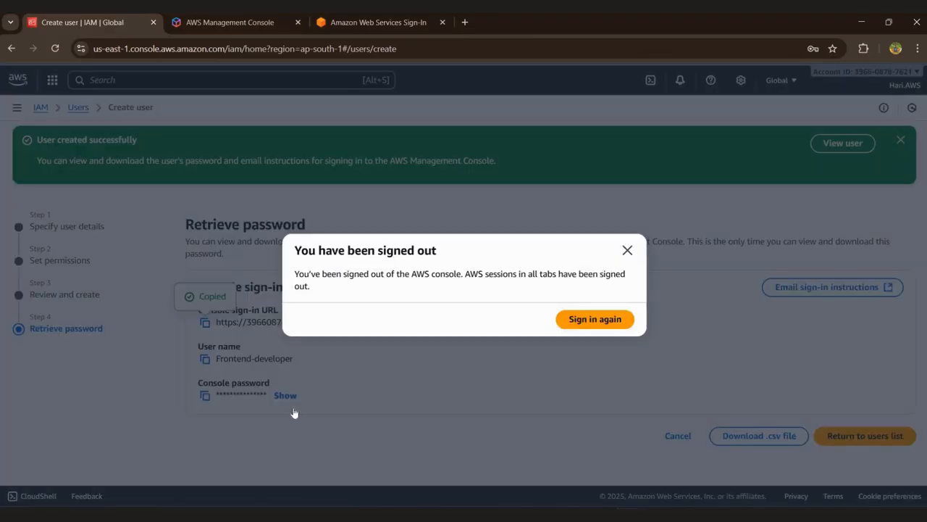
{"action": "left_click", "coordinate": [418, 26]}
{"action": "left_click", "coordinate": [234, 402]}
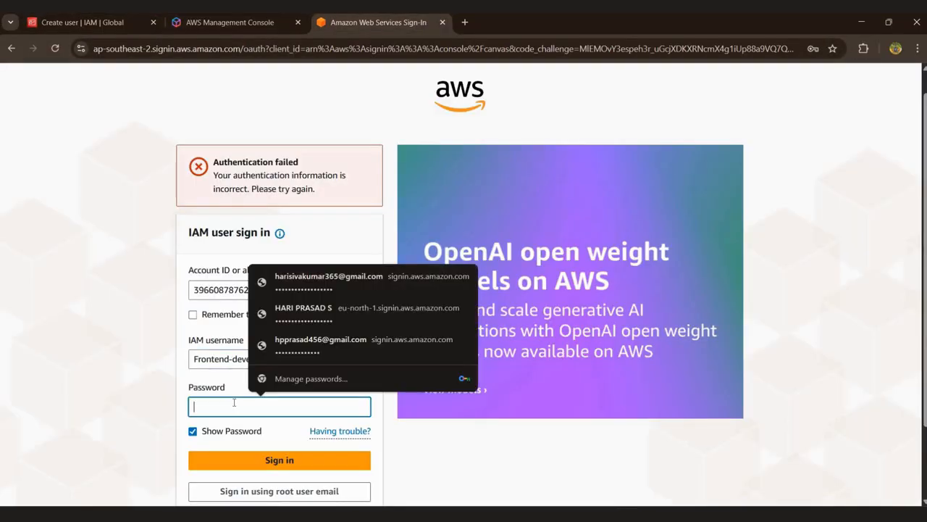
{"action": "type", "text": "Frontend-deve"}
{"action": "key", "text": "BackSpace"}
{"action": "key", "text": "BackSpace"}
{"action": "key", "text": "BackSpace"}
{"action": "key", "text": "BackSpace"}
{"action": "key", "text": "BackSpace"}
{"action": "key", "text": "BackSpace"}
{"action": "key", "text": "BackSpace"}
{"action": "key", "text": "BackSpace"}
{"action": "key", "text": "BackSpace"}
{"action": "key", "text": "BackSpace"}
{"action": "key", "text": "BackSpace"}
{"action": "key", "text": "BackSpace"}
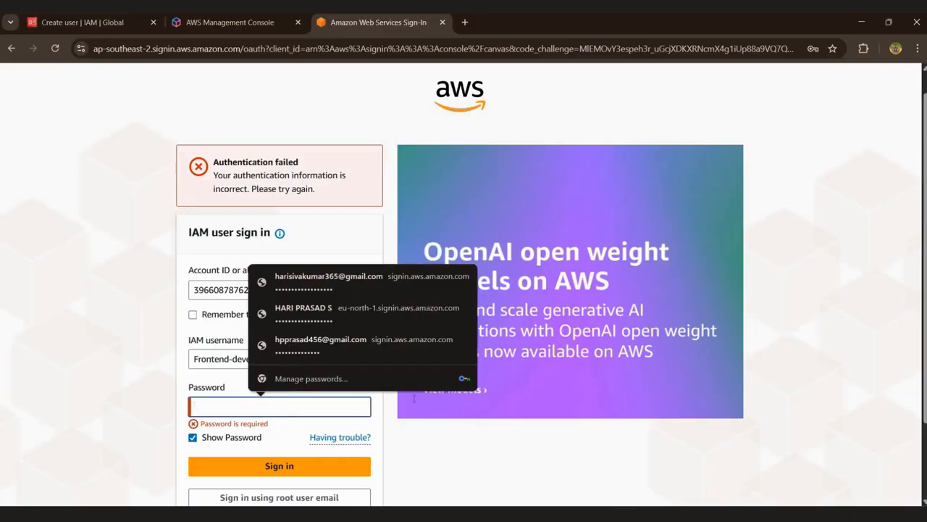
Retry as Frontend-developers with a freshly typed password, then close the failed sign-in tab
{"action": "left_click", "coordinate": [293, 360]}
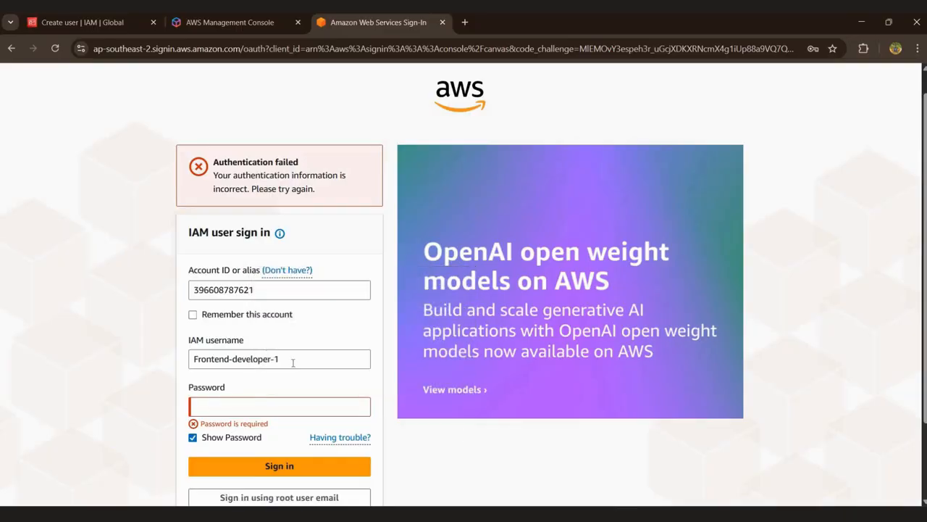
{"action": "left_click", "coordinate": [292, 362]}
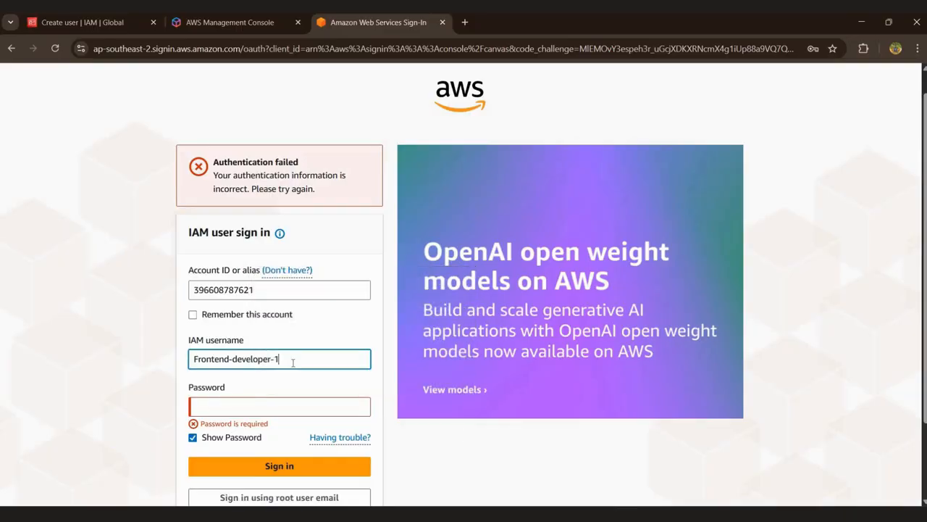
{"action": "left_click", "coordinate": [237, 407]}
{"action": "type", "text": "D"}
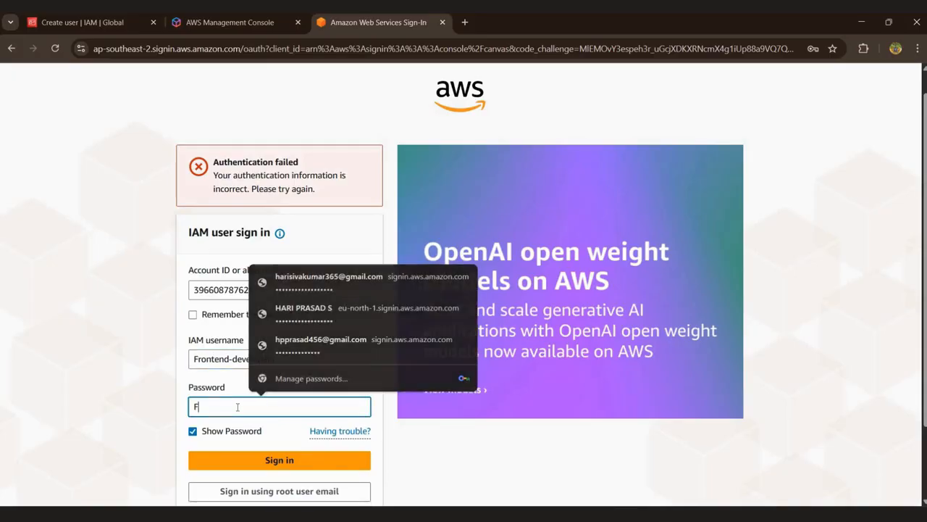
{"action": "key", "text": "BackSpace"}
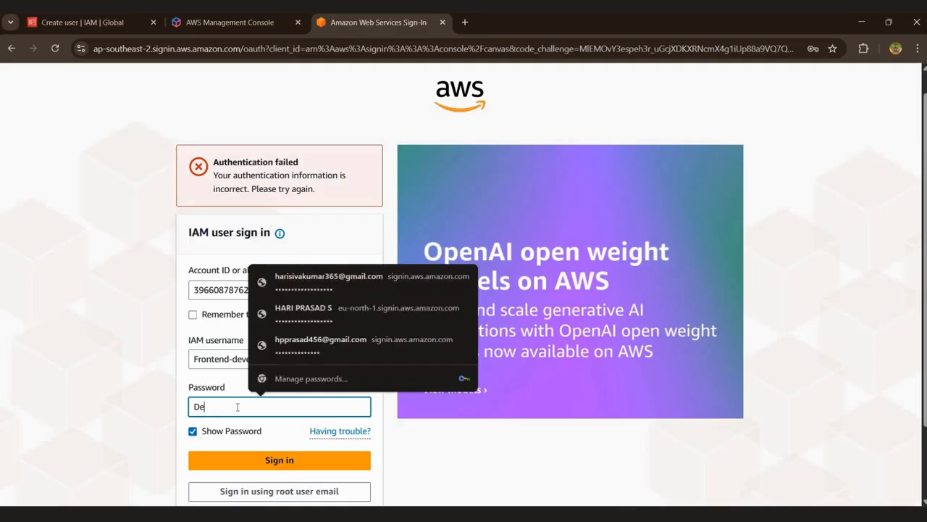
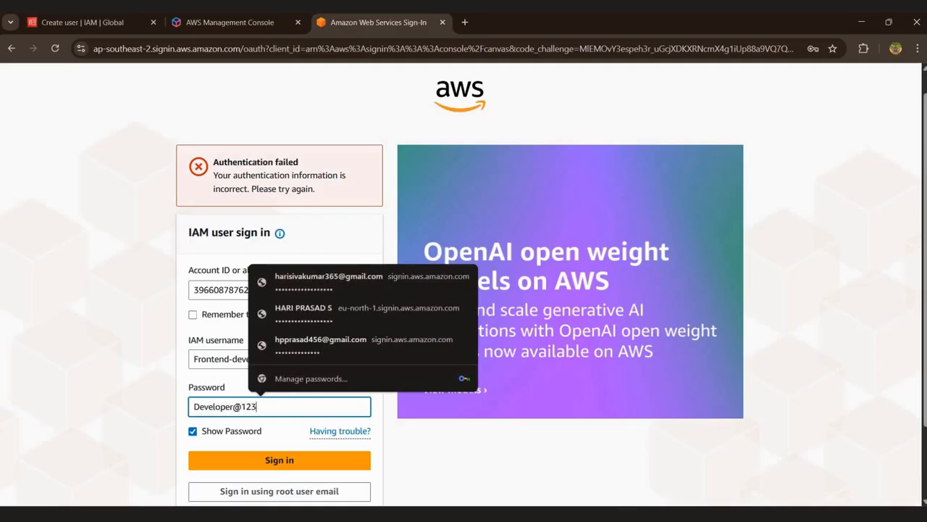
{"action": "left_click", "coordinate": [260, 468]}
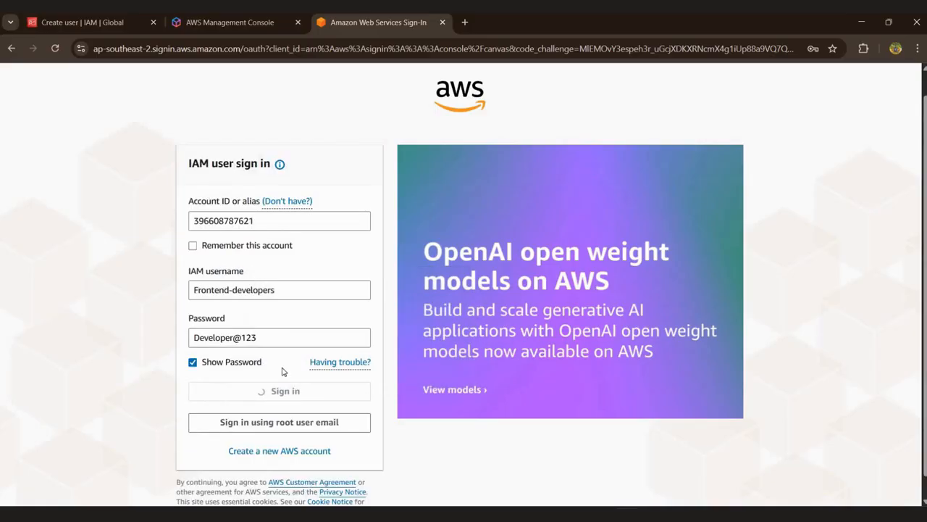
{"action": "left_click", "coordinate": [442, 23]}
Return to the signed-out console, reload sign-in, and choose root user email sign-in
{"action": "left_click", "coordinate": [109, 22]}
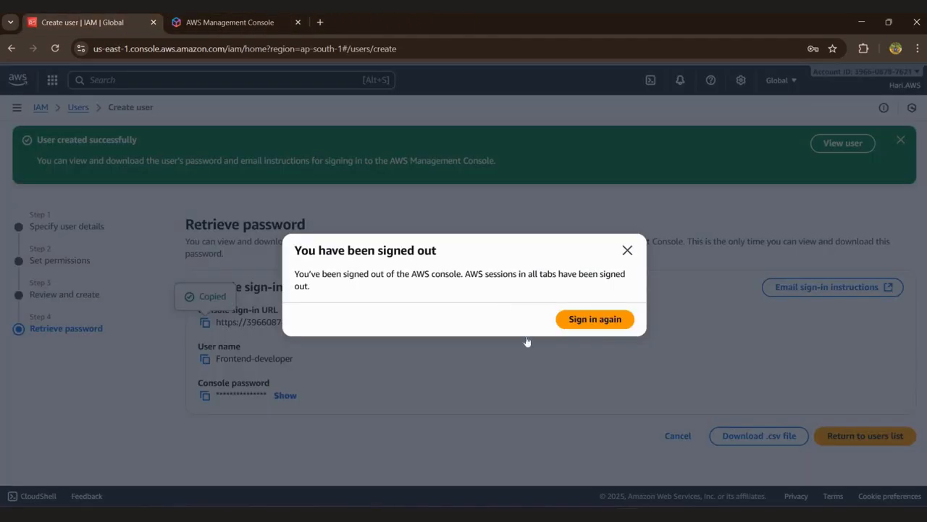
{"action": "left_click", "coordinate": [579, 319]}
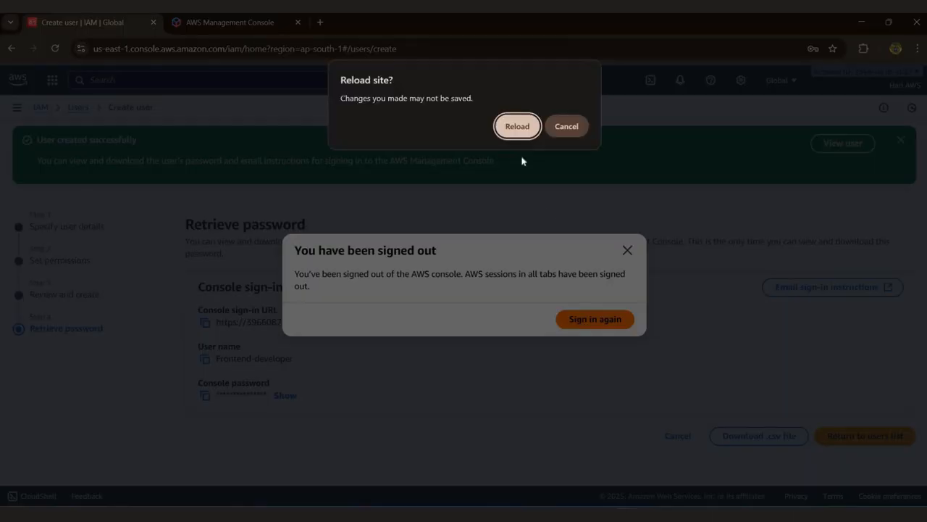
{"action": "left_click", "coordinate": [516, 136]}
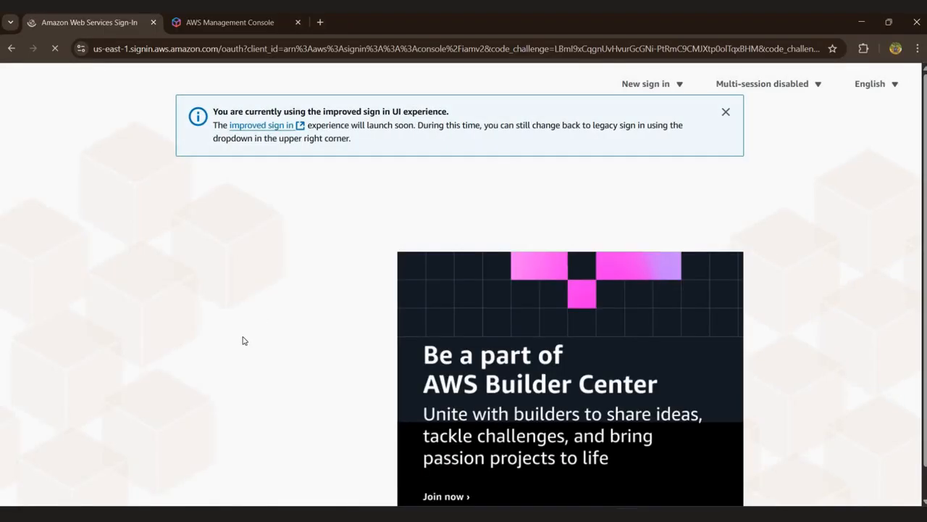
{"action": "left_click", "coordinate": [239, 397]}
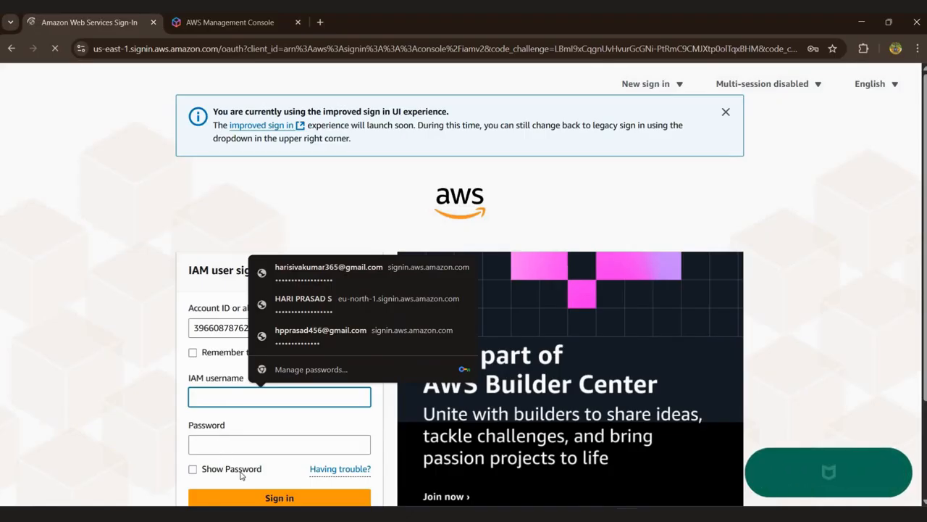
{"action": "scroll", "coordinate": [250, 463], "scroll_direction": "down", "scroll_amount": 1}
{"action": "left_click", "coordinate": [263, 449]}
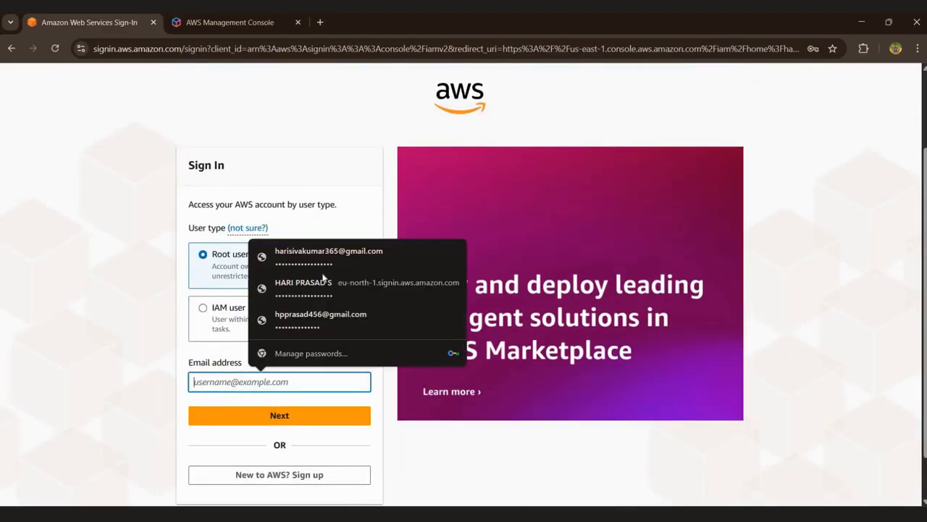
Fill in the saved root account email and password and submit them
{"action": "left_click", "coordinate": [324, 281]}
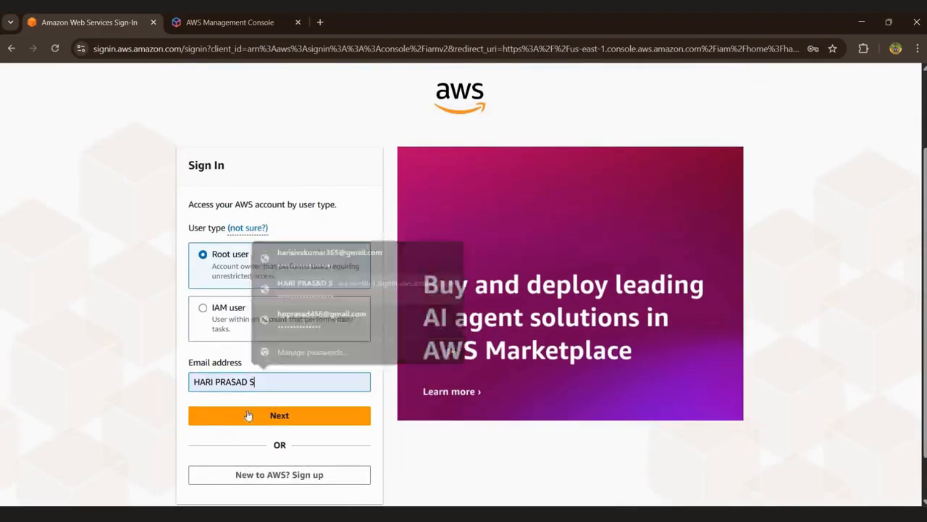
{"action": "left_click", "coordinate": [340, 253]}
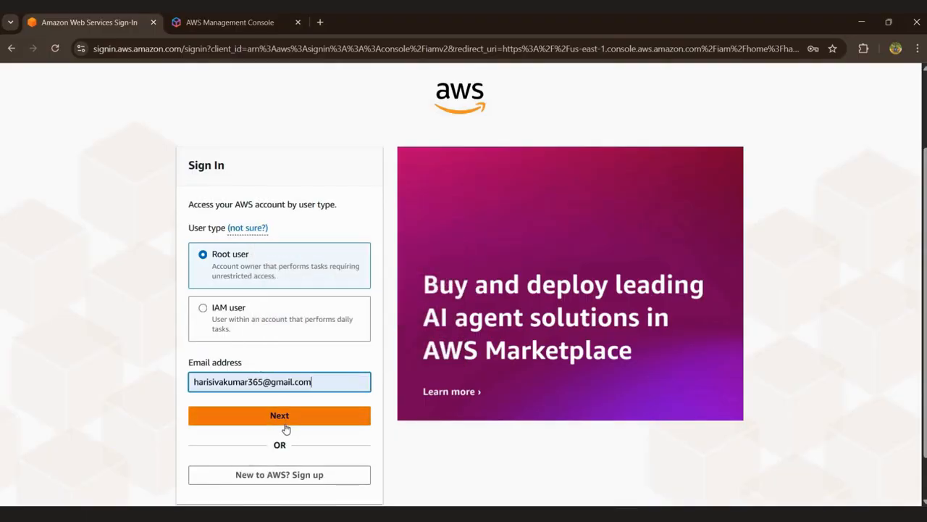
{"action": "left_click", "coordinate": [285, 424]}
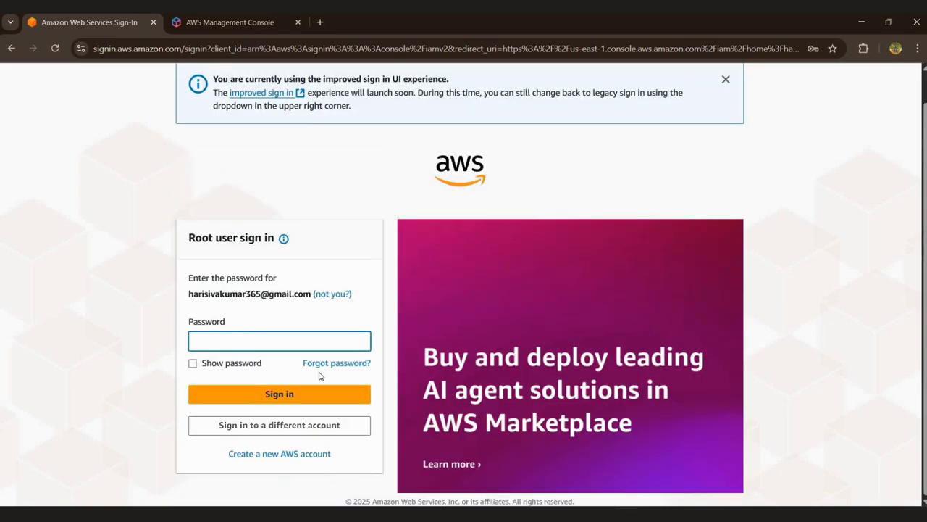
{"action": "left_click", "coordinate": [304, 381]}
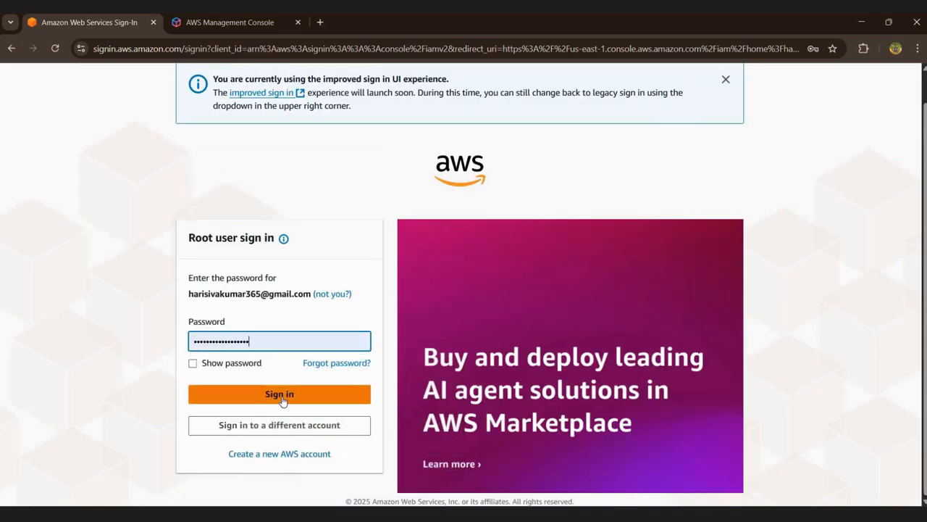
{"action": "left_click", "coordinate": [282, 400]}
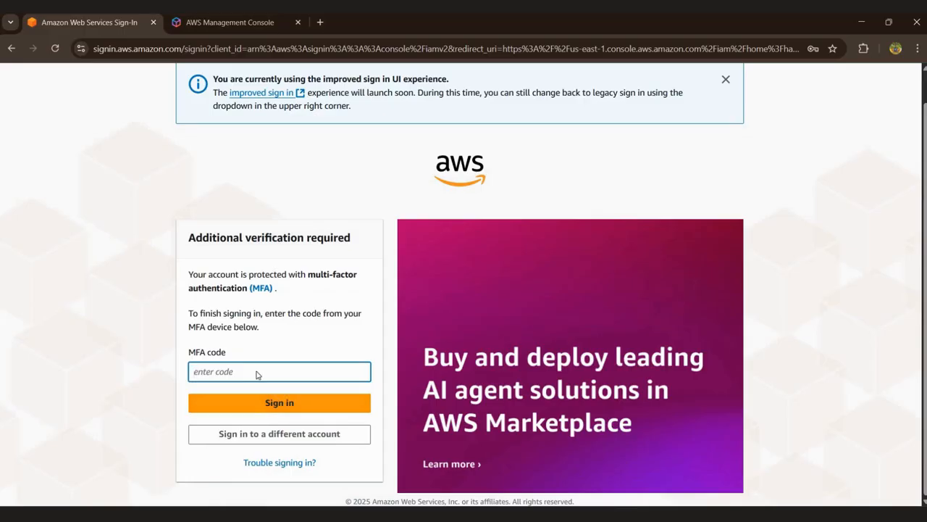
Enter the MFA verification code to finish signing in as root
{"action": "scroll", "coordinate": [257, 371], "scroll_direction": "up", "scroll_amount": 1}
{"action": "scroll", "coordinate": [257, 371], "scroll_direction": "down", "scroll_amount": 1}
{"action": "left_click", "coordinate": [274, 403]}
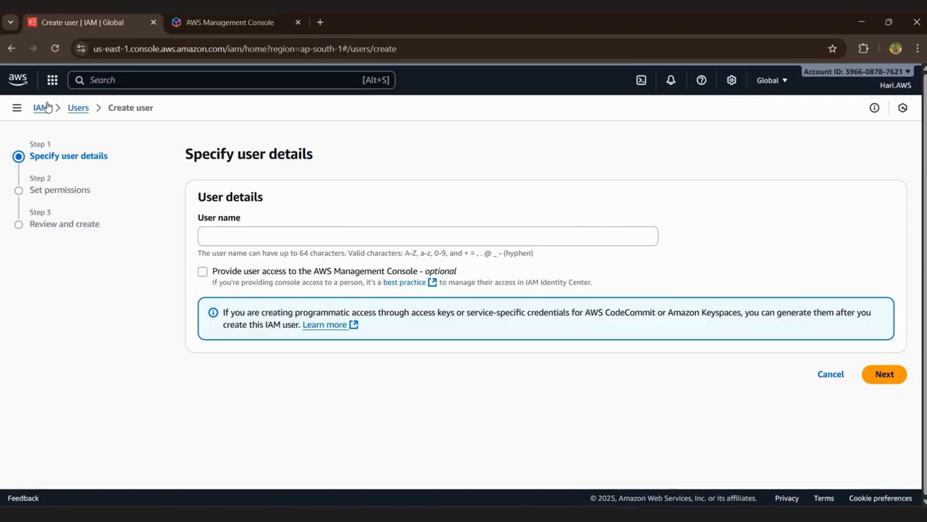
Go from the IAM dashboard to User groups and begin a new group
{"action": "left_click", "coordinate": [41, 107]}
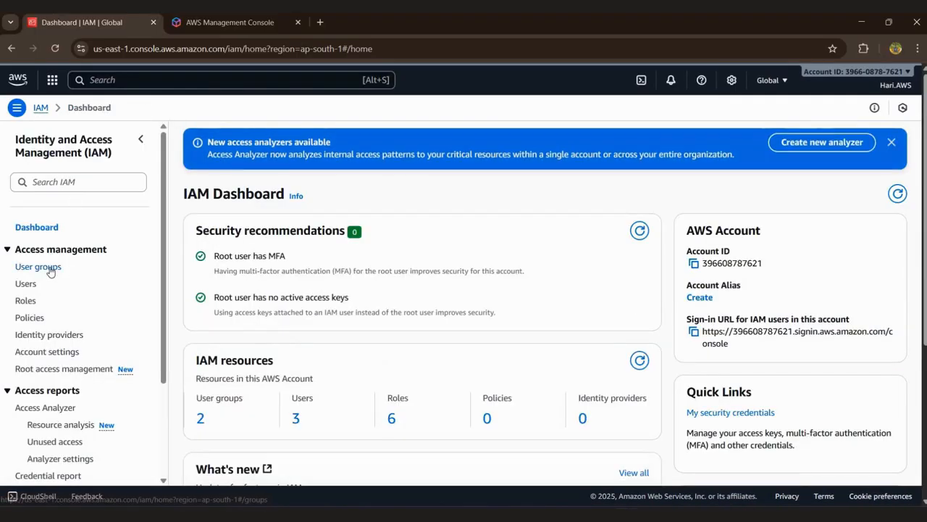
{"action": "left_click", "coordinate": [48, 269]}
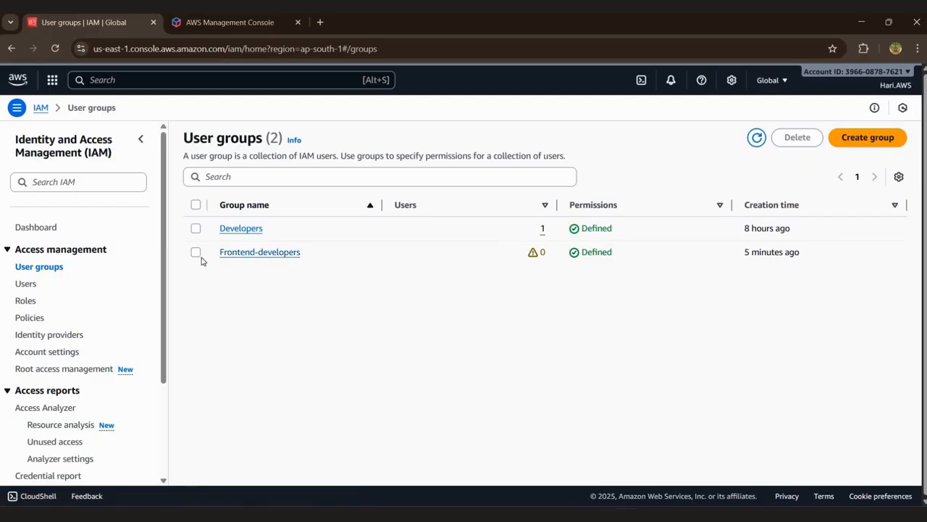
{"action": "left_click", "coordinate": [884, 146]}
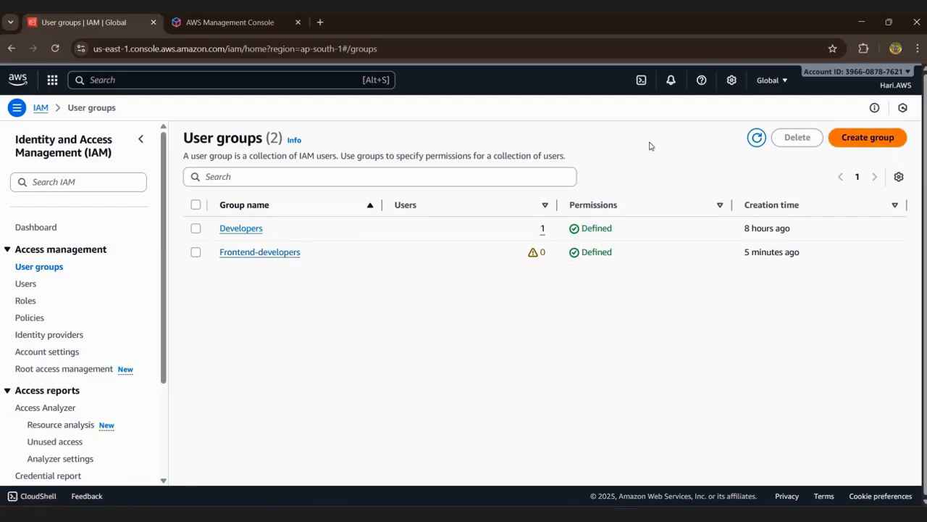
{"action": "left_click", "coordinate": [348, 228]}
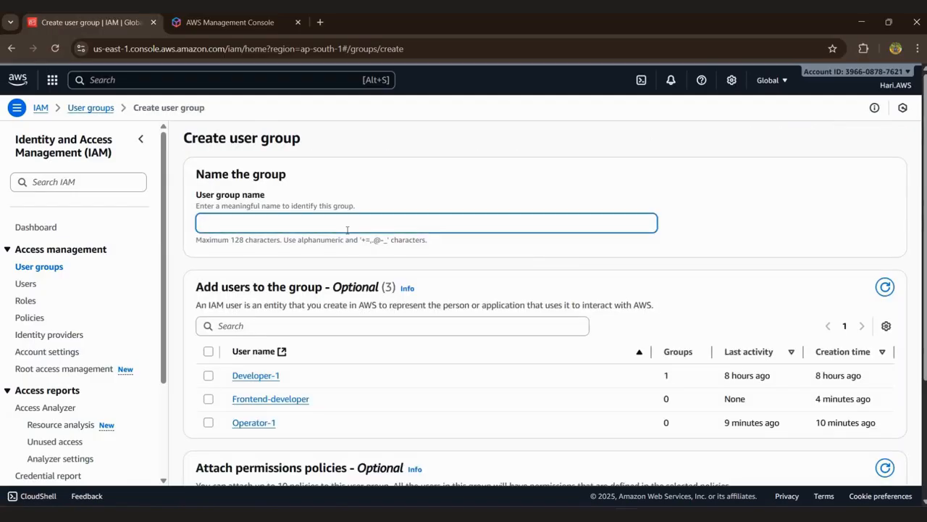
Create group Backend-developers-1 with AmazonS3ReadOnlyAccess, found by searching 's3'
{"action": "type", "text": "Bac"}
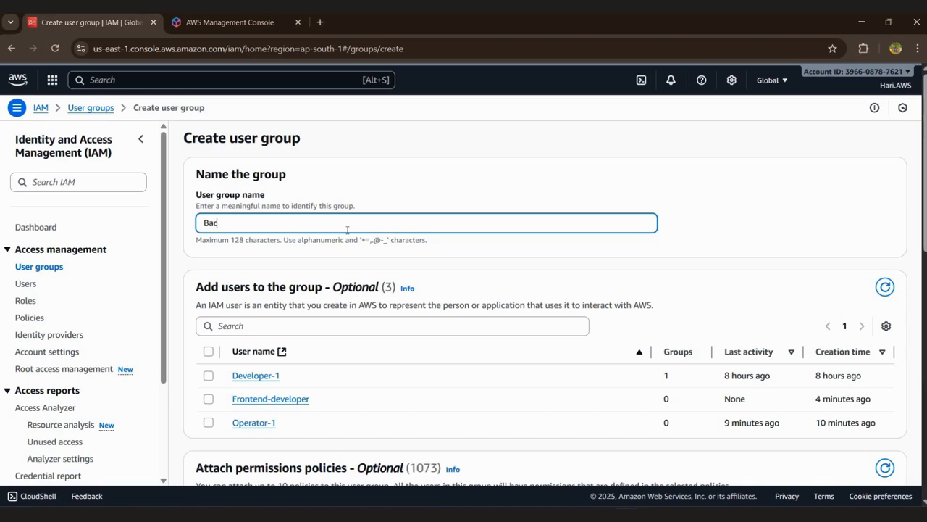
{"action": "type", "text": "kend-developers-1"}
{"action": "scroll", "coordinate": [510, 299], "scroll_direction": "down", "scroll_amount": 3}
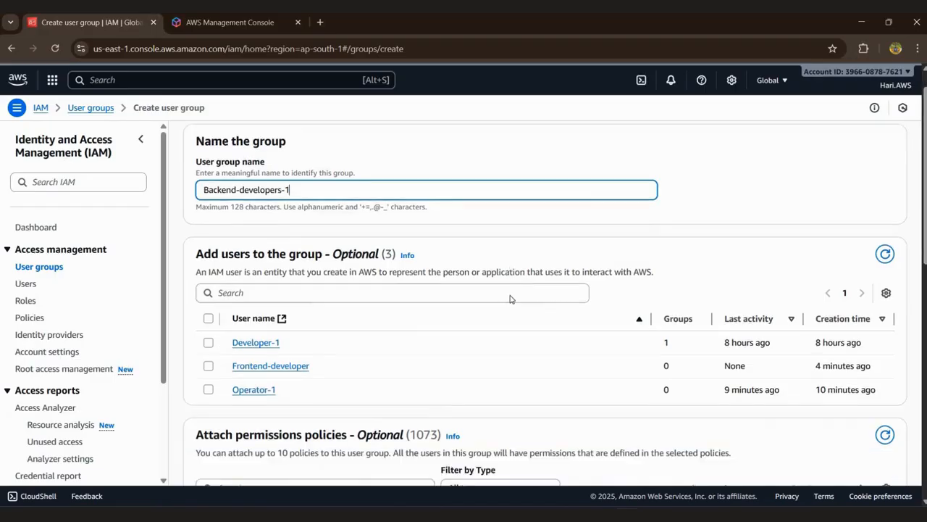
{"action": "scroll", "coordinate": [510, 299], "scroll_direction": "down", "scroll_amount": 3}
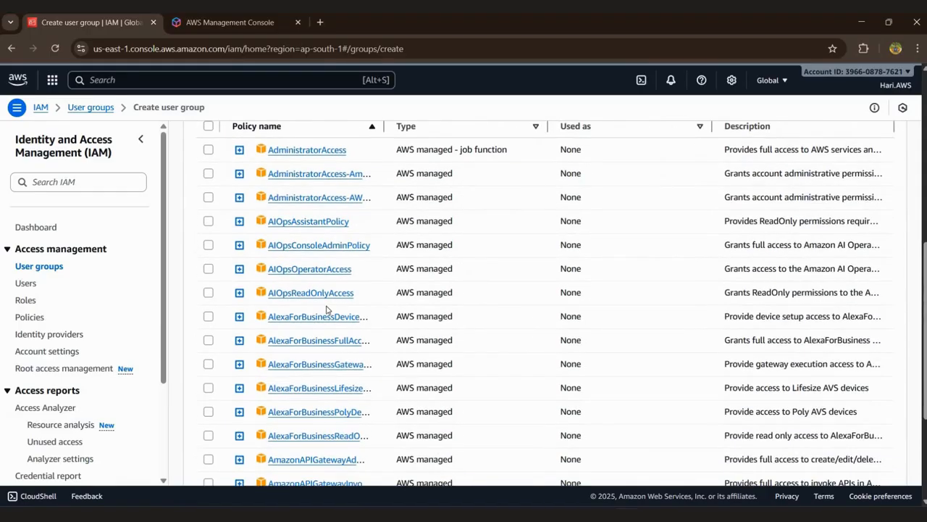
{"action": "scroll", "coordinate": [327, 309], "scroll_direction": "up", "scroll_amount": 2}
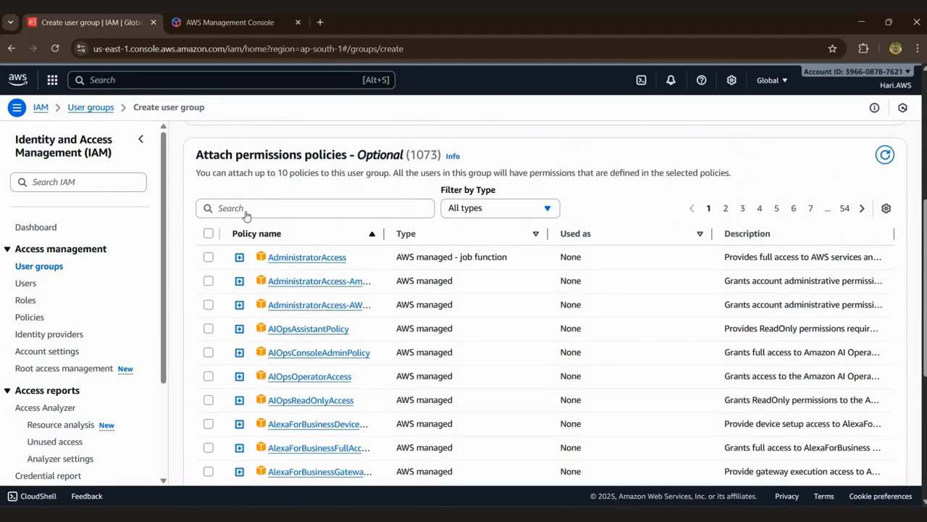
{"action": "scroll", "coordinate": [244, 215], "scroll_direction": "down", "scroll_amount": 1}
{"action": "left_click", "coordinate": [275, 141]}
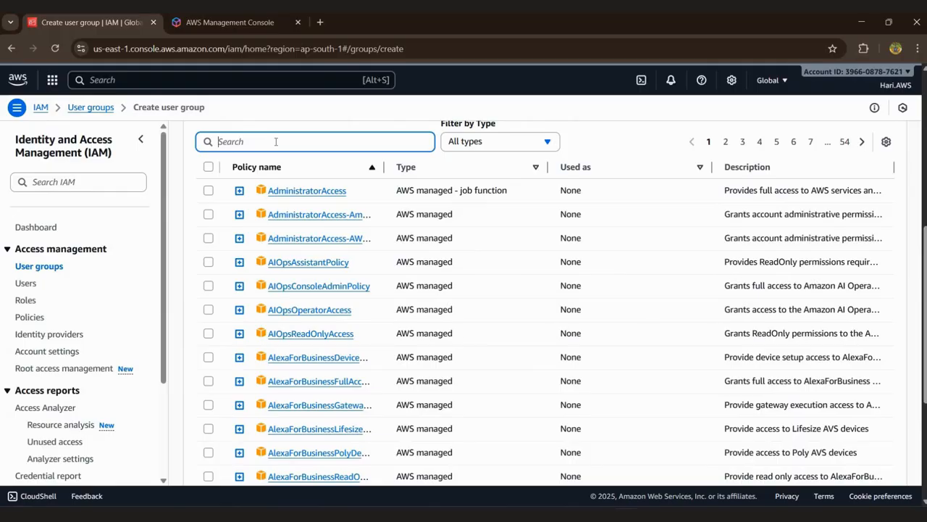
{"action": "type", "text": "s3"}
{"action": "scroll", "coordinate": [265, 251], "scroll_direction": "down", "scroll_amount": 1}
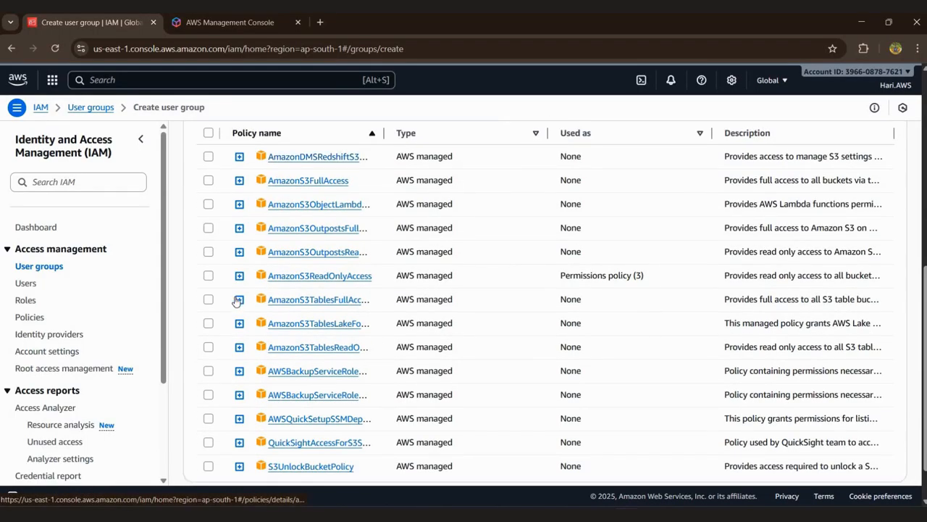
{"action": "left_click", "coordinate": [208, 275]}
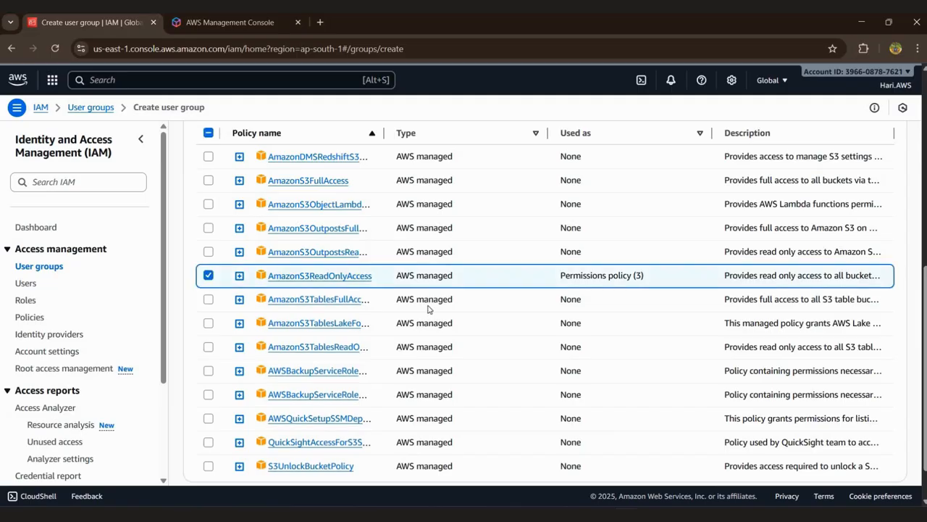
{"action": "scroll", "coordinate": [517, 326], "scroll_direction": "down", "scroll_amount": 2}
{"action": "left_click", "coordinate": [843, 451]}
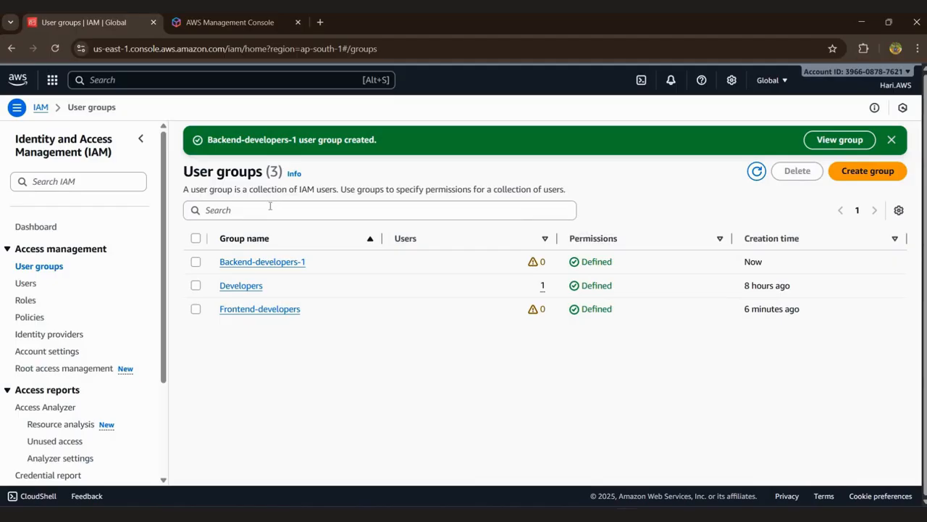
Open and reload the IAM Users list, then begin creating a new user
{"action": "left_click", "coordinate": [26, 282]}
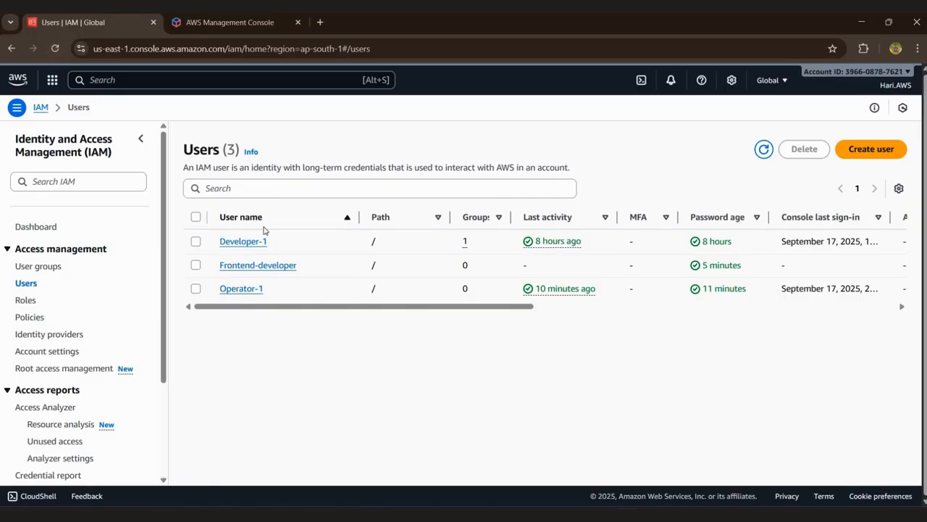
{"action": "left_click", "coordinate": [58, 49]}
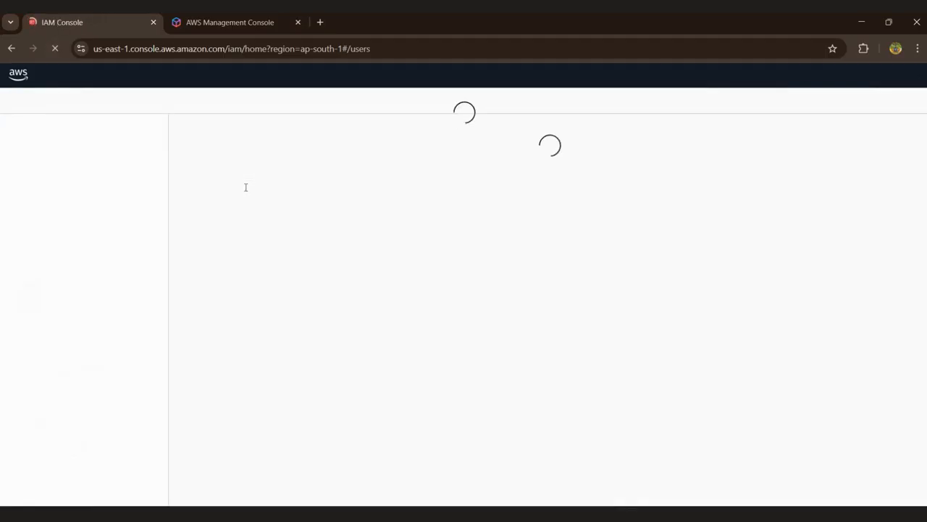
{"action": "left_click", "coordinate": [246, 187]}
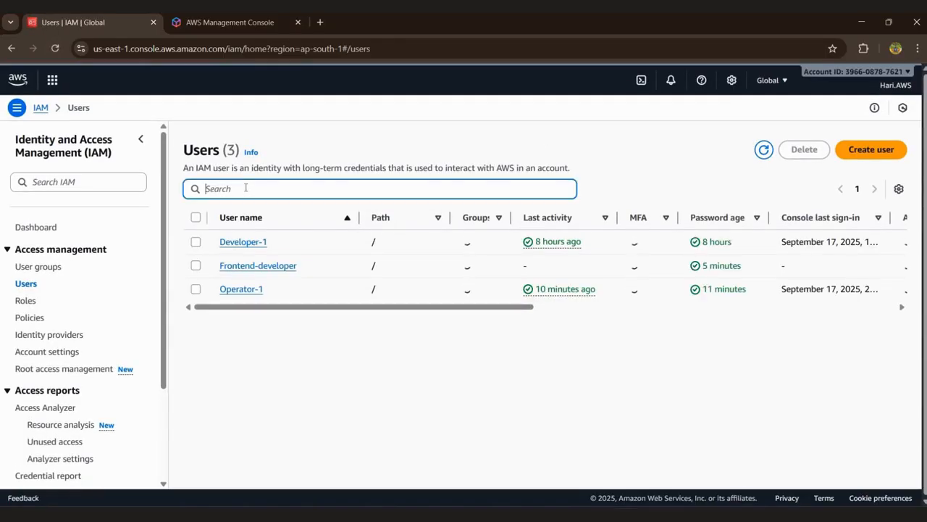
{"action": "left_click", "coordinate": [872, 156]}
Name the user Backend-developer and give it console access as an IAM user
{"action": "left_click", "coordinate": [261, 240]}
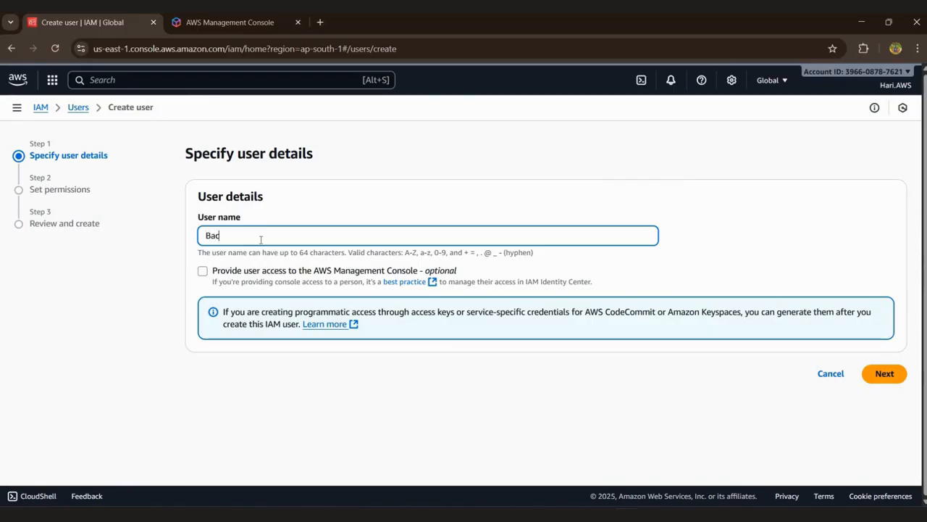
{"action": "type", "text": "Backend"}
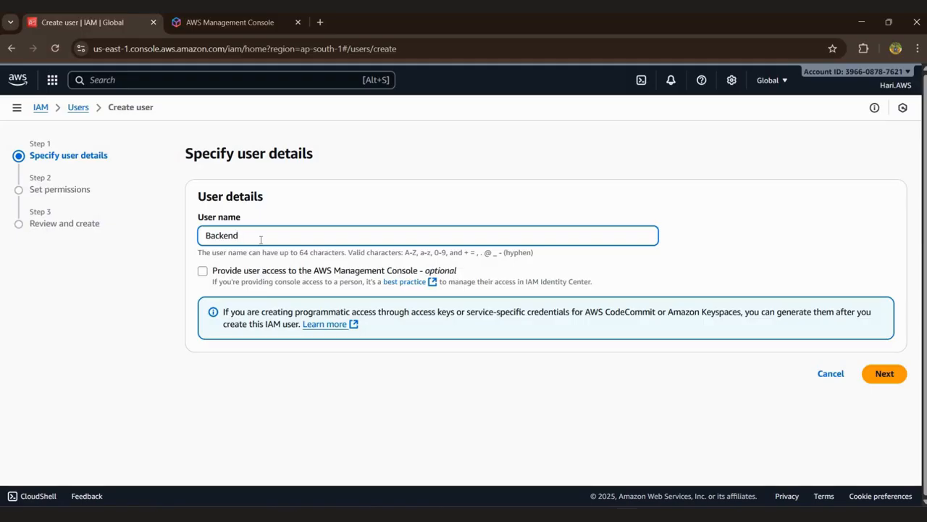
{"action": "type", "text": "-developer"}
{"action": "key", "text": "BackSpace"}
{"action": "key", "text": "BackSpace"}
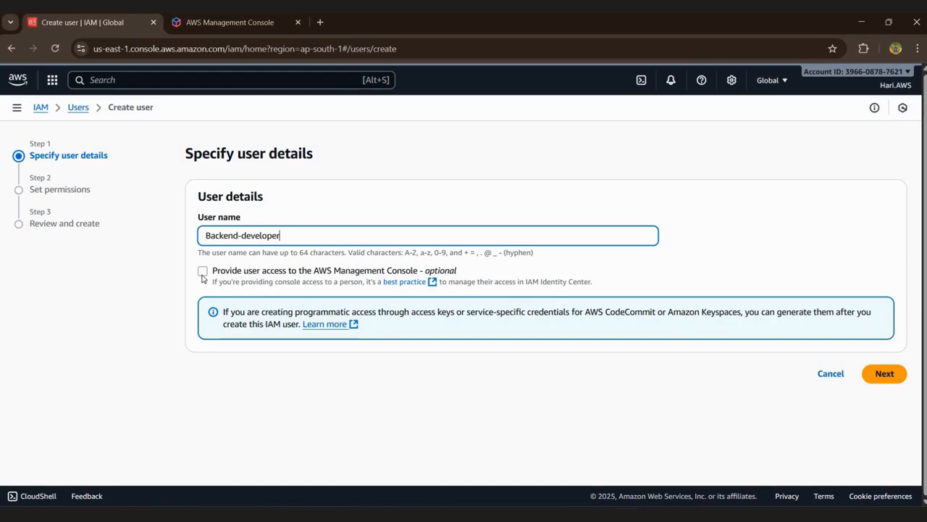
{"action": "left_click", "coordinate": [203, 273]}
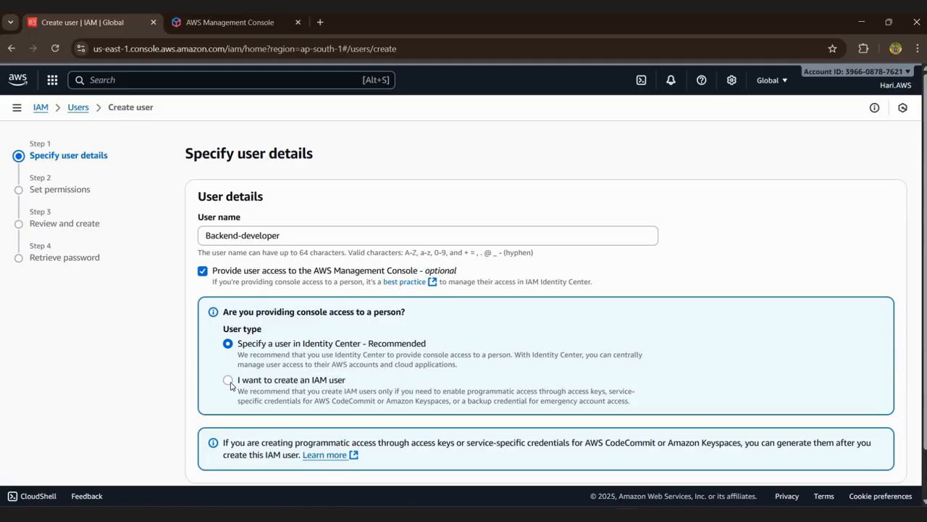
{"action": "left_click", "coordinate": [228, 381]}
{"action": "scroll", "coordinate": [218, 362], "scroll_direction": "down", "scroll_amount": 2}
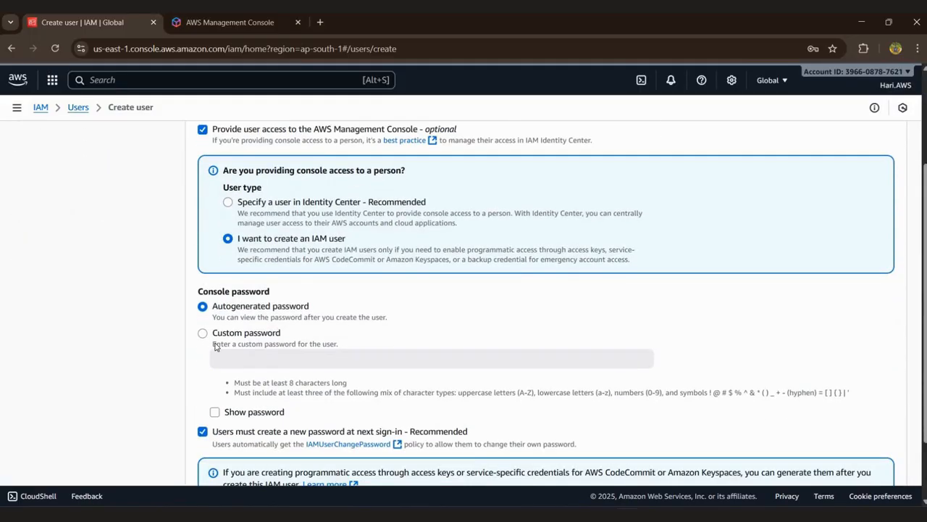
{"action": "left_click", "coordinate": [231, 345]}
Set a custom console password without forced reset and continue to permissions
{"action": "left_click", "coordinate": [234, 356]}
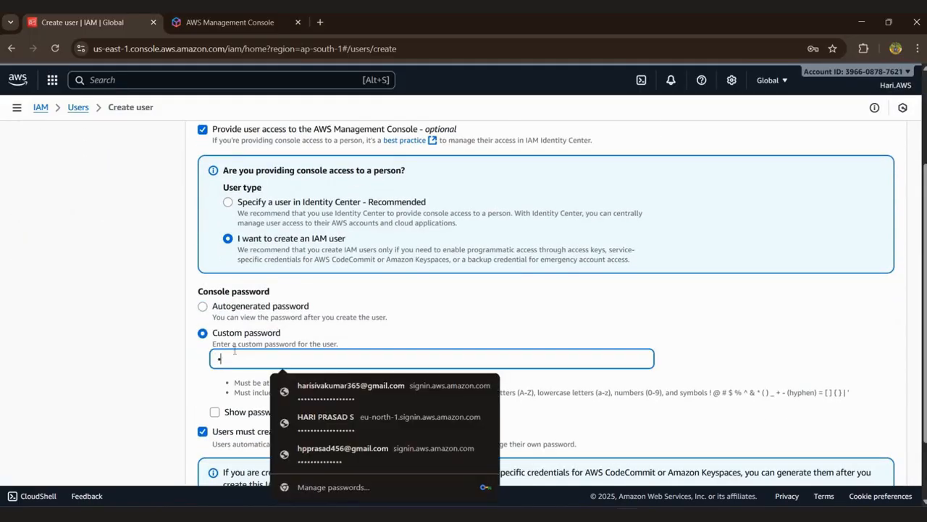
{"action": "type", "text": "••••••••••"}
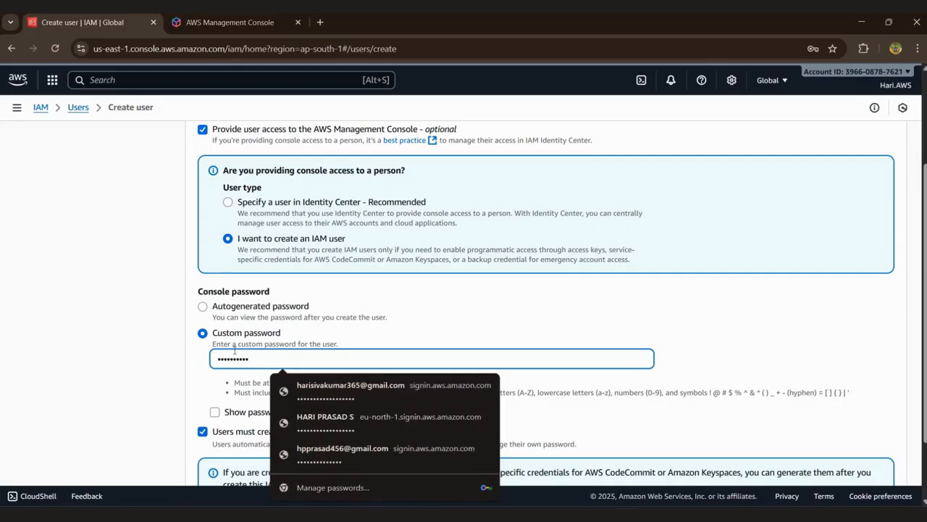
{"action": "type", "text": "••••"}
{"action": "left_click", "coordinate": [214, 413]}
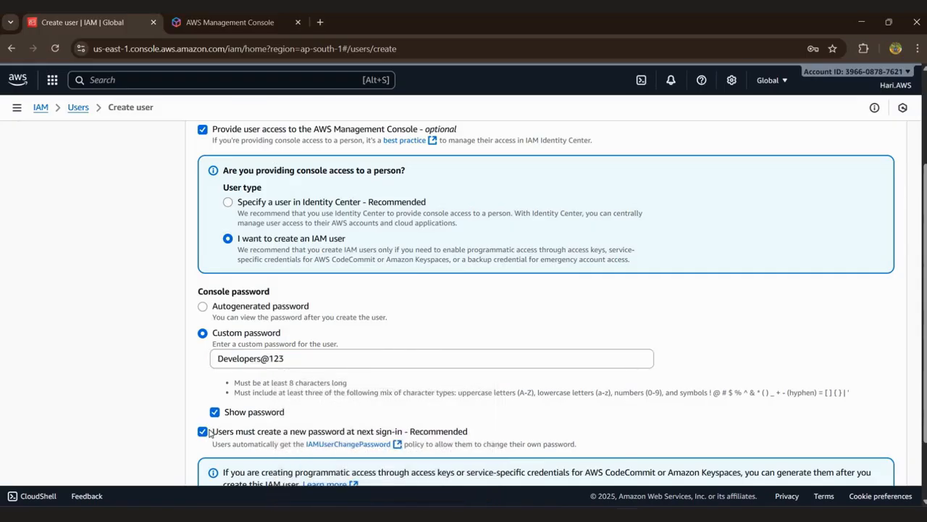
{"action": "left_click", "coordinate": [387, 431]}
{"action": "scroll", "coordinate": [387, 428], "scroll_direction": "down", "scroll_amount": 2}
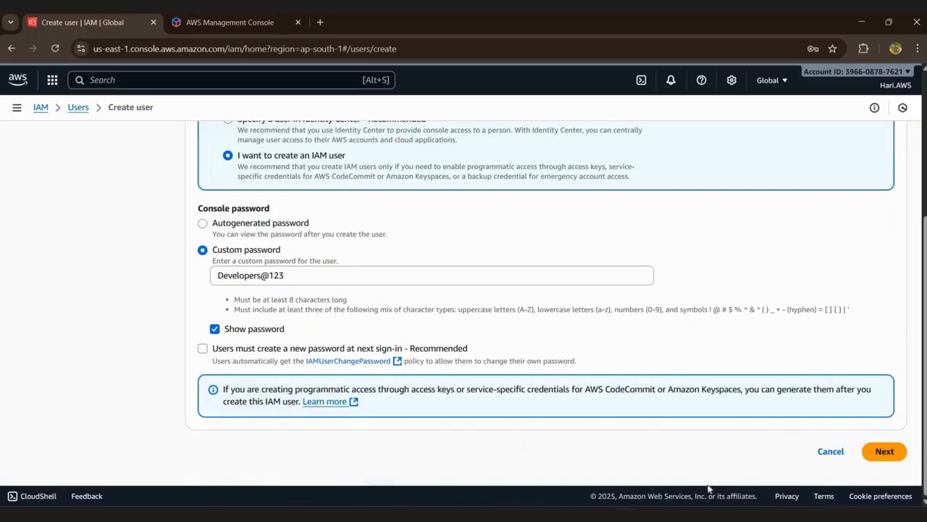
{"action": "left_click", "coordinate": [894, 458]}
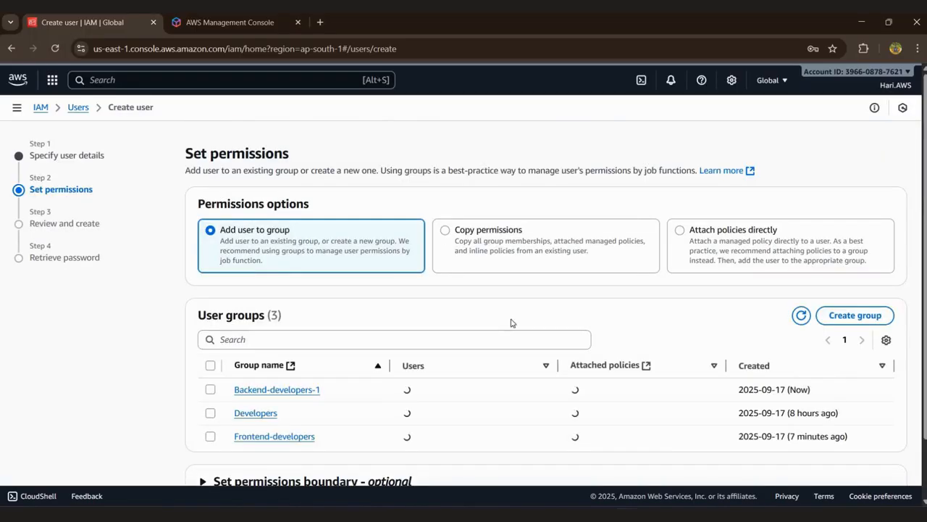
Add Backend-developer to group Backend-developers-1, review, and create the user
{"action": "scroll", "coordinate": [564, 389], "scroll_direction": "down", "scroll_amount": 2}
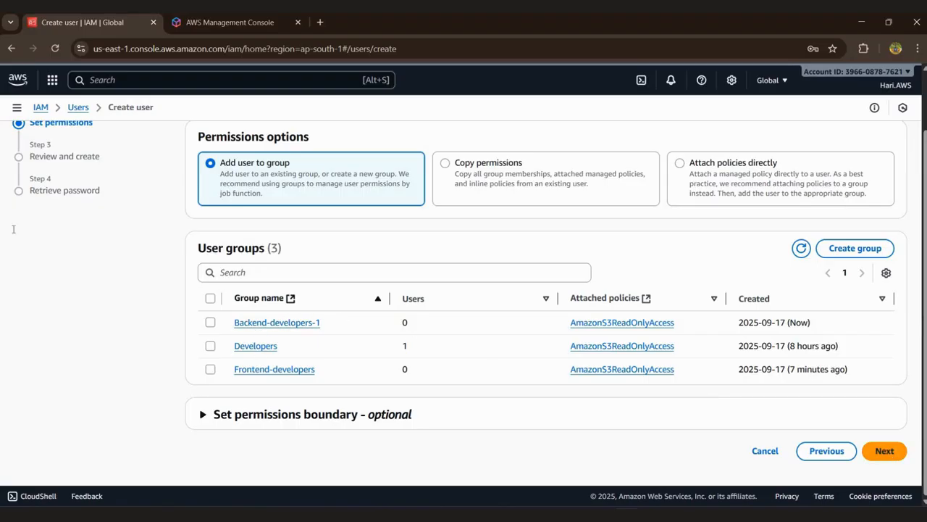
{"action": "left_click", "coordinate": [210, 346]}
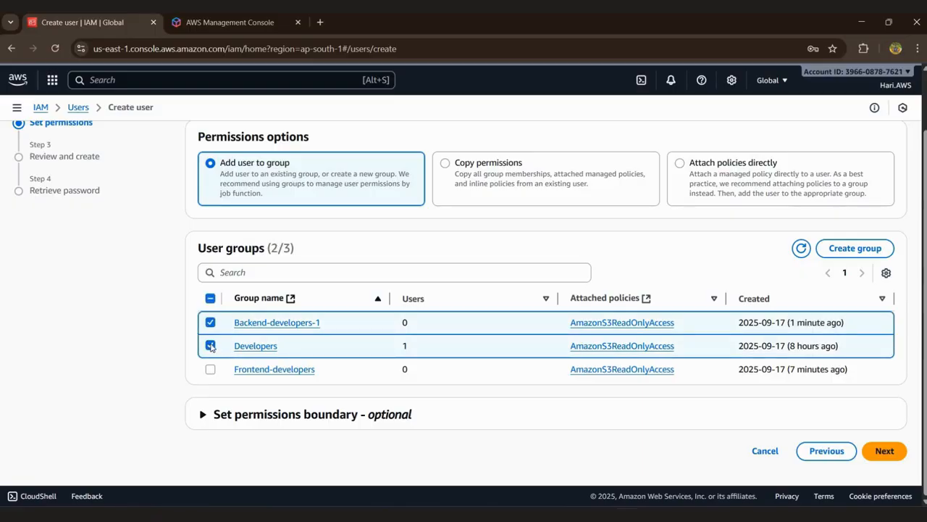
{"action": "left_click", "coordinate": [883, 451]}
{"action": "scroll", "coordinate": [409, 339], "scroll_direction": "down", "scroll_amount": 1}
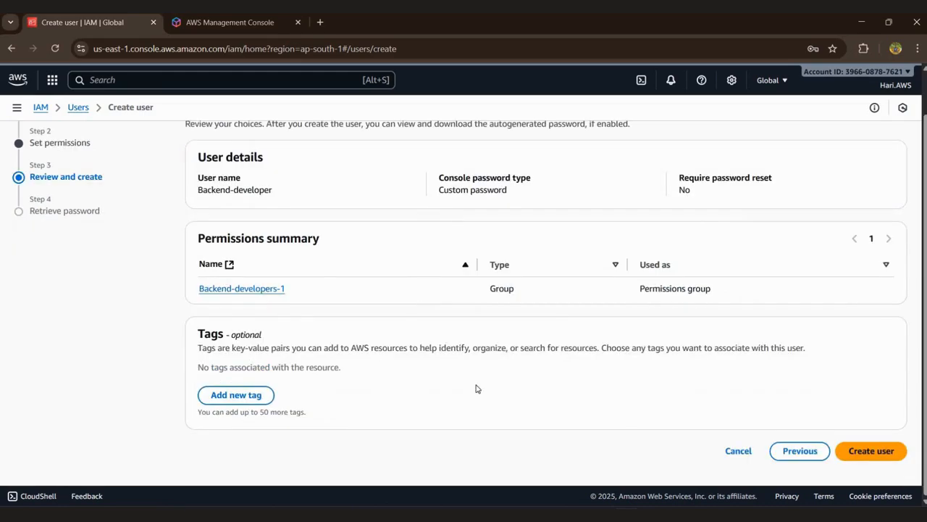
{"action": "left_click", "coordinate": [871, 451]}
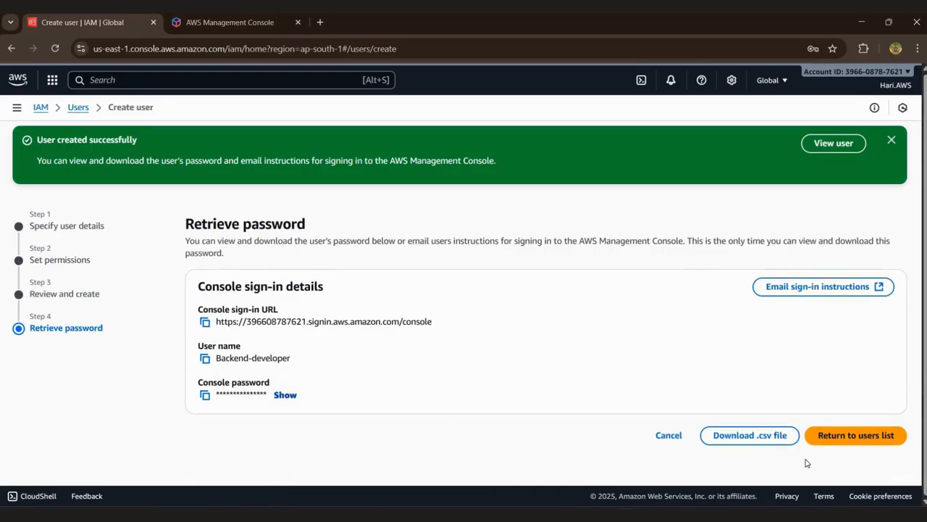
Stay on the retrieve-password page and copy Backend-developer's console sign-in URL
{"action": "left_click", "coordinate": [859, 438]}
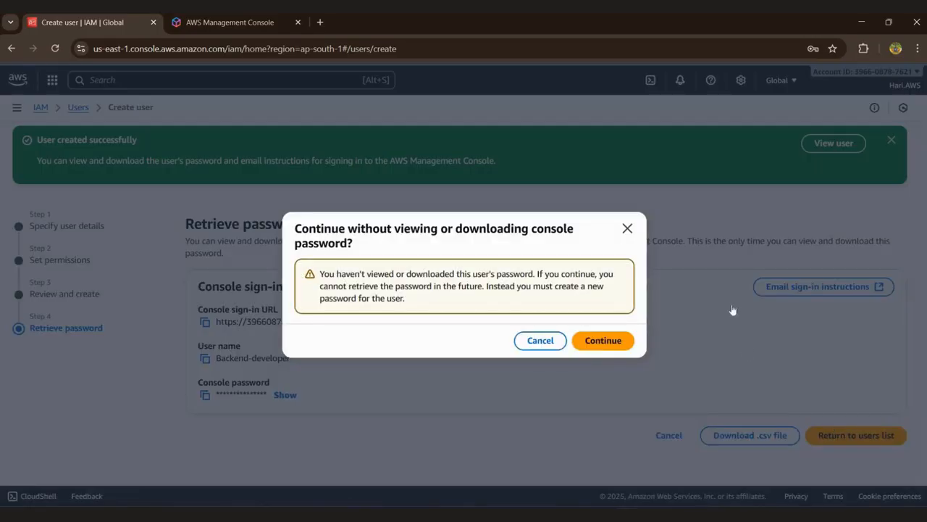
{"action": "left_click", "coordinate": [627, 229]}
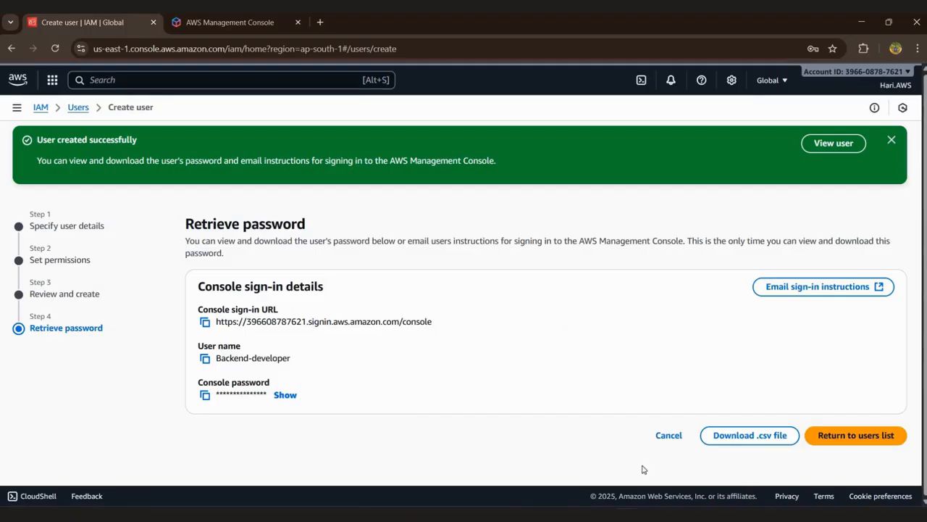
{"action": "left_click", "coordinate": [205, 322]}
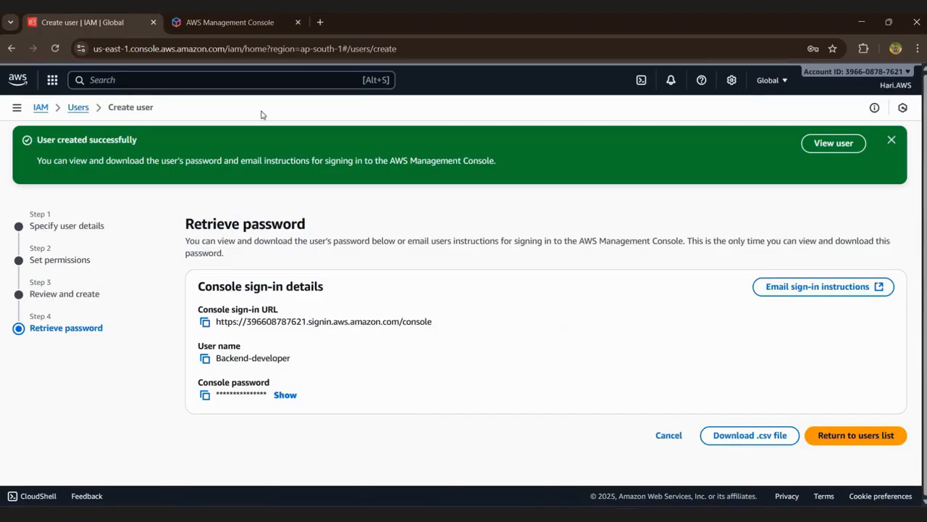
Open a blank browser tab, glance back at the IAM Create user tab, then return to it
{"action": "left_click", "coordinate": [318, 22]}
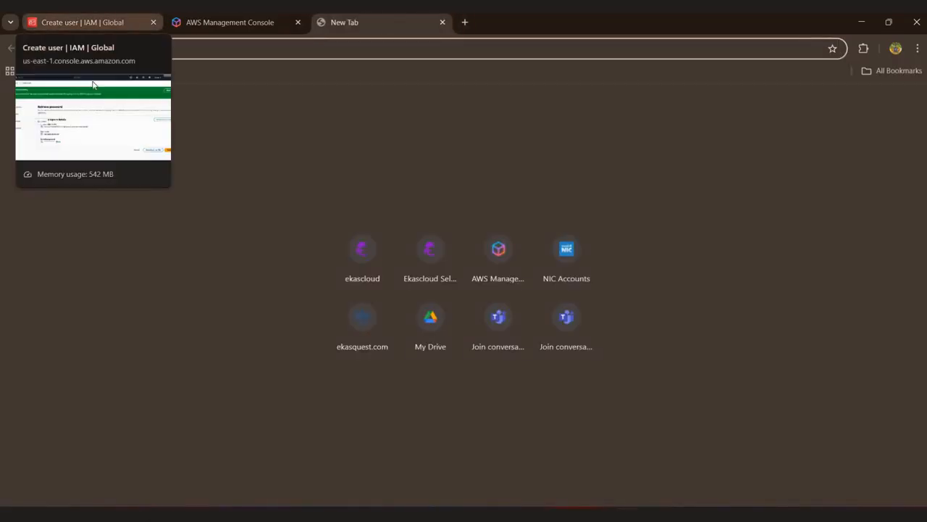
{"action": "left_click", "coordinate": [89, 117]}
{"action": "left_click", "coordinate": [108, 23]}
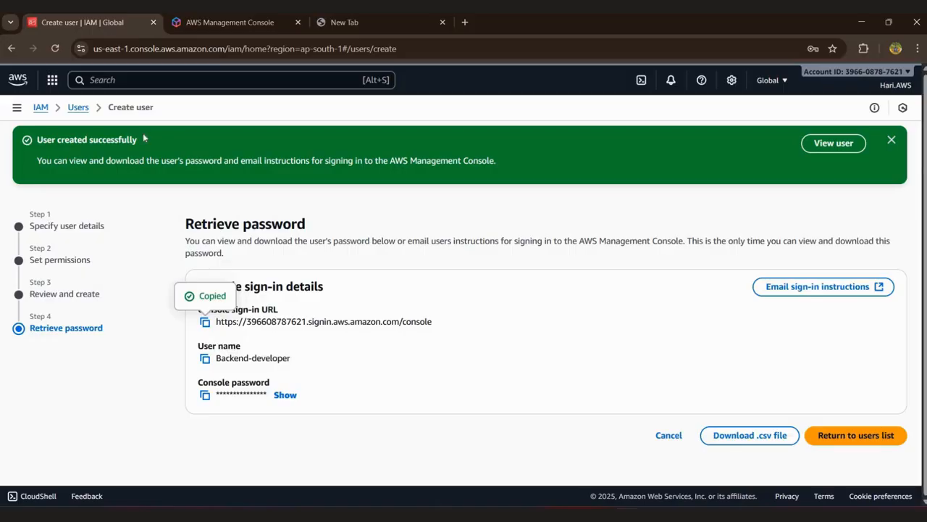
{"action": "left_click", "coordinate": [365, 21]}
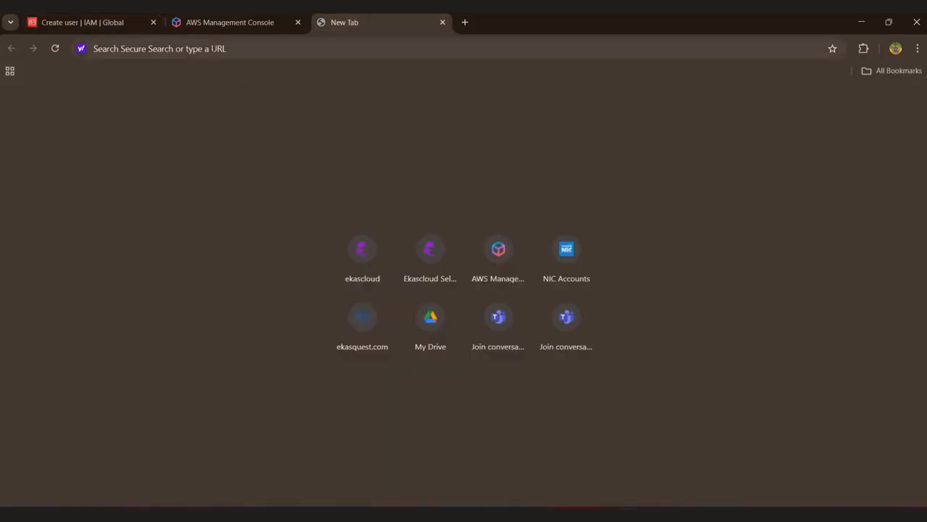
Paste the copied console sign-in URL into the address bar and load the IAM sign-in page
{"action": "left_click", "coordinate": [239, 48]}
{"action": "key", "text": "ctrl+v"}
{"action": "key", "text": "Return"}
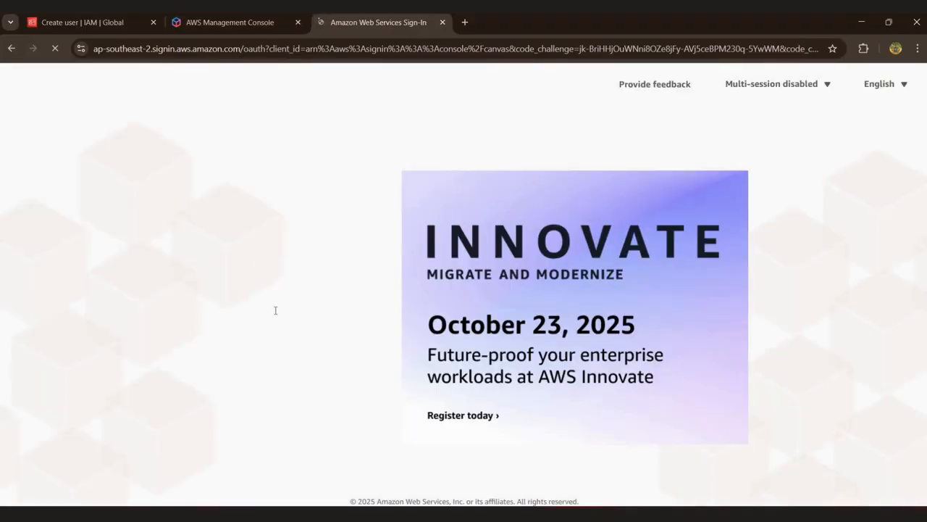
Enter the IAM username and password, reveal the password, and attempt to sign in
{"action": "left_click", "coordinate": [234, 308]}
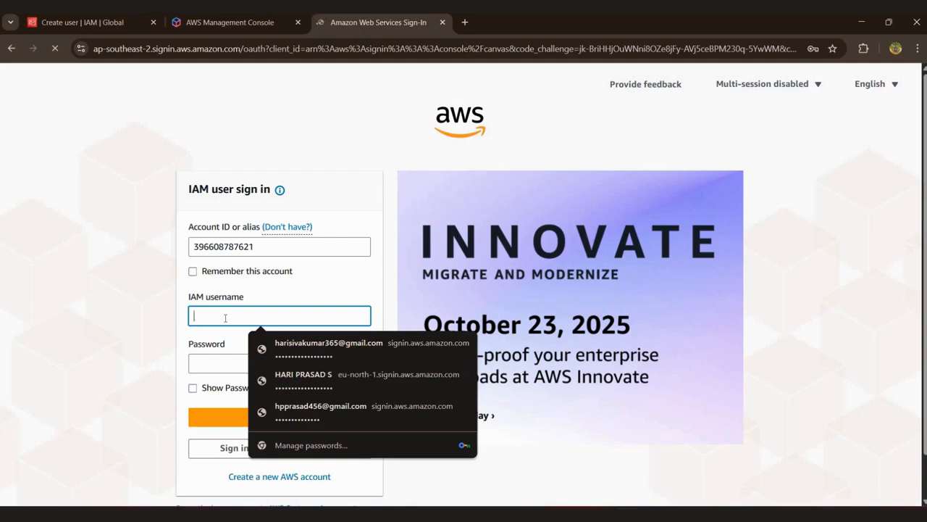
{"action": "type", "text": "Backend-developers"}
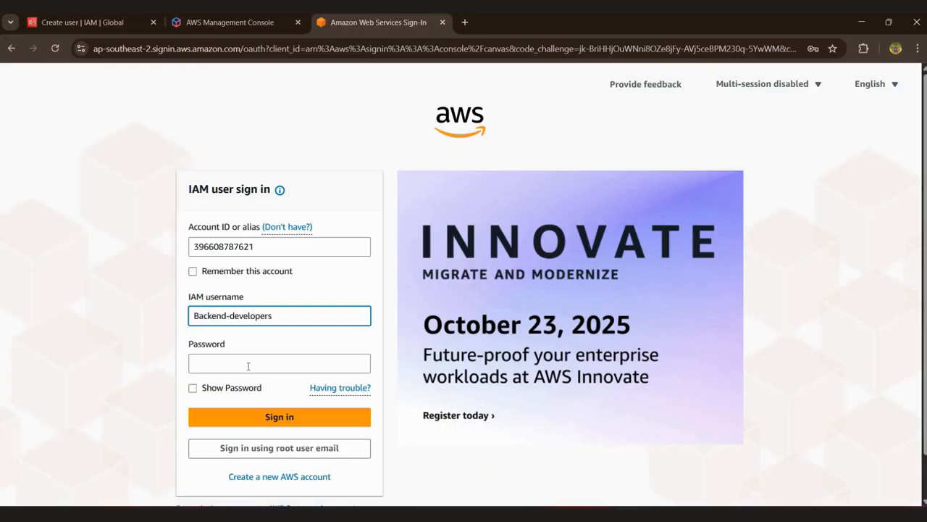
{"action": "left_click", "coordinate": [248, 366]}
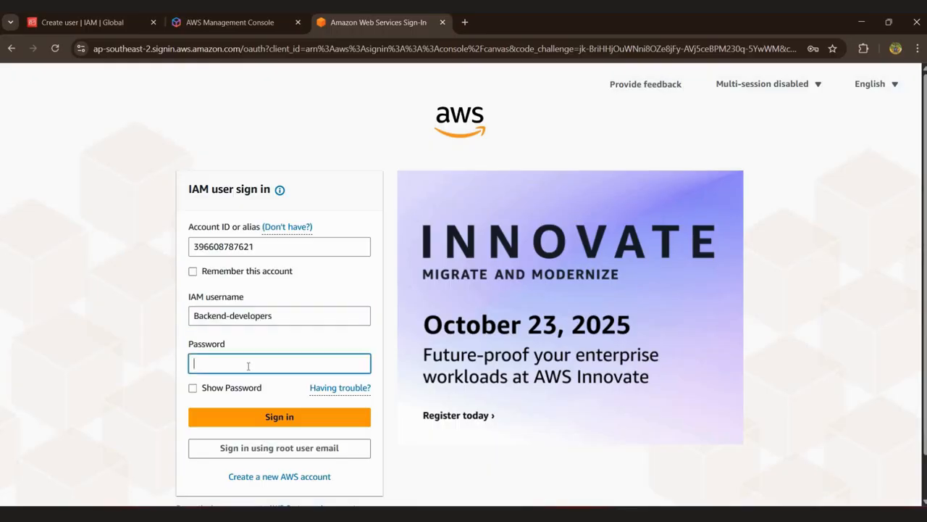
{"action": "type", "text": "••••••••••"}
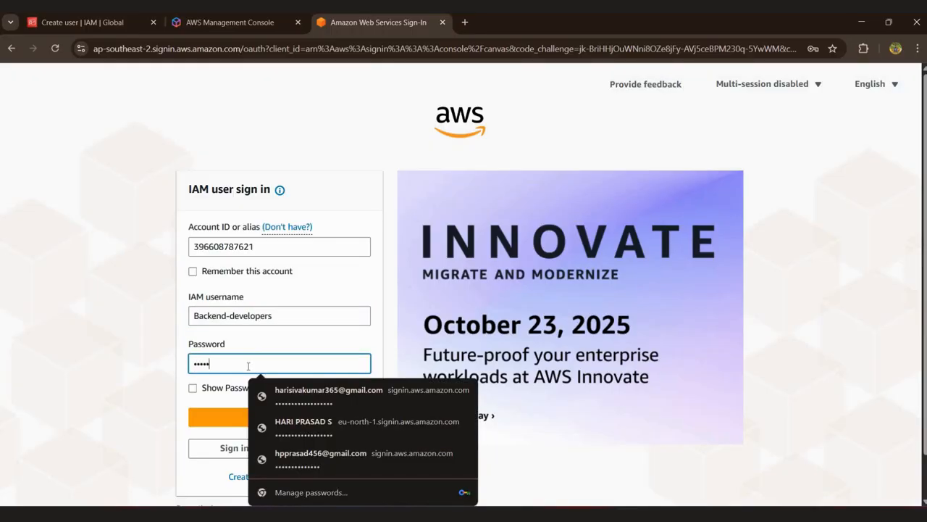
{"action": "type", "text": "••"}
{"action": "left_click", "coordinate": [192, 388]}
{"action": "left_click", "coordinate": [233, 416]}
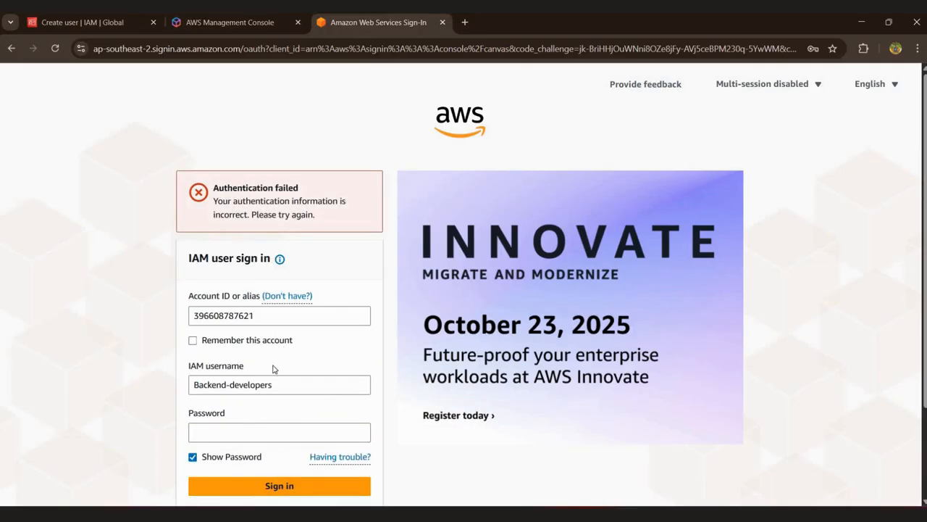
Remove the extra trailing 's' from the username, re-enter the user's password, and sign in again
{"action": "left_click", "coordinate": [282, 385]}
{"action": "key", "text": "BackSpace"}
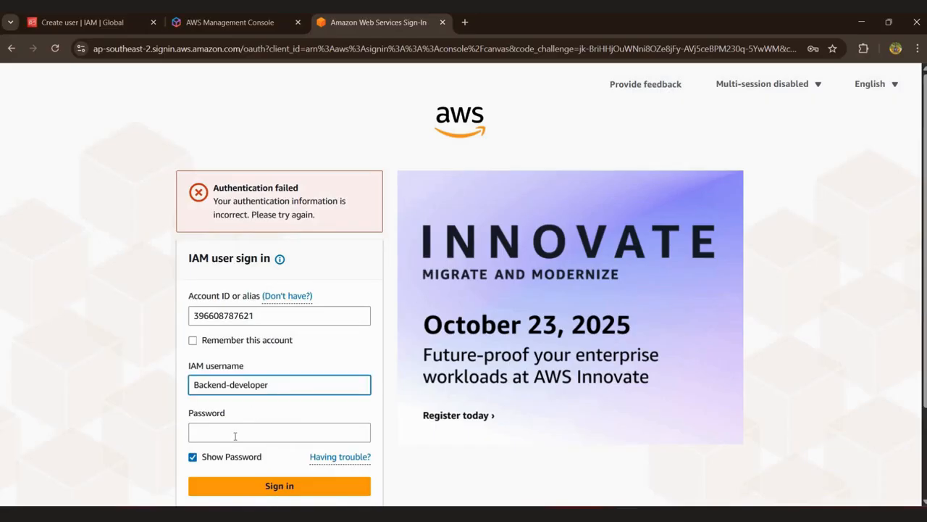
{"action": "left_click", "coordinate": [234, 433]}
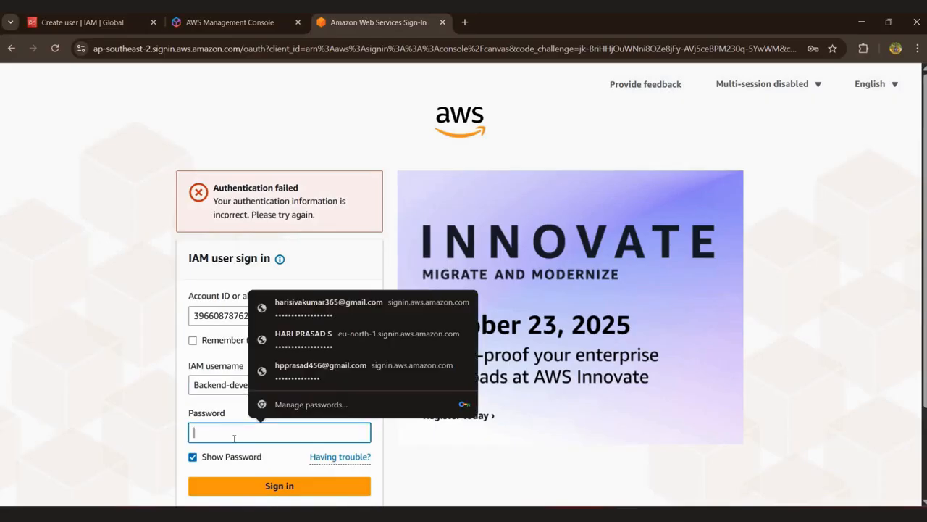
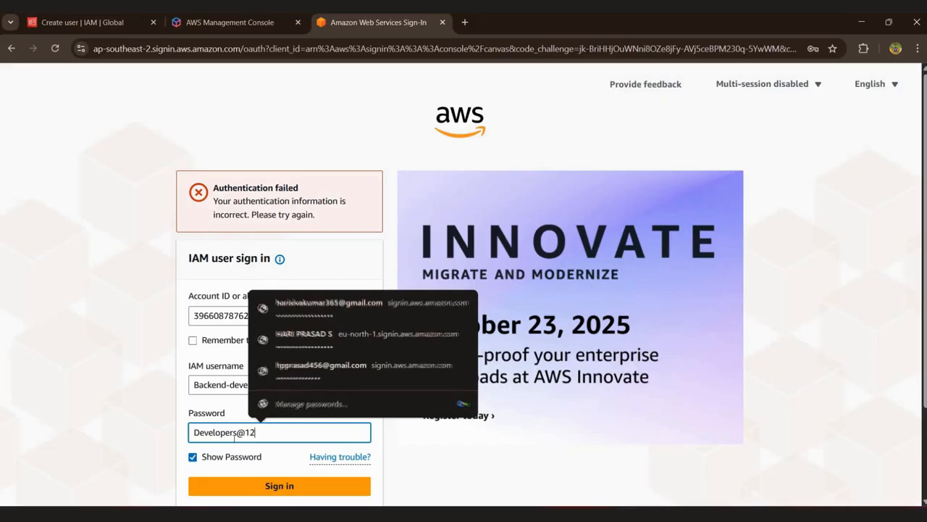
{"action": "left_click", "coordinate": [193, 458]}
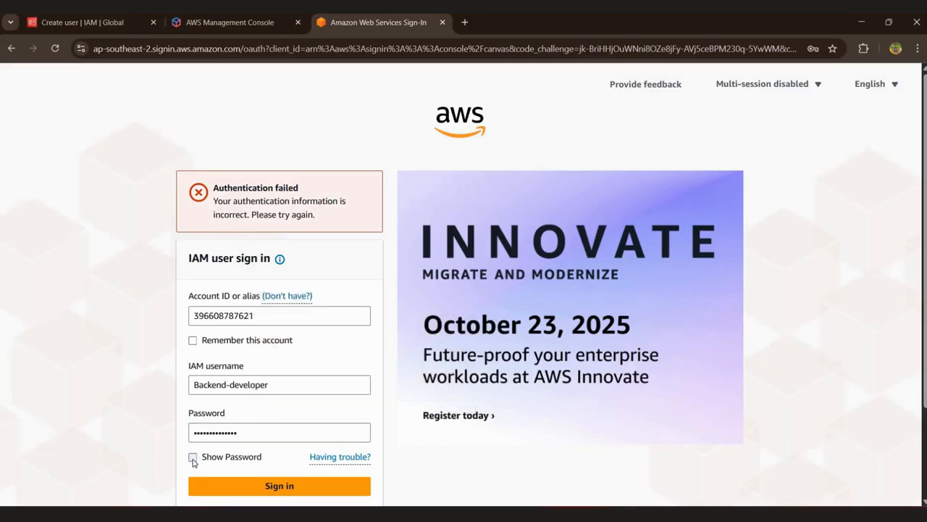
{"action": "left_click", "coordinate": [193, 457]}
{"action": "left_click", "coordinate": [245, 491]}
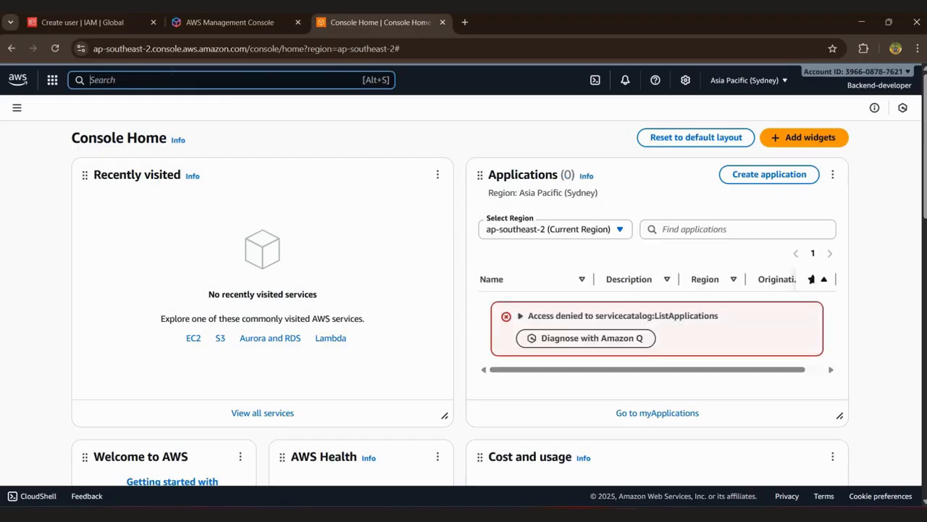
Search 's3', open the S3 service, and begin the Create bucket form
{"action": "type", "text": "s3"}
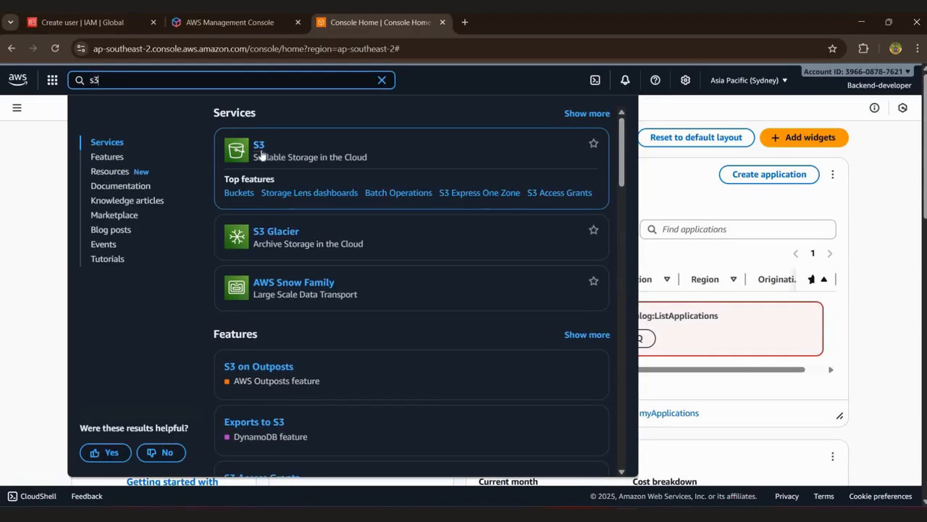
{"action": "left_click", "coordinate": [262, 155]}
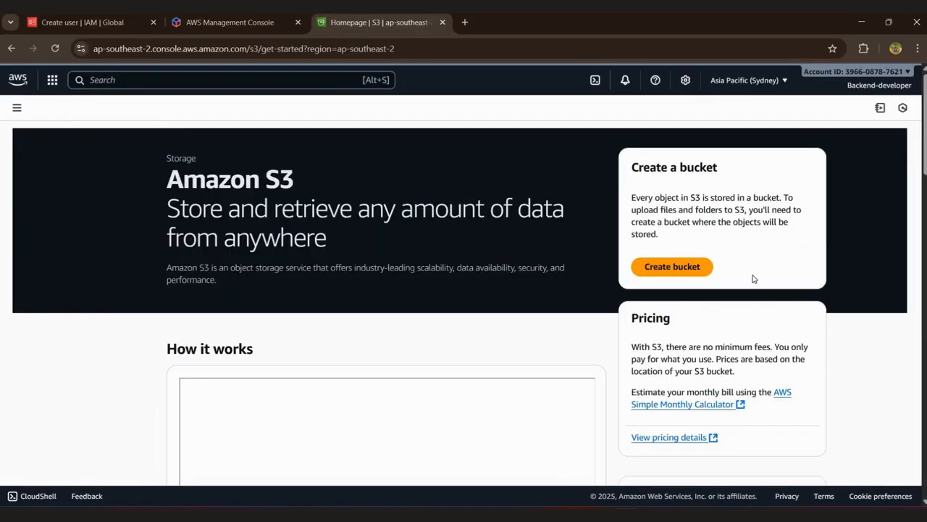
{"action": "left_click", "coordinate": [673, 266]}
Name the new bucket 'ha' and submit it for creation
{"action": "left_click", "coordinate": [203, 269]}
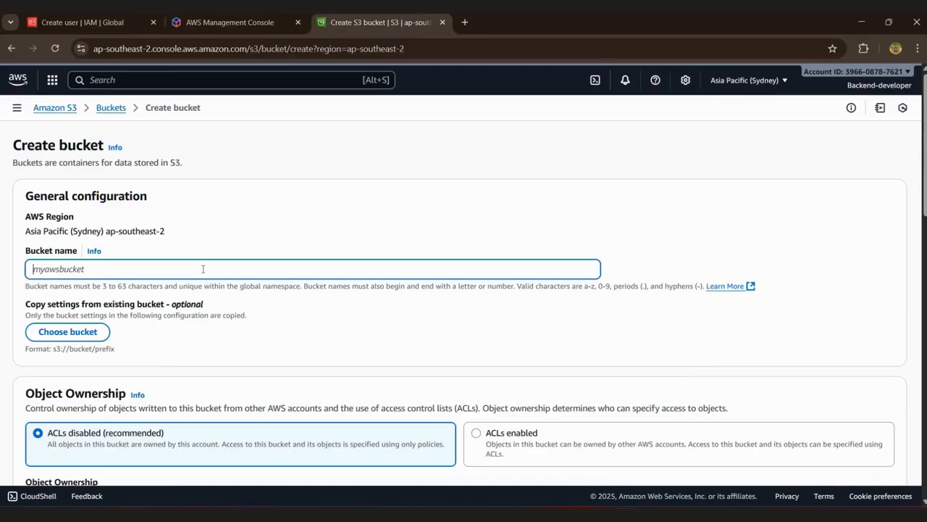
{"action": "type", "text": "hari"}
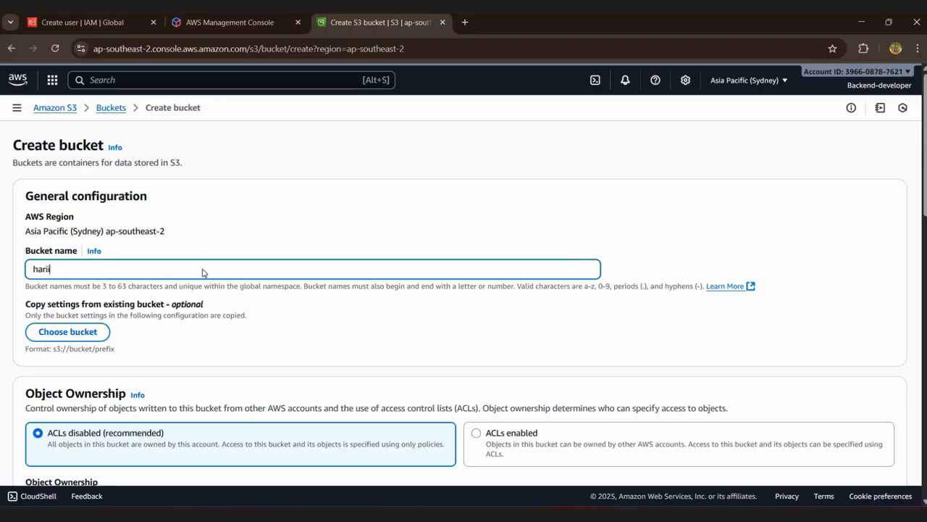
{"action": "scroll", "coordinate": [590, 375], "scroll_direction": "down", "scroll_amount": 20}
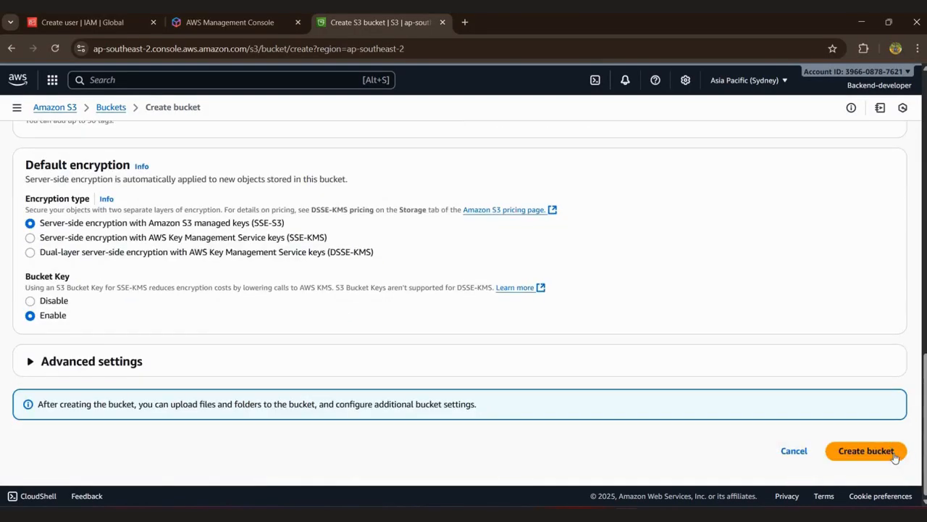
{"action": "left_click", "coordinate": [894, 452]}
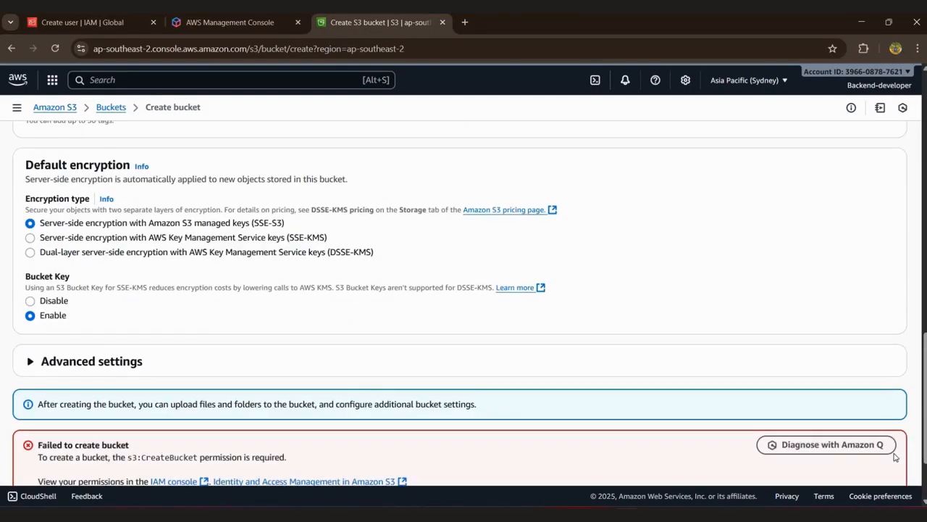
Review the s3:CreateBucket access-denied error, then sign Backend-developer out
{"action": "scroll", "coordinate": [407, 239], "scroll_direction": "down", "scroll_amount": 2}
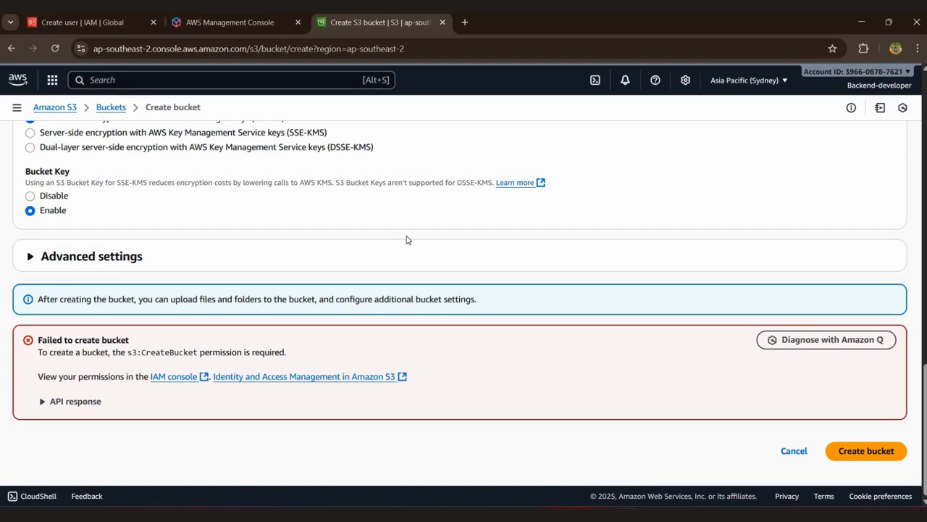
{"action": "scroll", "coordinate": [407, 239], "scroll_direction": "up", "scroll_amount": 15}
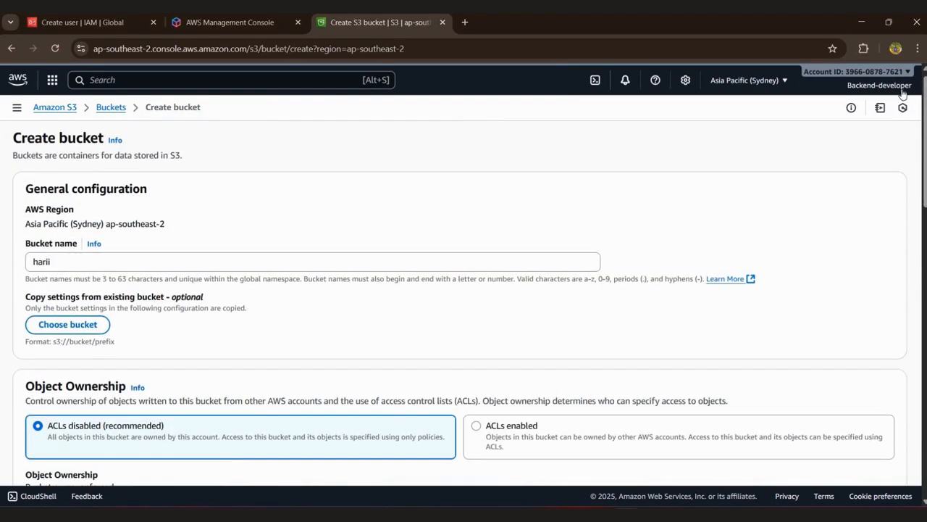
{"action": "left_click", "coordinate": [901, 87]}
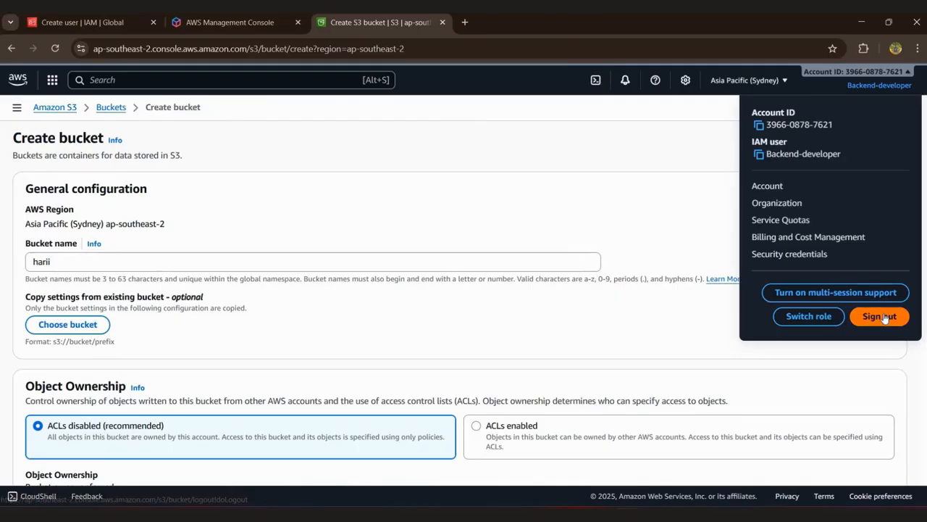
{"action": "left_click", "coordinate": [884, 317]}
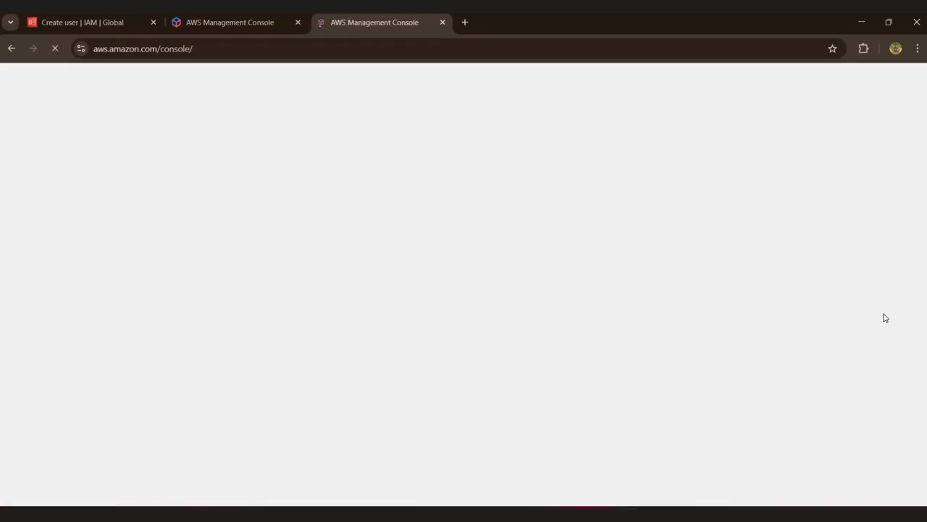